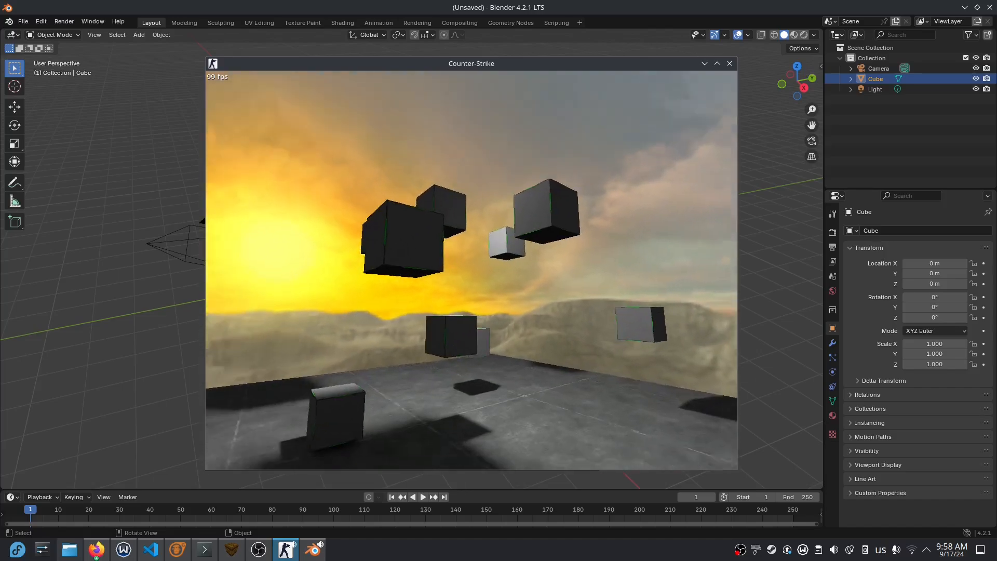
Step: Pause the Counter-Strike game, switch to Blender and dismiss its splash screen
key("Escape")
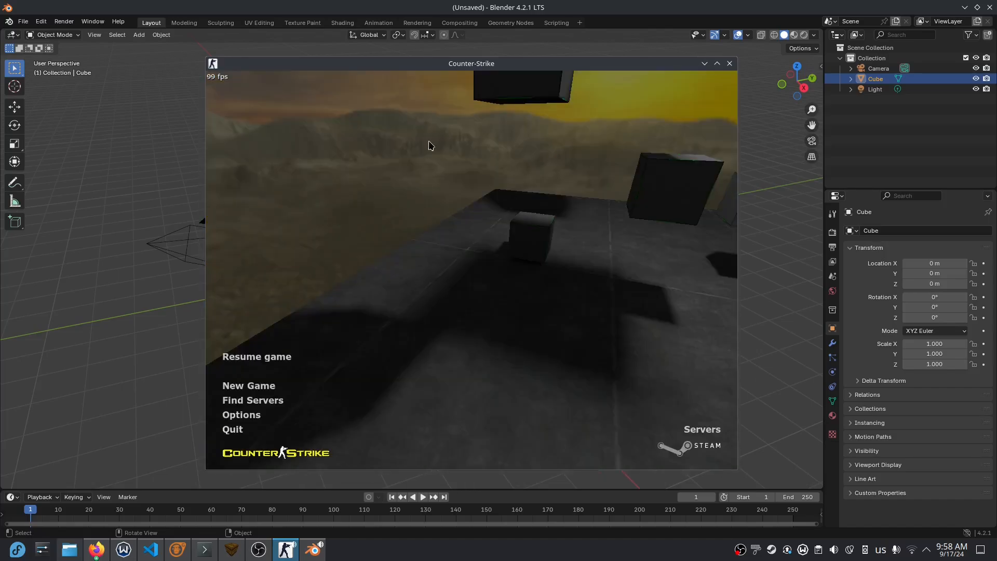
left_click(481, 7)
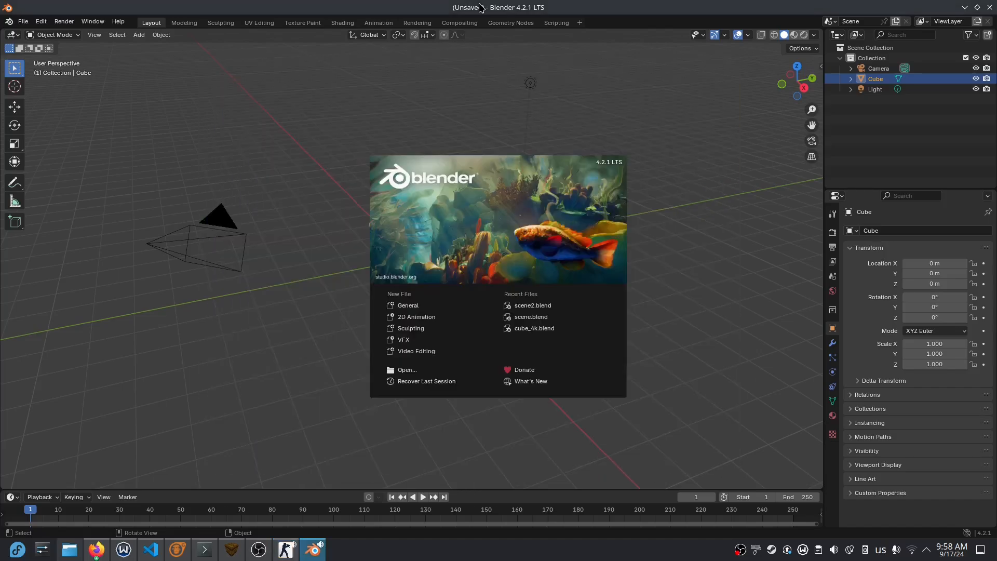
left_click(25, 26)
Step: Open the add-on preferences and search the add-ons for "blende"
left_click(30, 23)
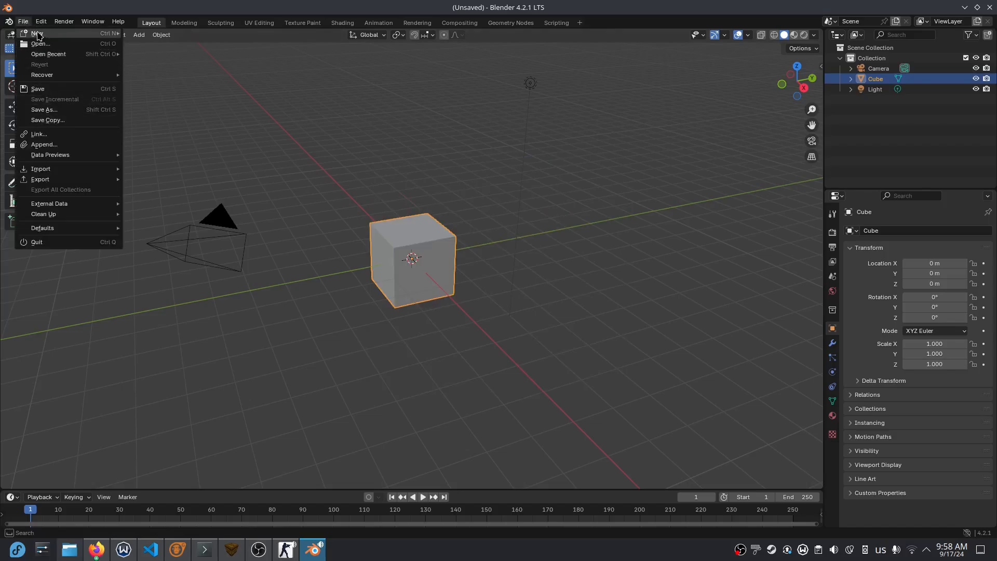
mouse_move(41, 22)
left_click(66, 156)
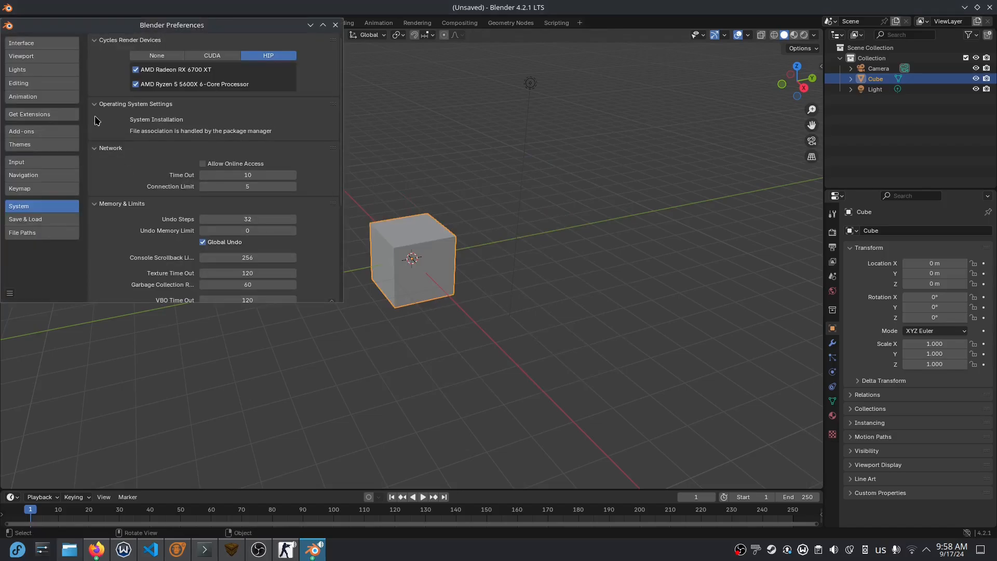
left_click(44, 133)
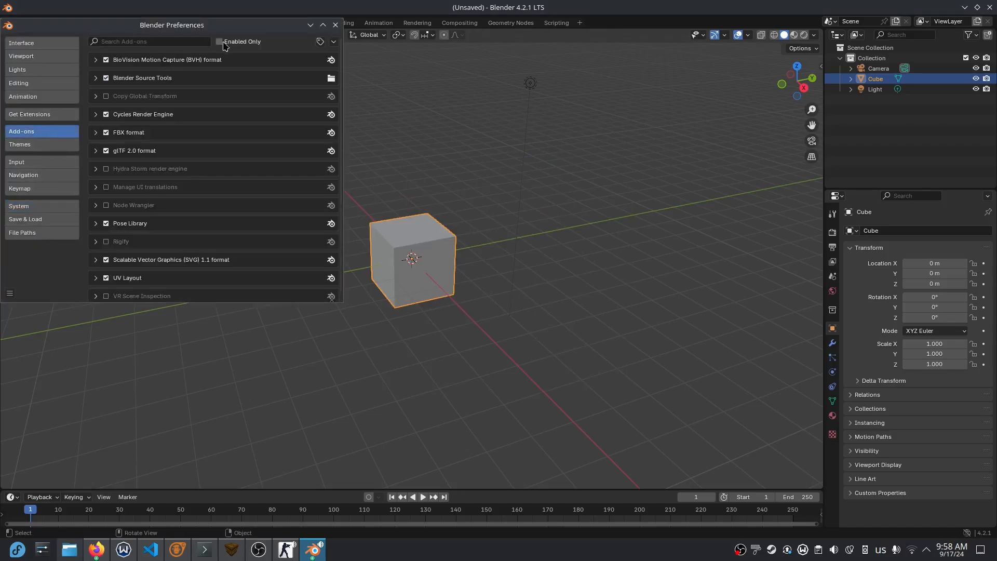
left_click(171, 41)
type("blende")
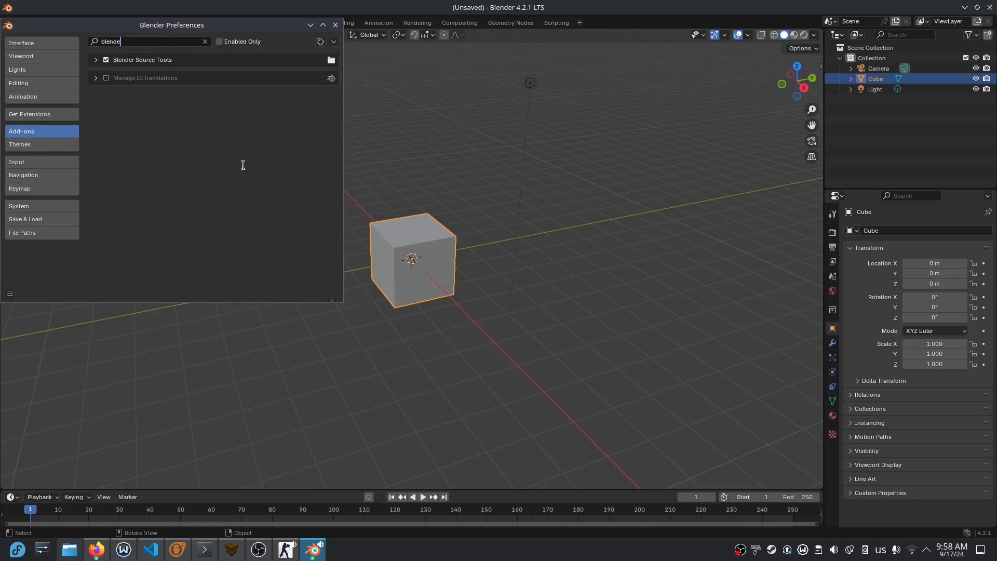
Step: View the Blender Source Tools download page in Firefox, then Blender's Install from Disk file browser for add-ons, and close that browser
left_click(96, 549)
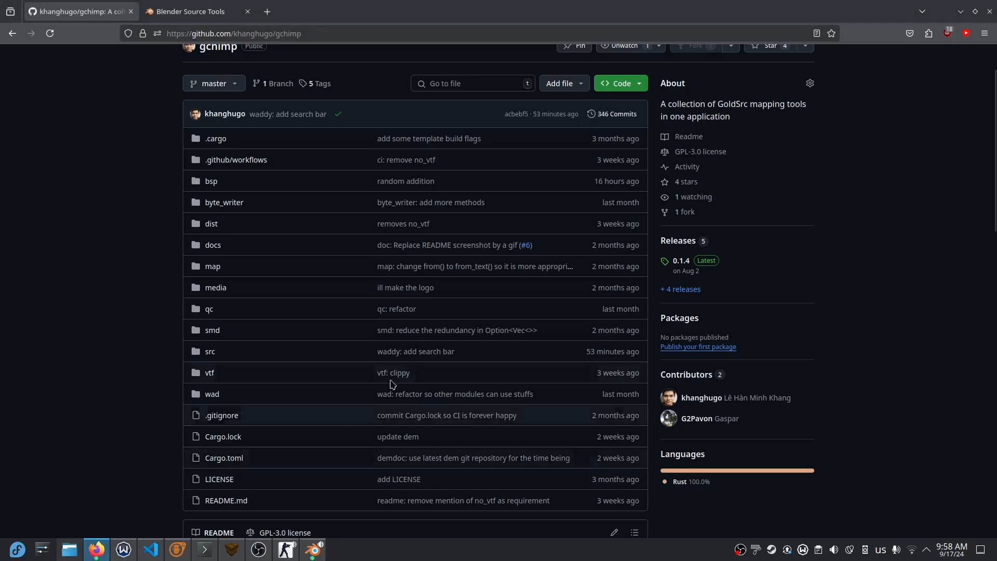
left_click(193, 17)
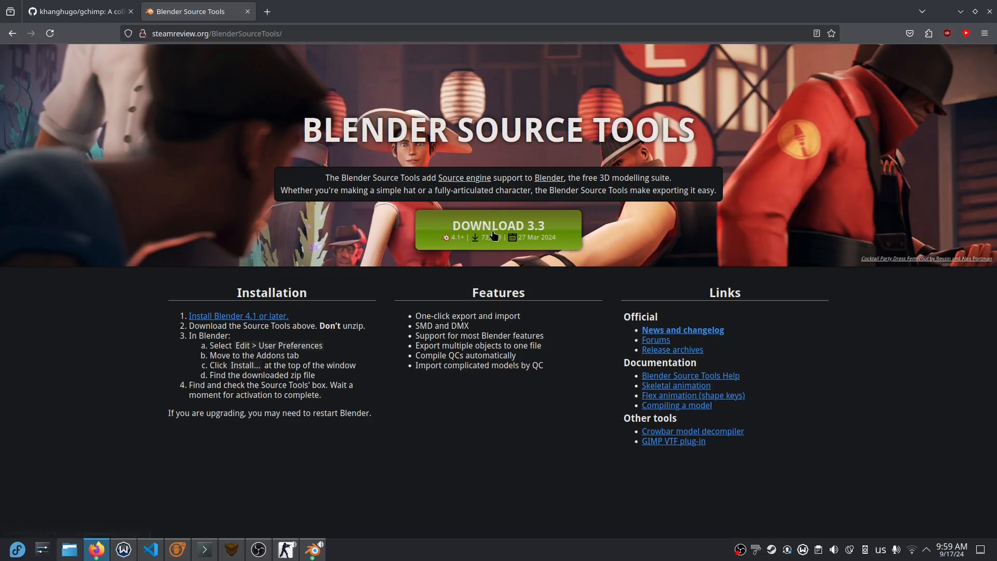
key("alt+Tab")
left_click(334, 43)
left_click(314, 73)
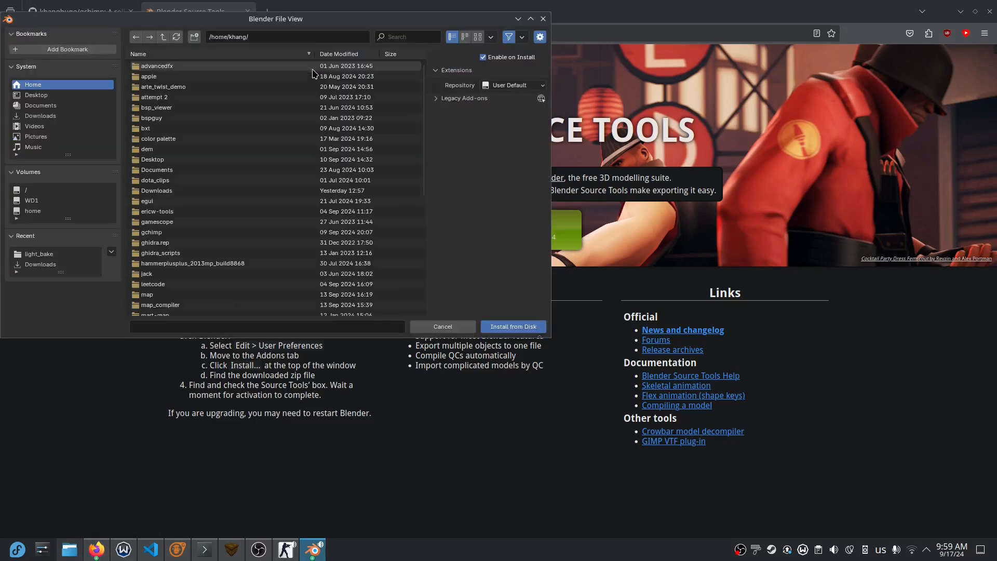
left_click(543, 19)
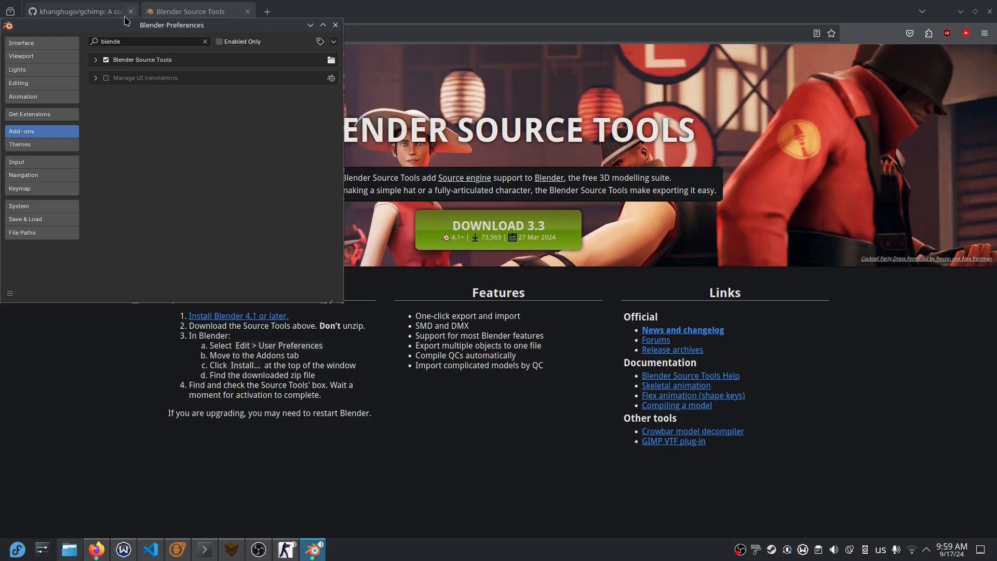
Step: Switch to the gchimp GitHub repository in Firefox and view the downloadable assets of release 0.1.4
left_click(86, 11)
scroll(176, 158, "up", 2)
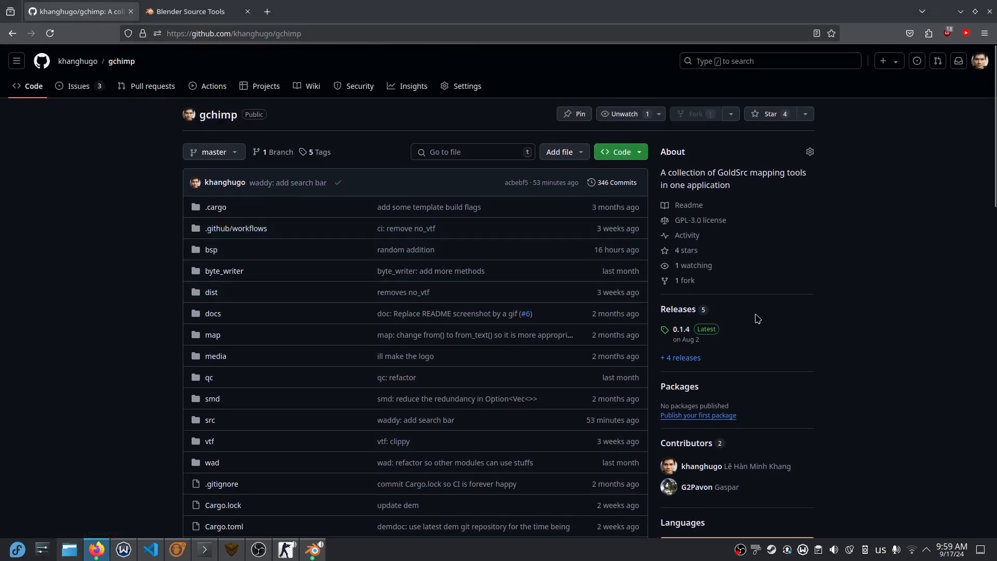
left_click(687, 314)
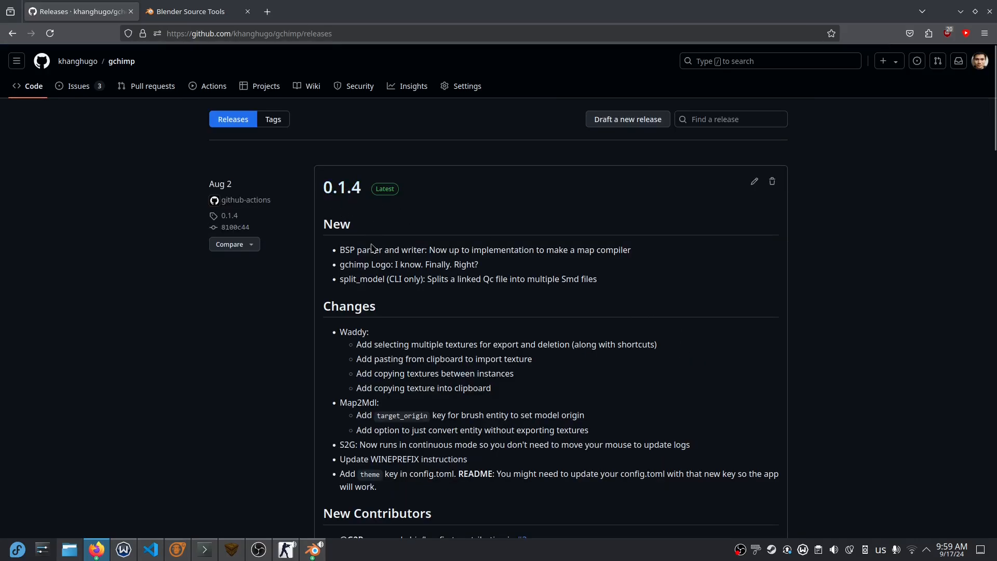
scroll(351, 240, "down", 2)
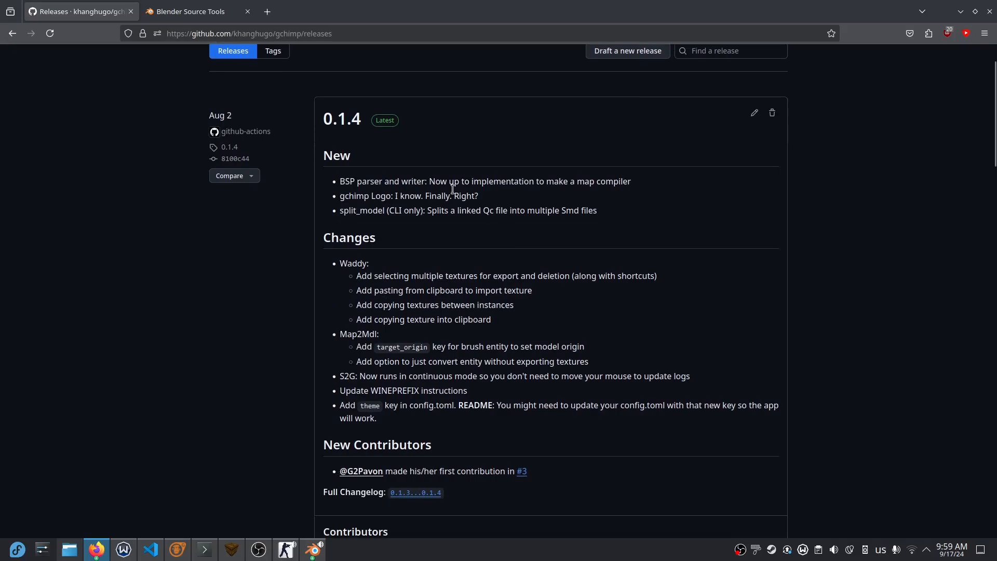
scroll(423, 392, "down", 4)
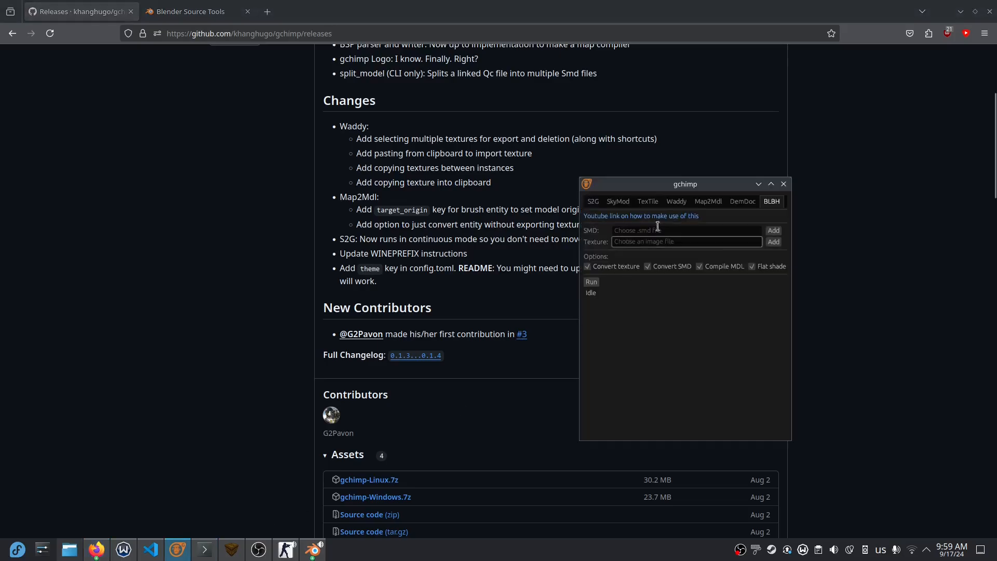
Step: Move the gchimp window near the middle of the screen and show its BLBH tool
left_click(593, 202)
left_click_drag(683, 186, 543, 153)
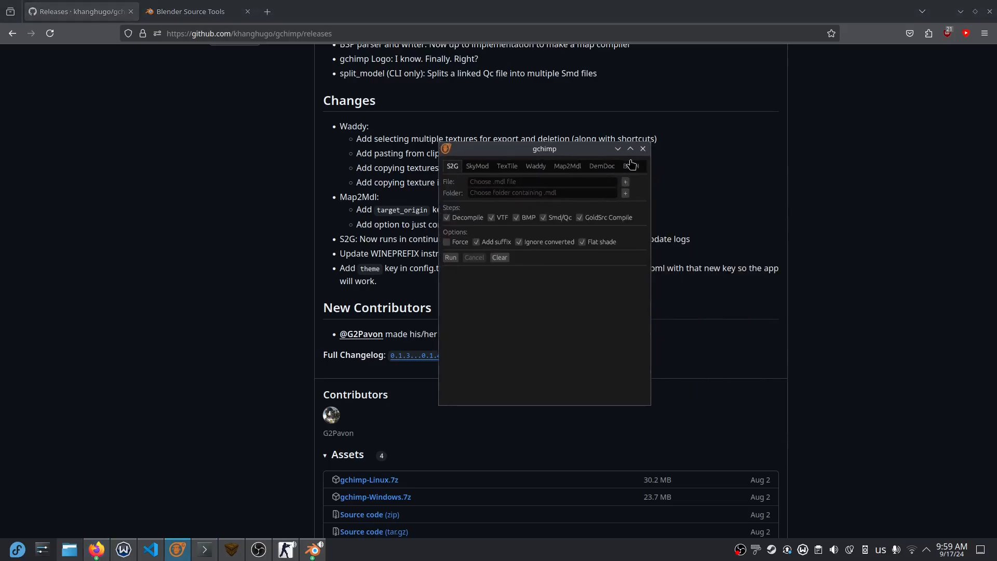
left_click(631, 168)
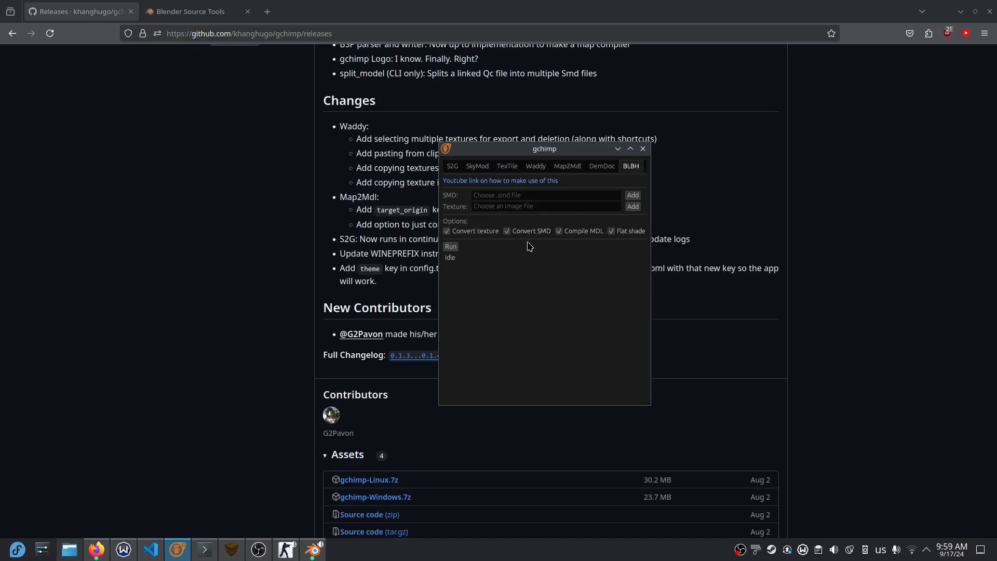
Step: Switch to TrenchBroom and export the light_bake map as a Wavefront OBJ named scene3.obj in the light_bake folder
left_click(231, 550)
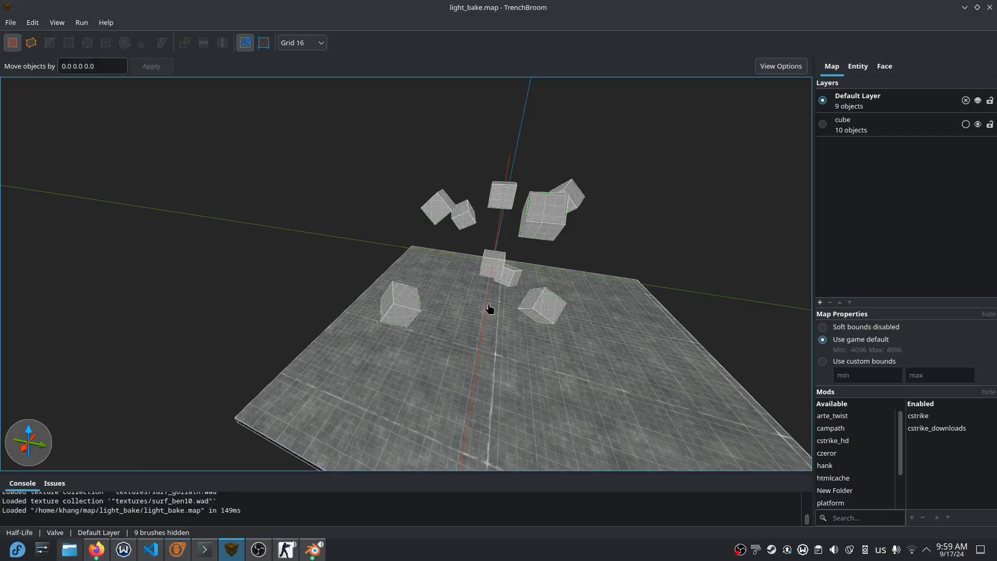
middle_click_drag(411, 324, 570, 344, "alt")
scroll(431, 337, "up", 3)
mouse_move(431, 338)
middle_mouse_down("alt")
mouse_move(472, 325)
mouse_move(554, 327)
mouse_move(500, 303)
mouse_move(407, 298)
mouse_move(456, 318)
middle_mouse_up("alt")
left_click(457, 318)
mouse_move(458, 358)
middle_mouse_down("alt")
mouse_move(474, 365)
mouse_move(394, 352)
mouse_move(306, 298)
mouse_move(305, 276)
mouse_move(359, 309)
mouse_move(348, 317)
mouse_move(405, 263)
mouse_move(360, 307)
mouse_move(441, 314)
mouse_move(412, 410)
mouse_move(447, 330)
mouse_move(326, 356)
mouse_move(307, 385)
mouse_move(407, 298)
mouse_move(379, 310)
mouse_move(353, 218)
middle_mouse_up("alt")
left_click(10, 22)
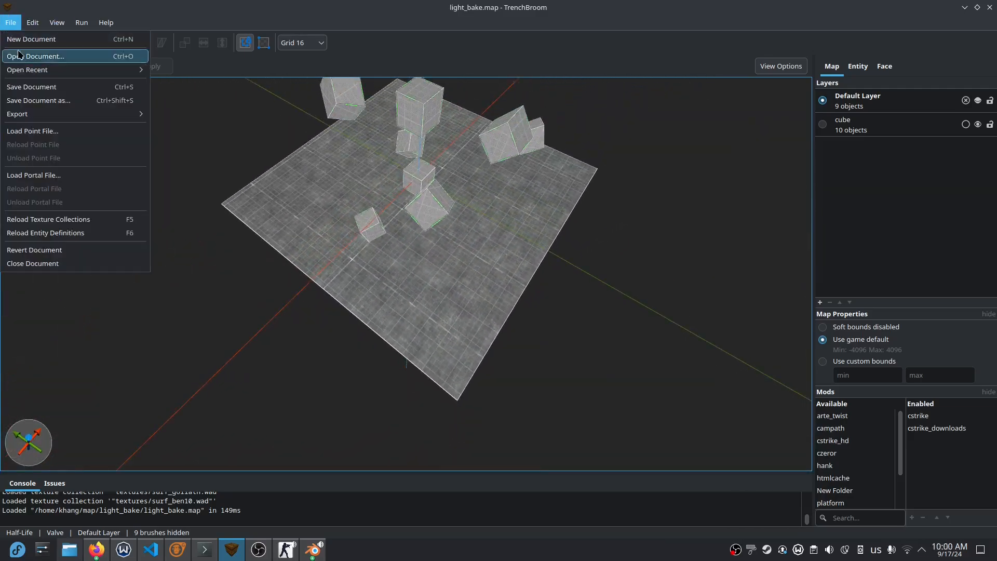
mouse_move(47, 117)
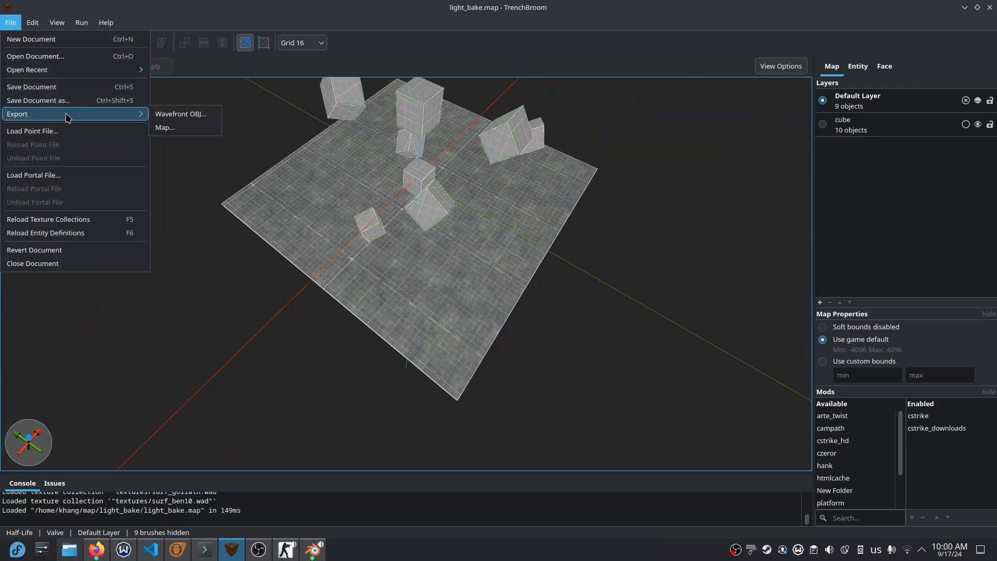
left_click(199, 117)
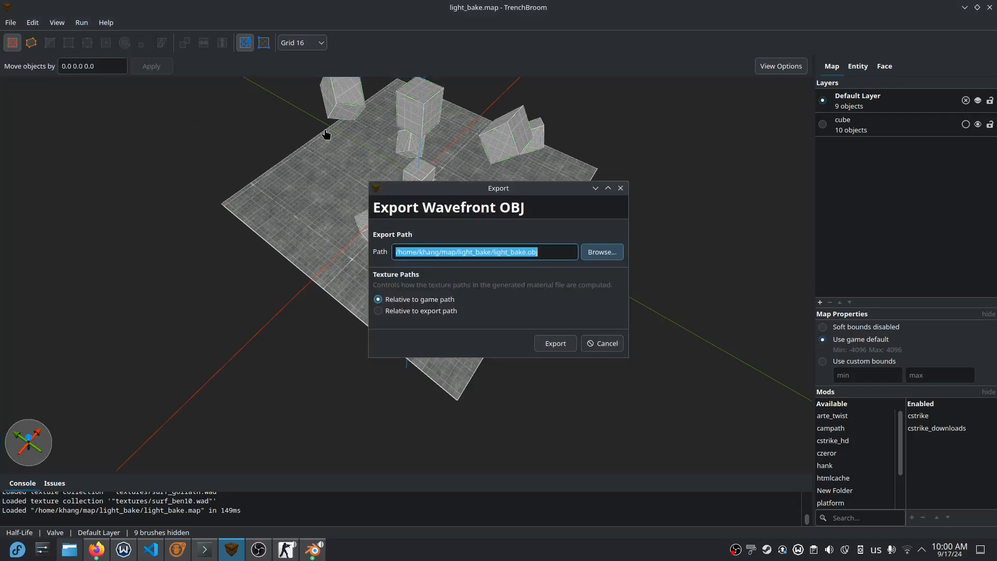
double_click(512, 253)
type("scene3")
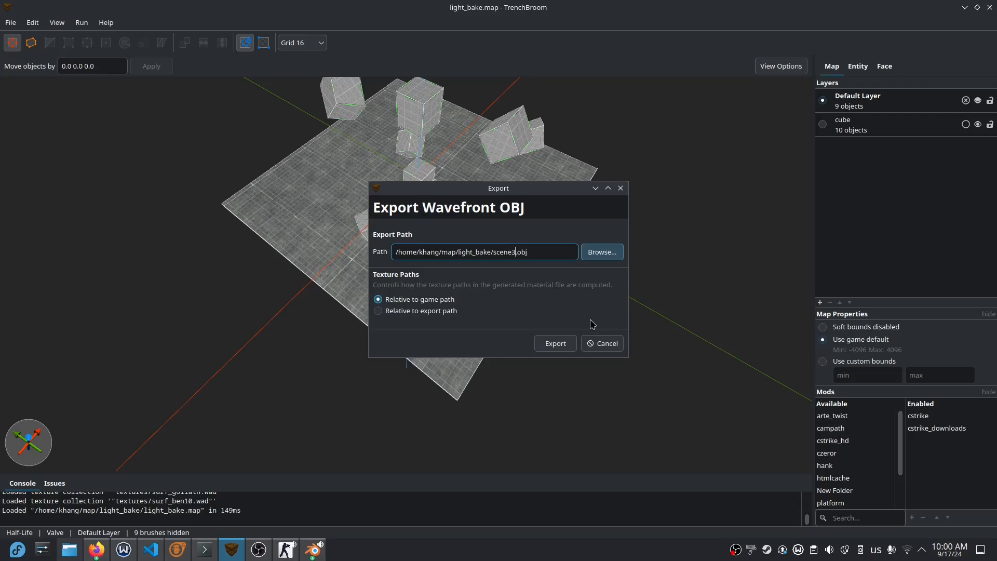
left_click(555, 343)
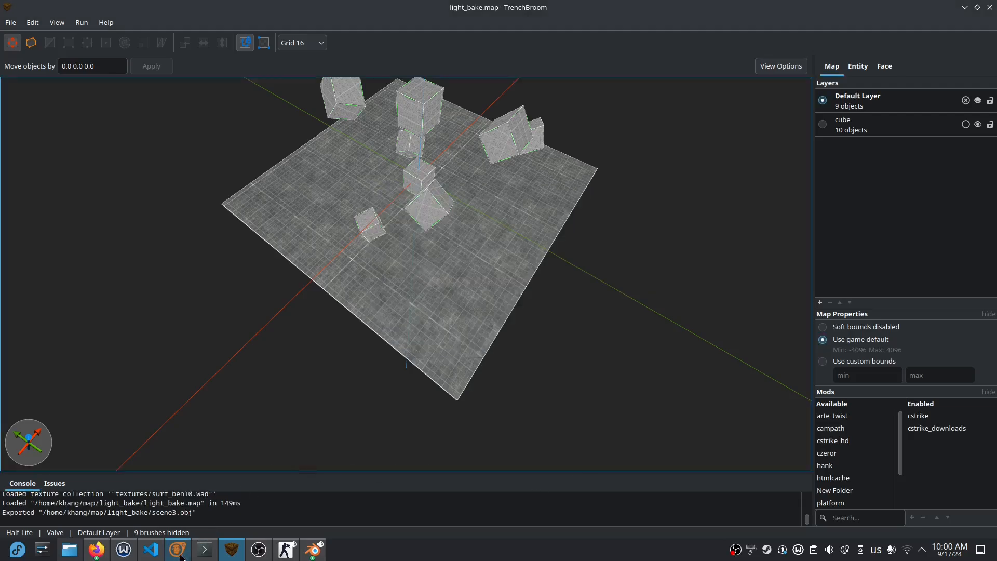
Step: Switch to Blender, close the preferences and delete all default objects from the scene
left_click(314, 549)
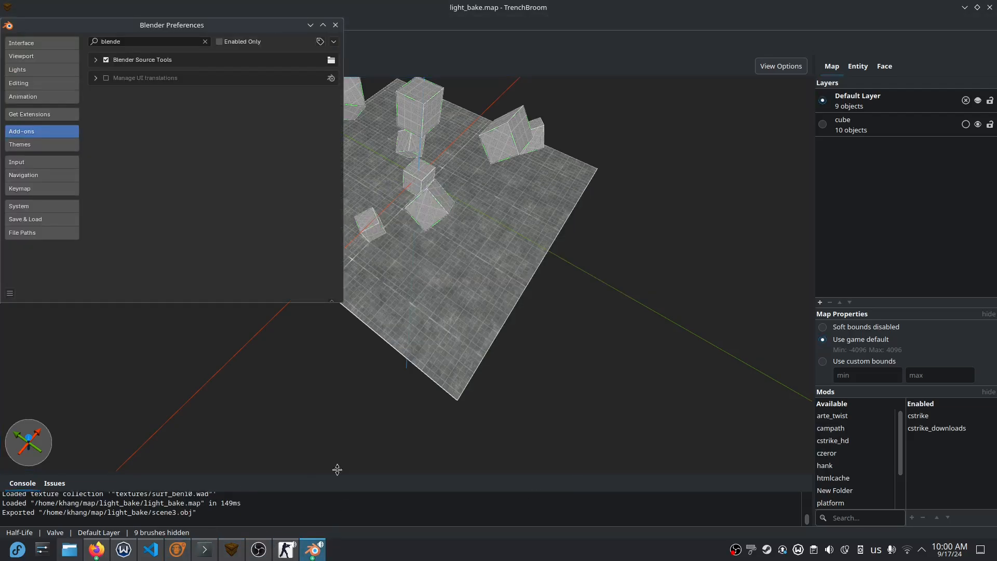
left_click(335, 25)
left_click(313, 549)
key("a")
key("Delete")
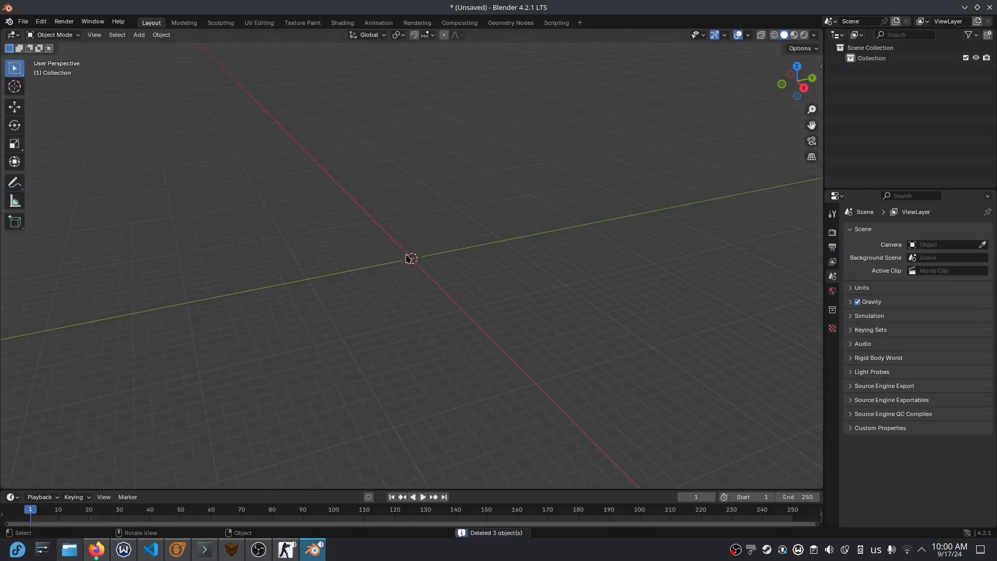
Step: Import scene3.obj from the light_bake folder as a Wavefront model
left_click(23, 22)
mouse_move(64, 170)
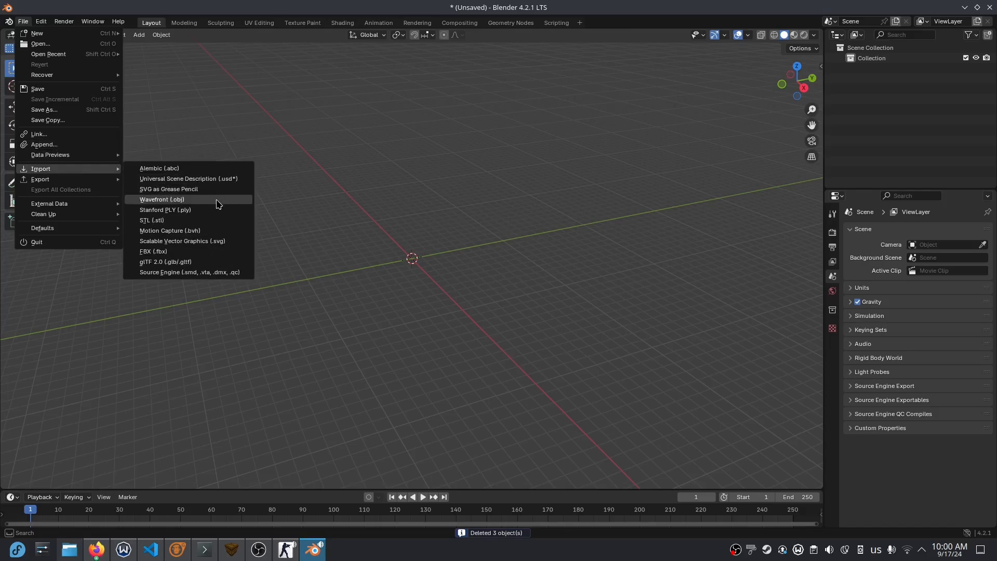
left_click(217, 200)
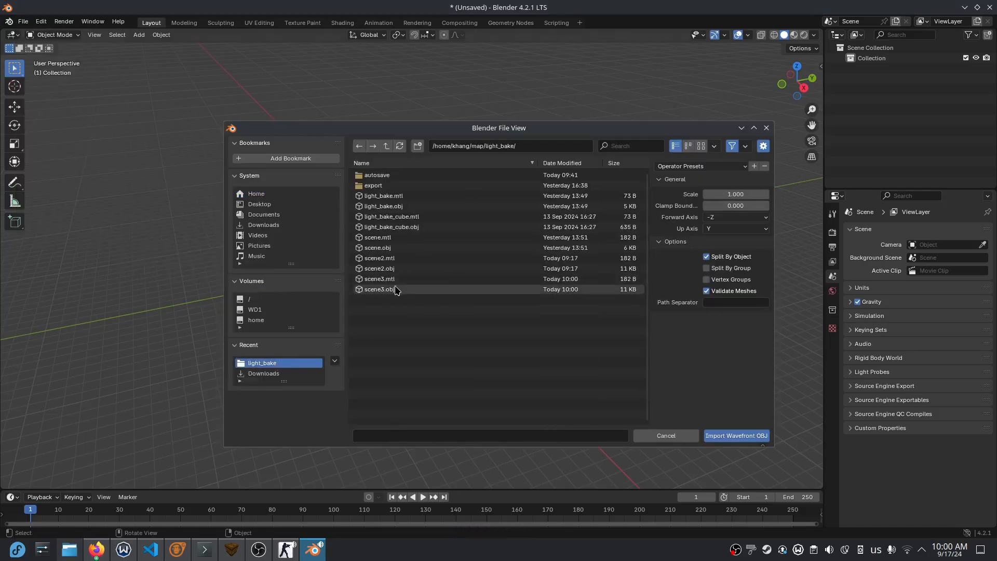
left_click(389, 293)
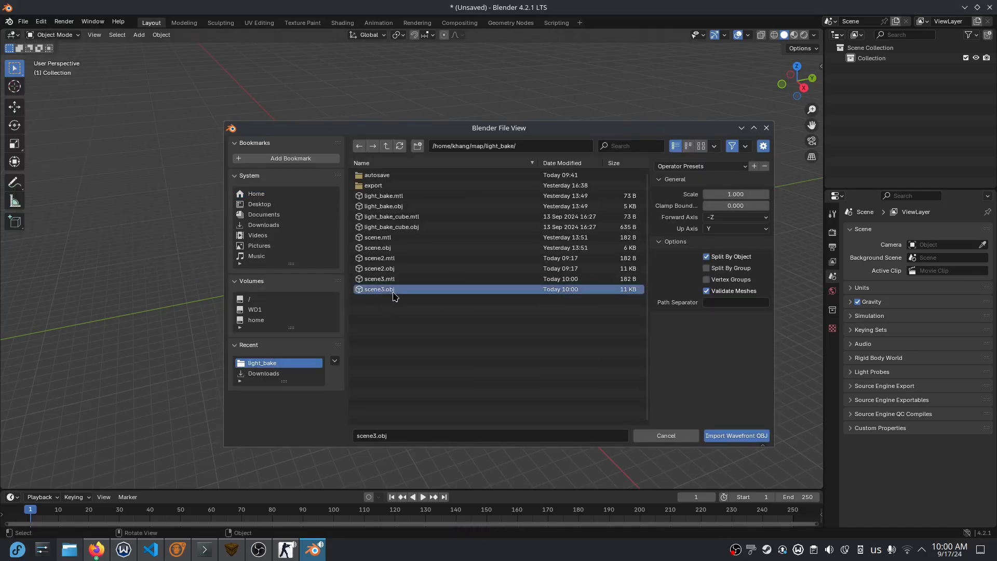
double_click(393, 294)
Step: Set the 3D viewport's clip end distance to 8000 m and hide the sidebar
scroll(390, 305, "down", 8)
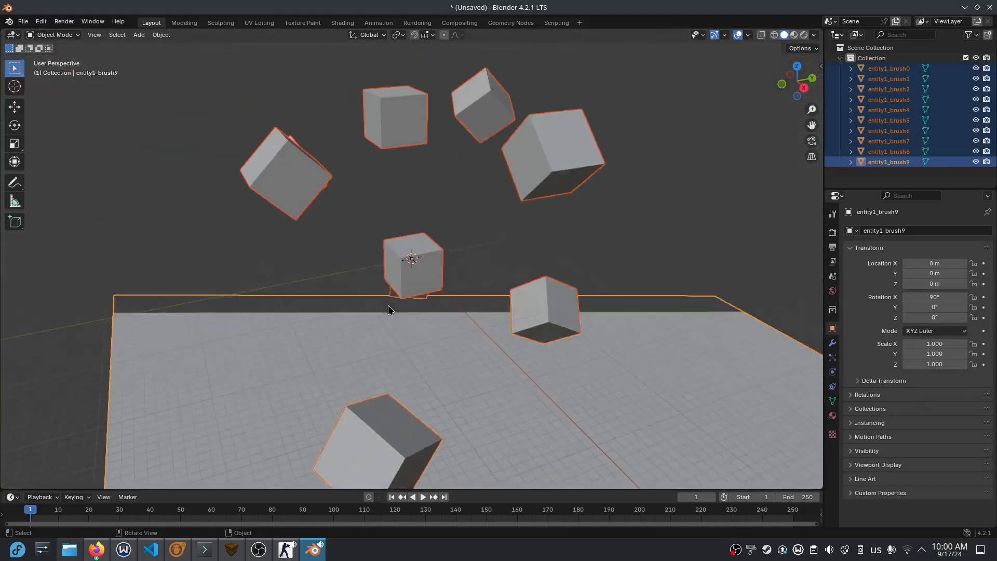
scroll(391, 310, "up", 1)
left_click_drag(818, 66, 733, 68)
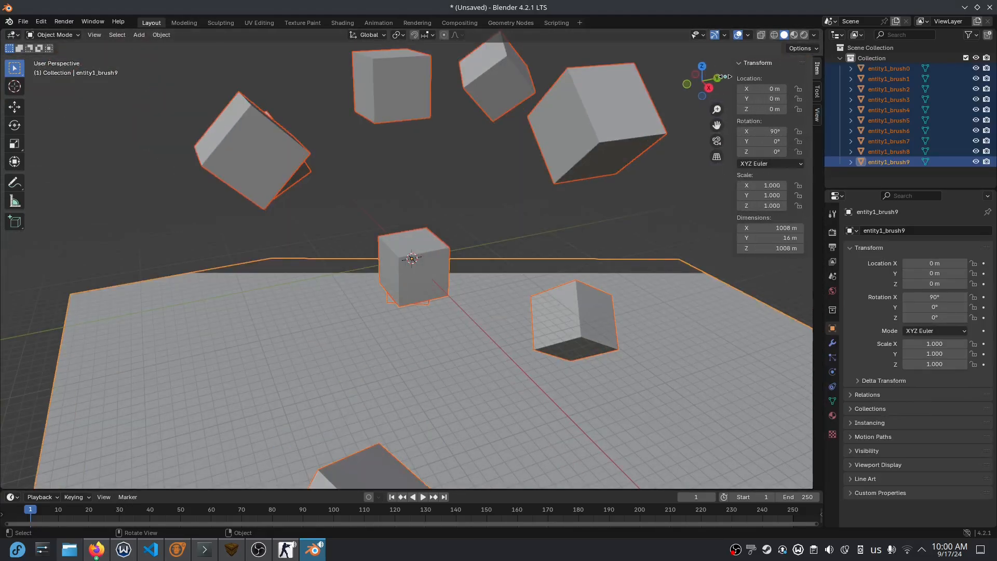
left_click(817, 115)
left_click(781, 100)
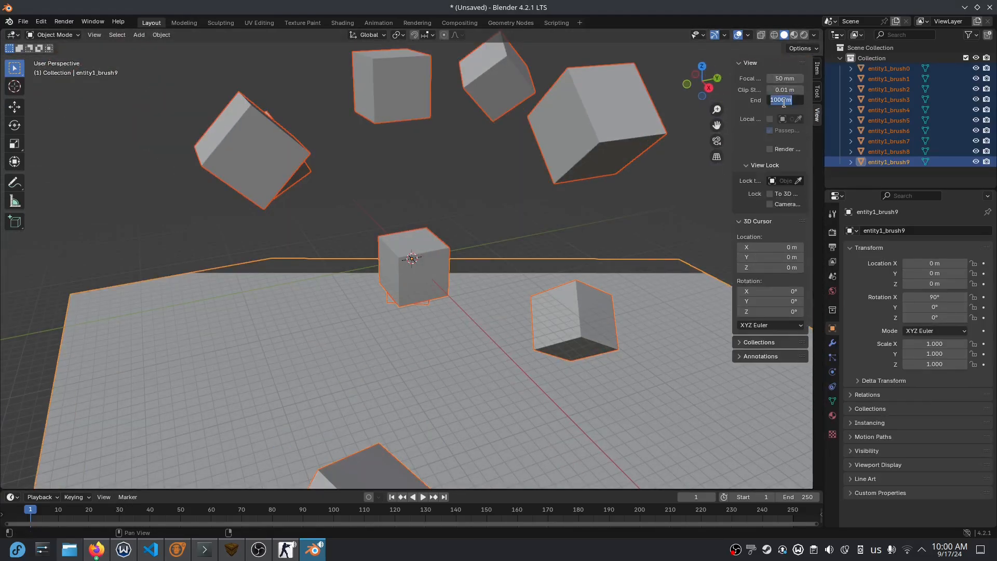
type("8000")
key("Return")
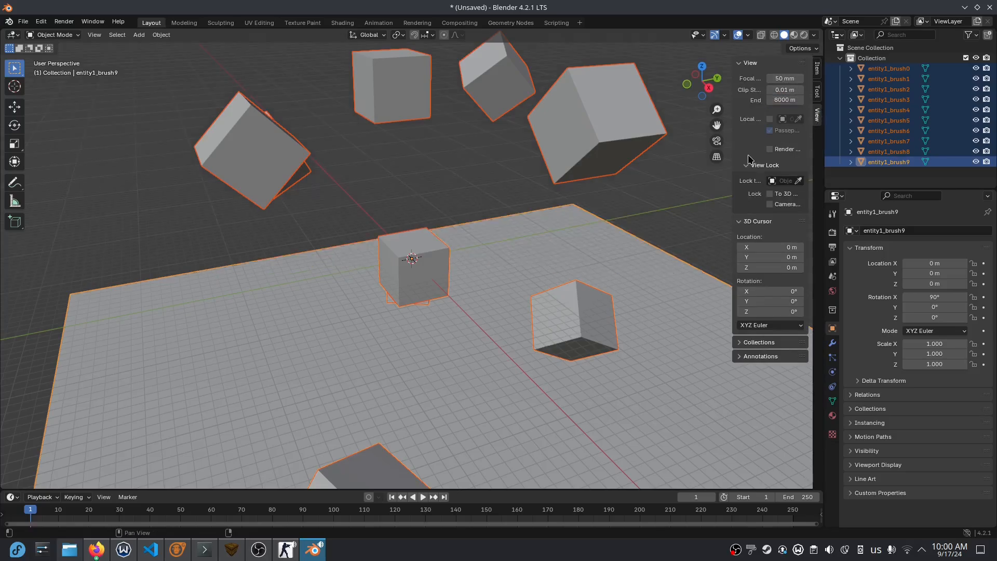
key("n")
Step: Preview the imported brushes in Material Preview shading, deselect everything and return the viewport to Solid shading
scroll(451, 269, "down", 5)
middle_click_drag(451, 269, 527, 279)
mouse_move(435, 301)
middle_mouse_down()
mouse_move(438, 248)
mouse_move(545, 196)
middle_mouse_up()
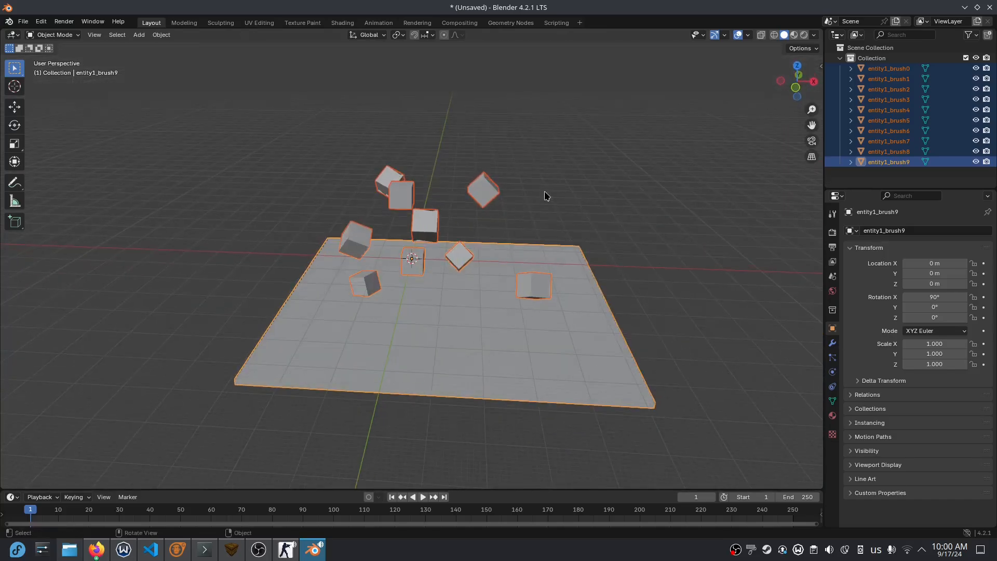
left_click(794, 35)
left_click(580, 180)
mouse_move(456, 219)
middle_mouse_down()
mouse_move(563, 234)
mouse_move(534, 227)
middle_mouse_up()
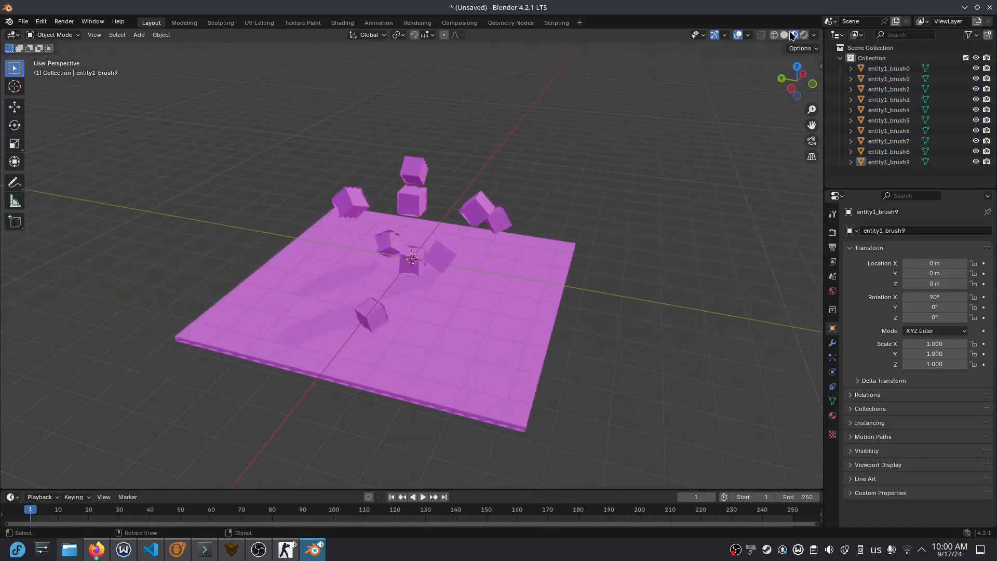
left_click(784, 35)
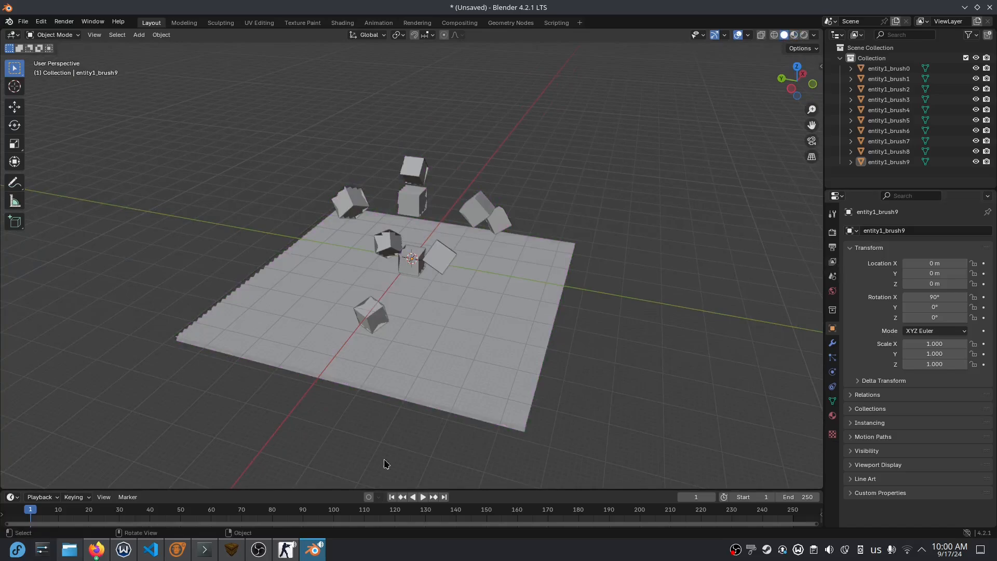
Step: Switch to TrenchBroom and view the textured cubes and floor of the light_bake map
left_click(232, 549)
right_click_drag(440, 284, 493, 229)
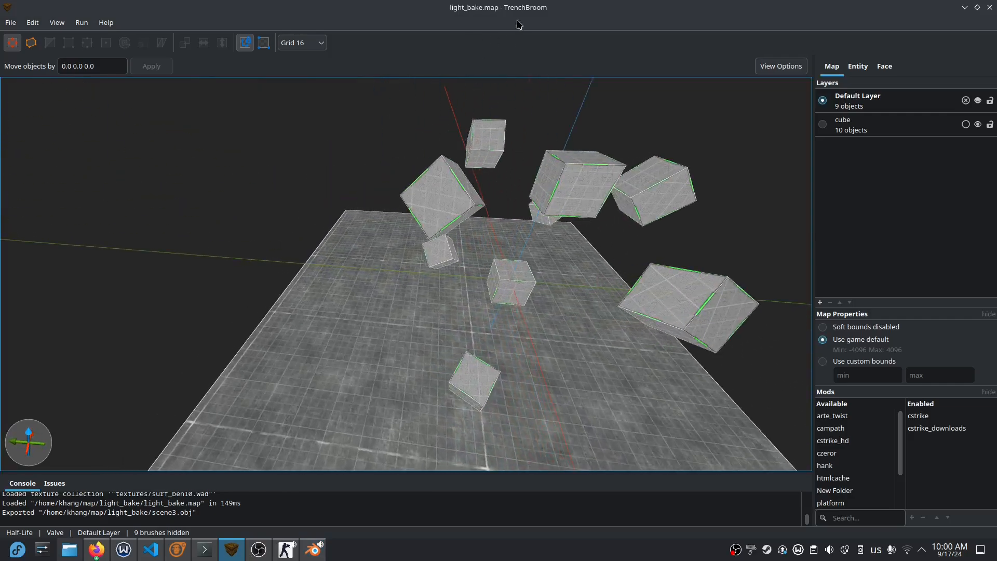
Step: In TrenchBroom, filter the texture browser to used textures and check which textures the floor and a cube face use
right_click_drag(363, 255, 443, 249)
key("alt+Tab")
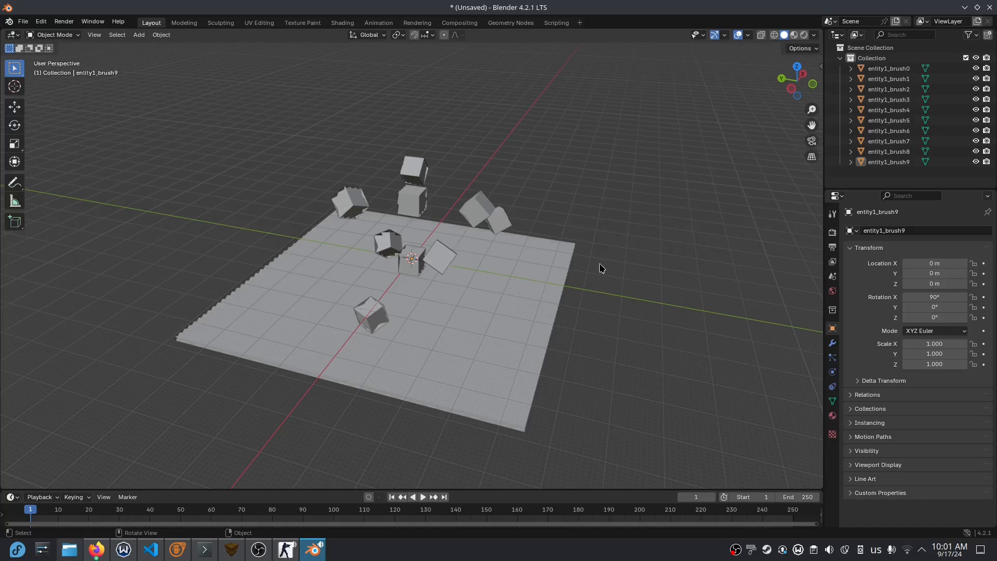
key("alt+Tab")
left_click(884, 67)
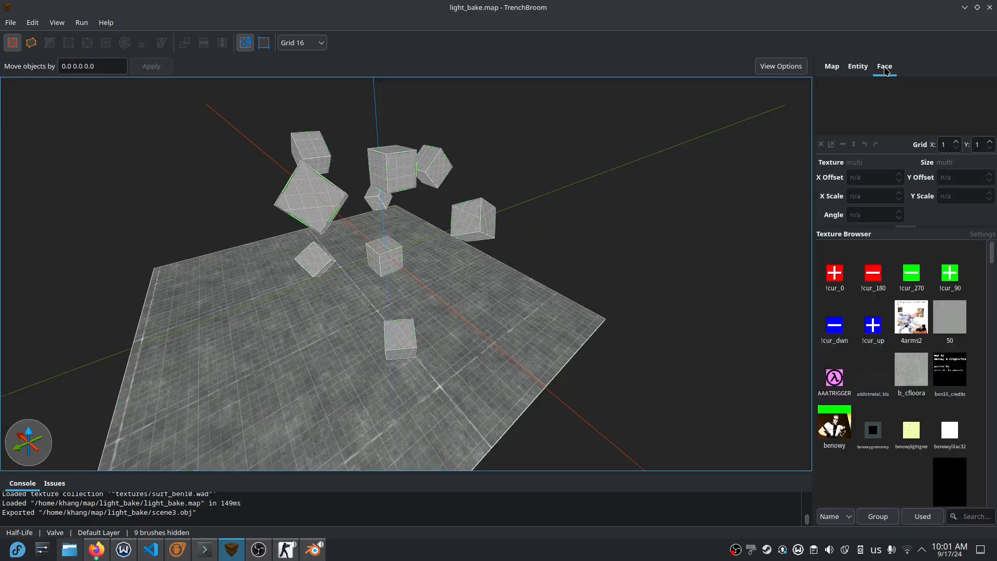
left_click(917, 516)
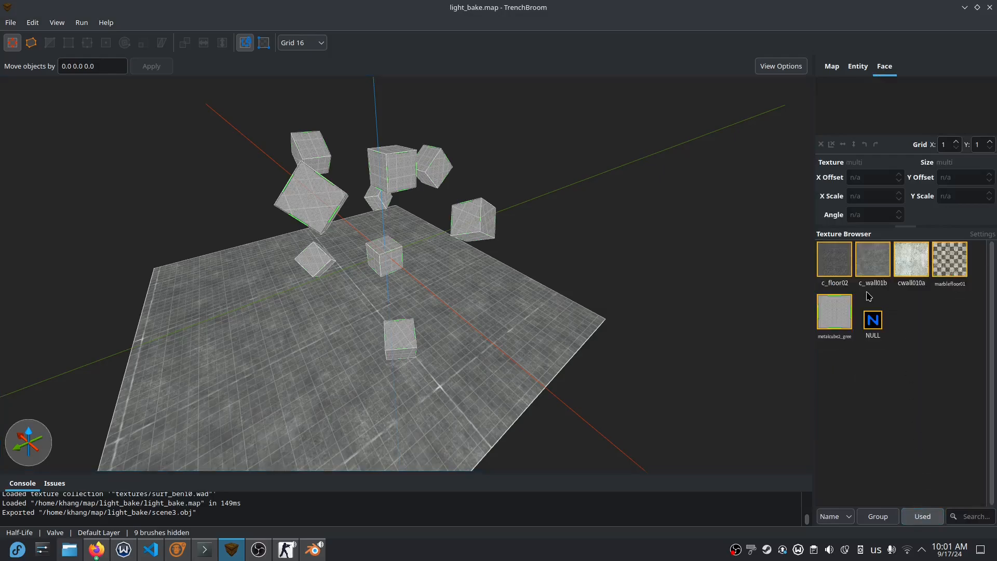
left_click(553, 303, "shift")
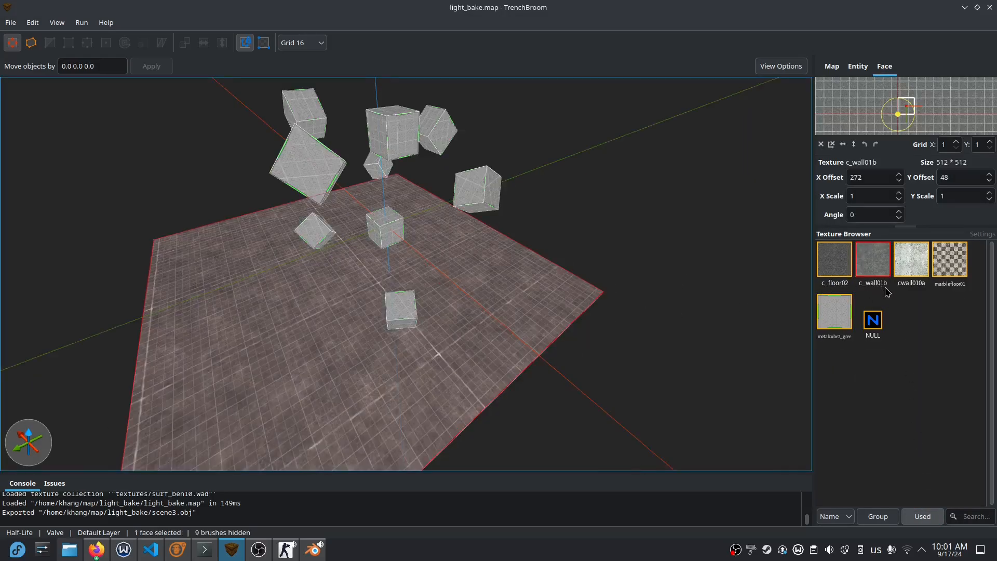
left_click(477, 199, "shift")
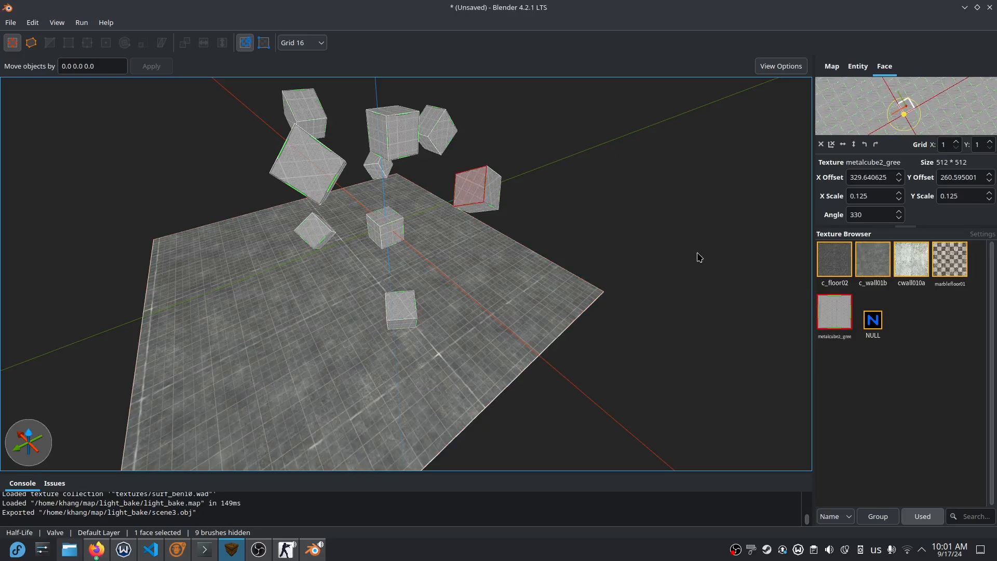
Step: Switch to gchimp and load surf_ben10.wad from the map_compiler folder into Waddy, filtering the files by "ben"
key("alt+Tab")
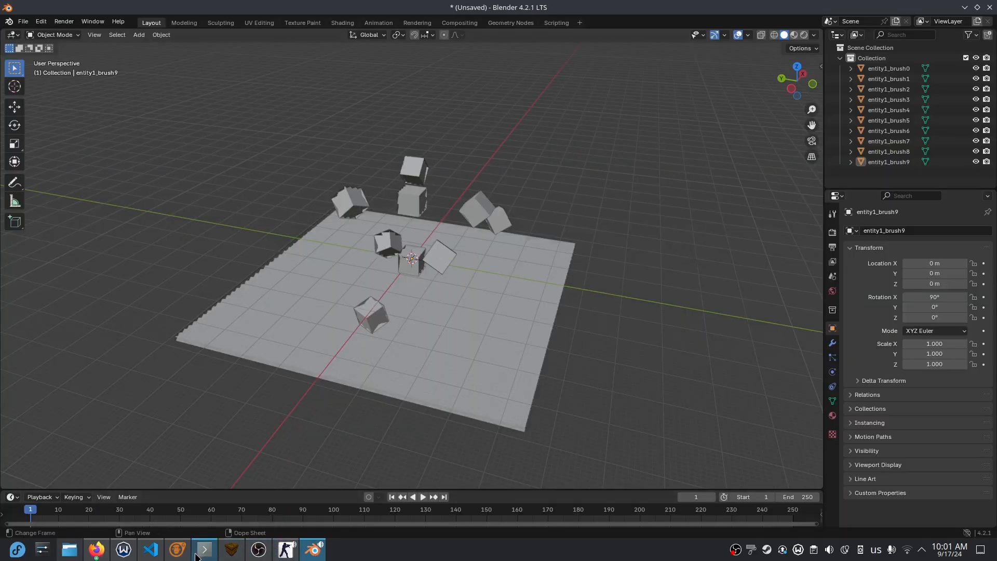
left_click(177, 549)
left_click(536, 166)
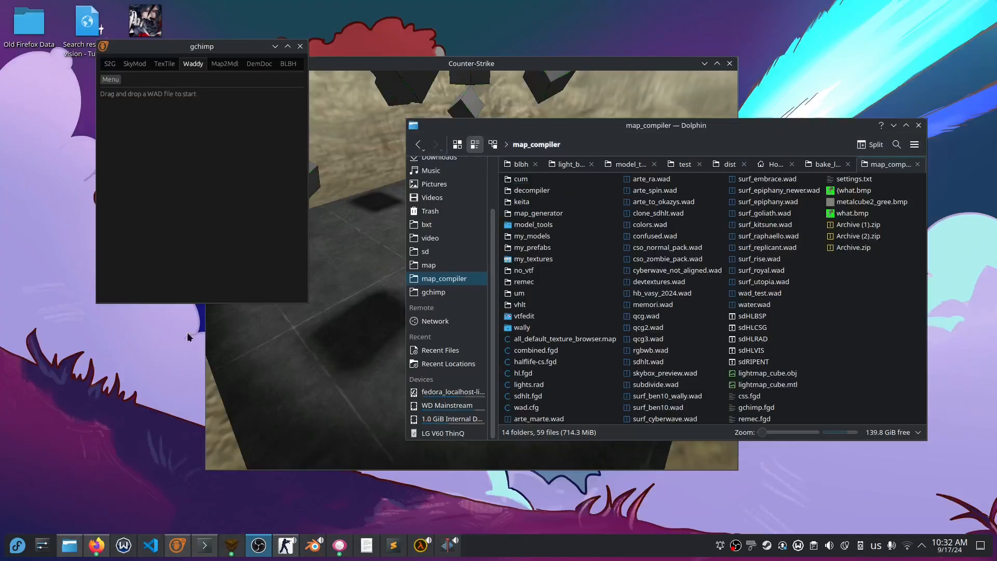
left_click(836, 322)
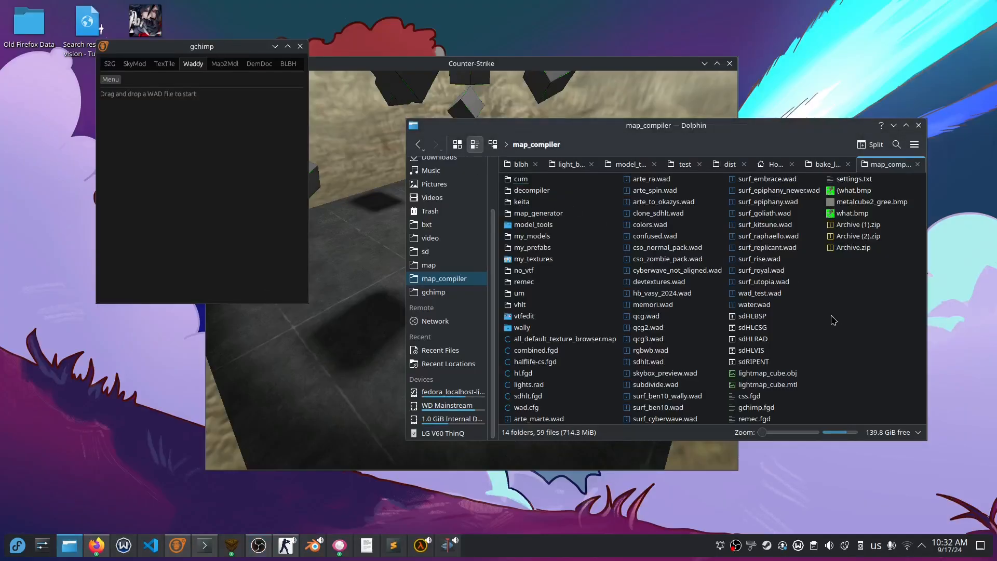
left_click_drag(199, 49, 201, 80)
left_click(833, 272)
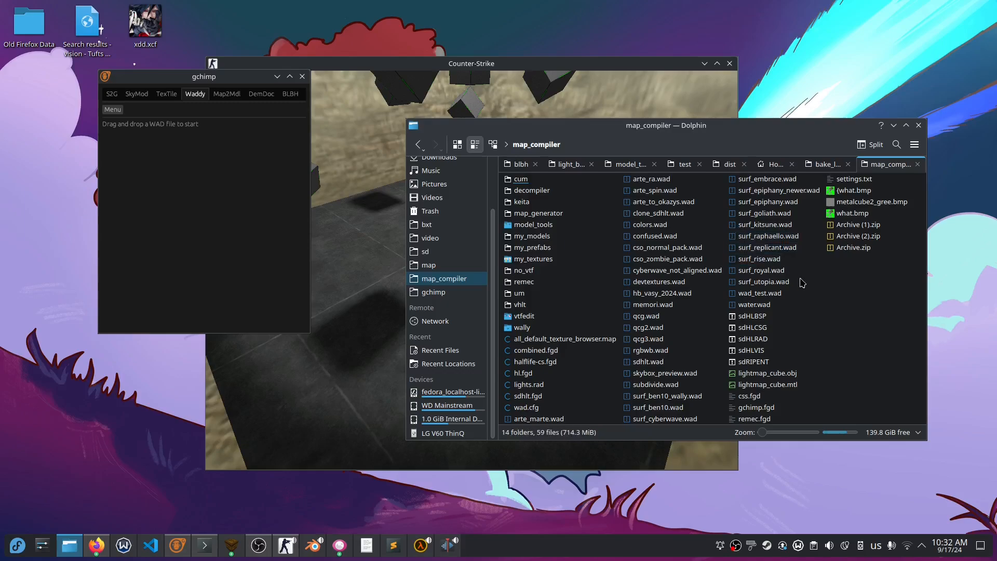
key("ctrl+i")
type("ben")
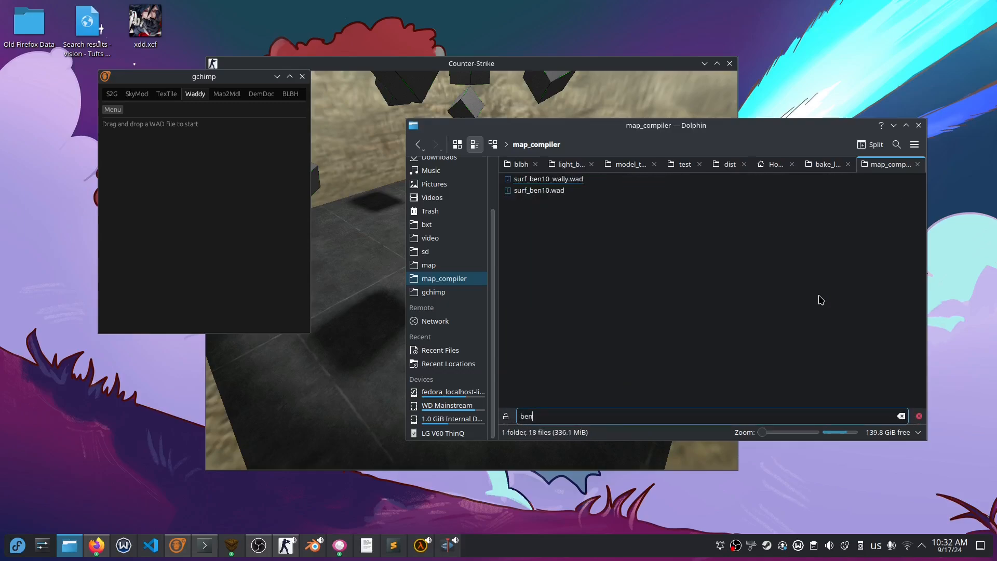
left_click_drag(531, 188, 204, 218)
Step: Filter the map_compiler files by "goli" and open surf_goliath.wad in Waddy alongside the first WAD
key("ctrl+i")
type("goli")
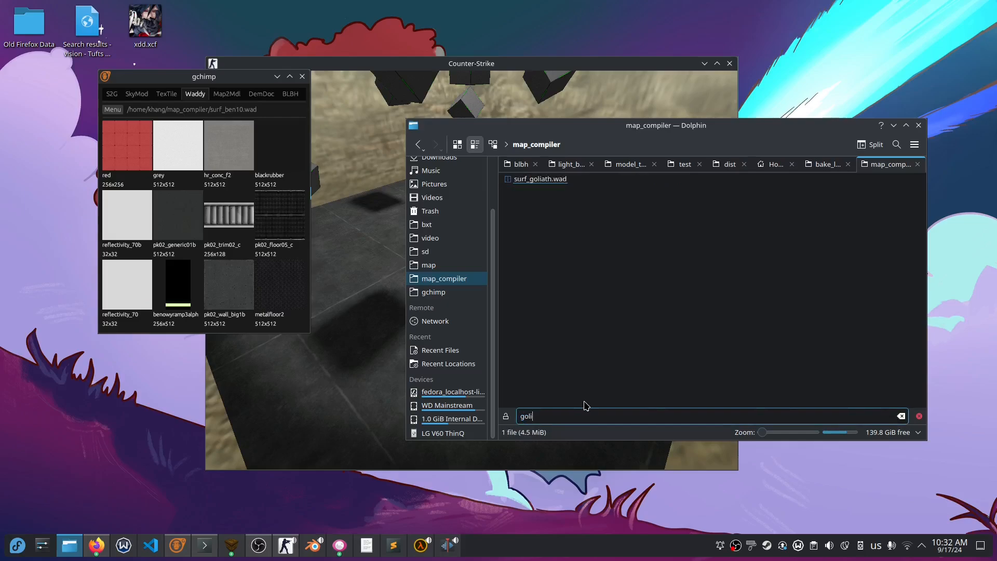
left_click_drag(540, 178, 229, 219)
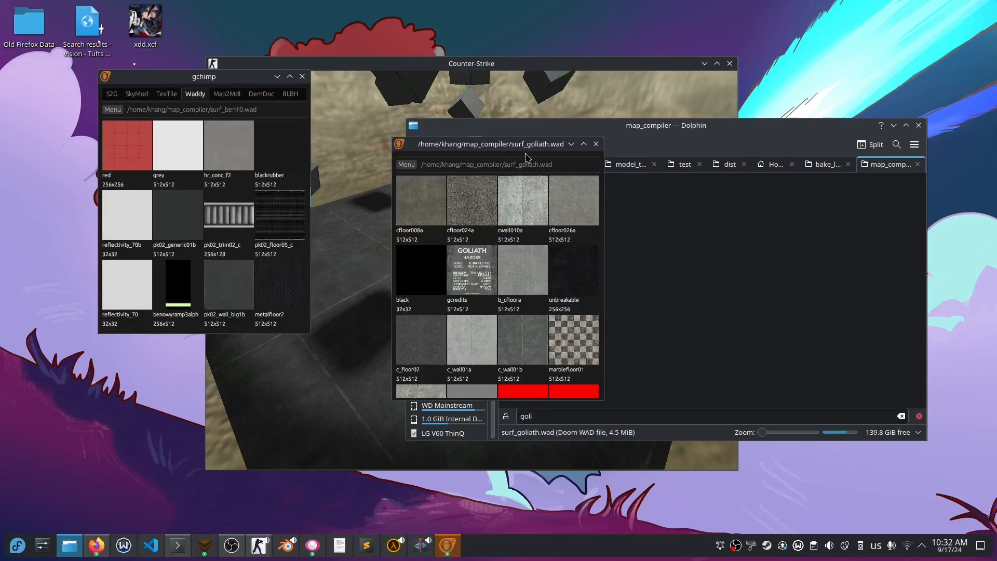
left_click_drag(514, 126, 495, 102)
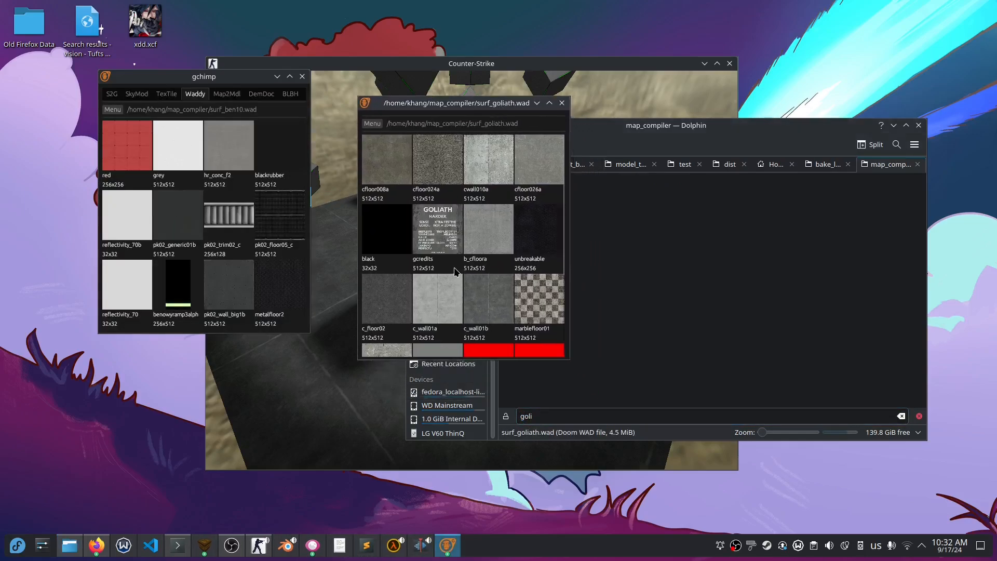
Step: Search surf_goliath.wad for "c_wall01" and start exporting the c_wall01b texture, cancelling at the destination folder choice
type("c")
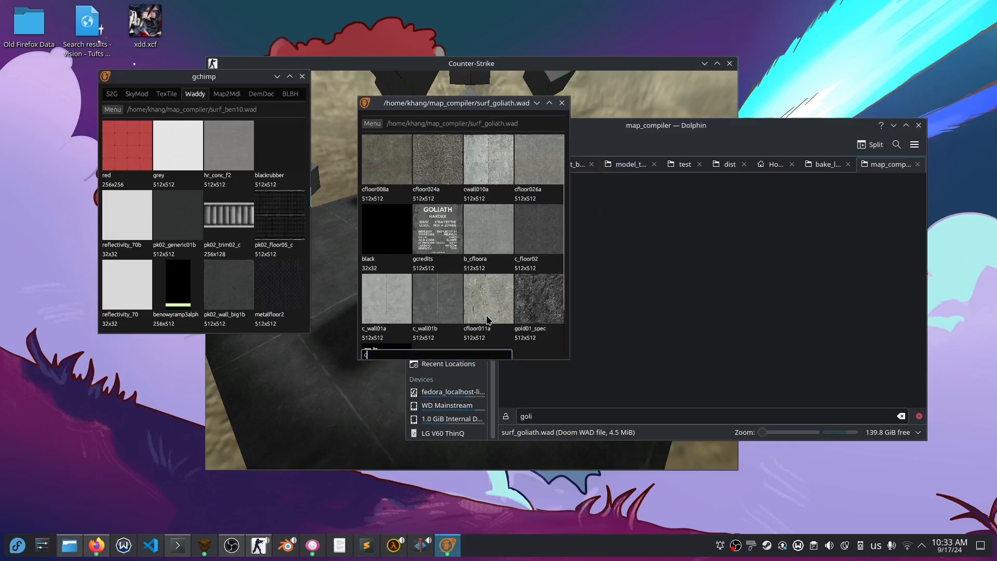
type("_wall01")
left_click(435, 156)
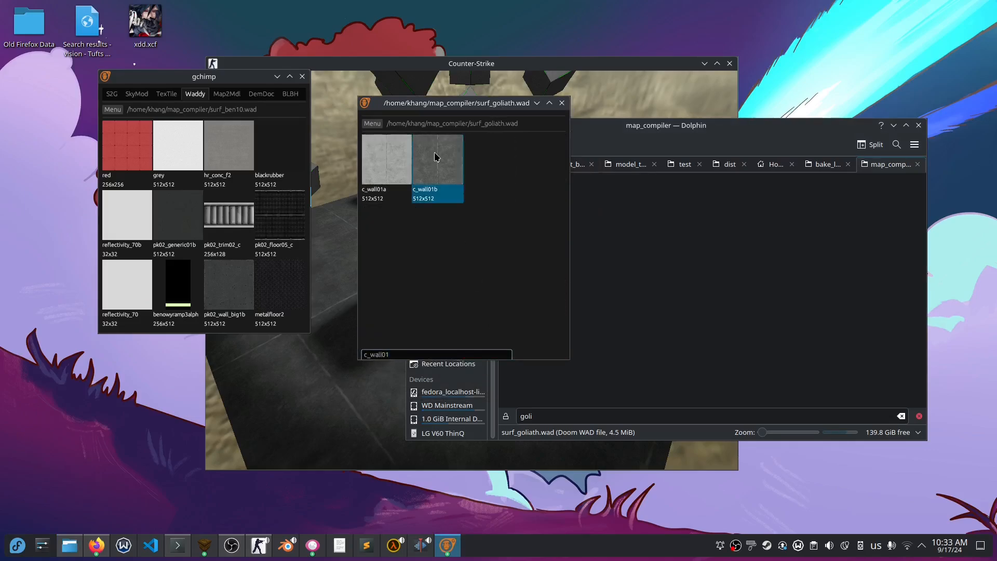
right_click(443, 169)
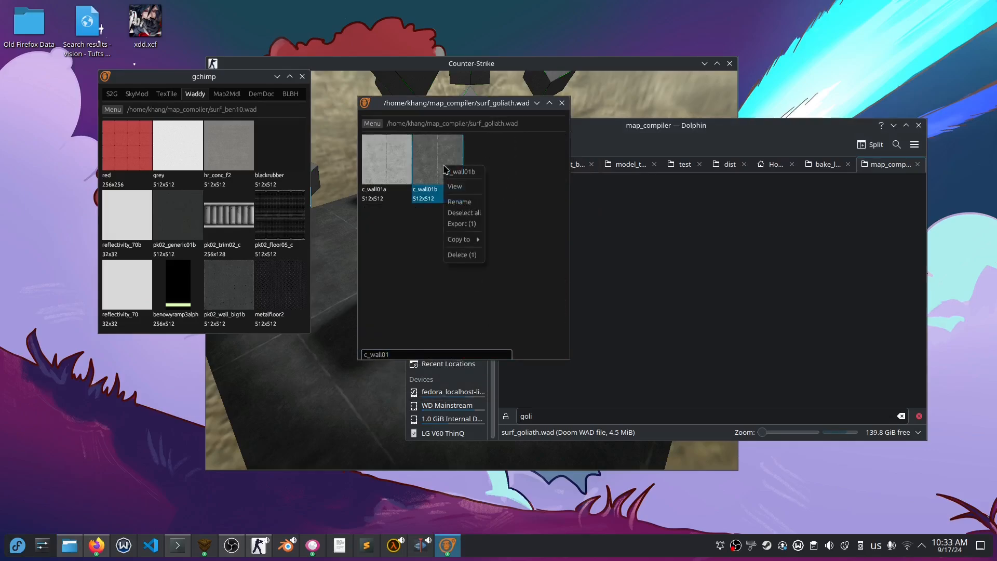
left_click(468, 224)
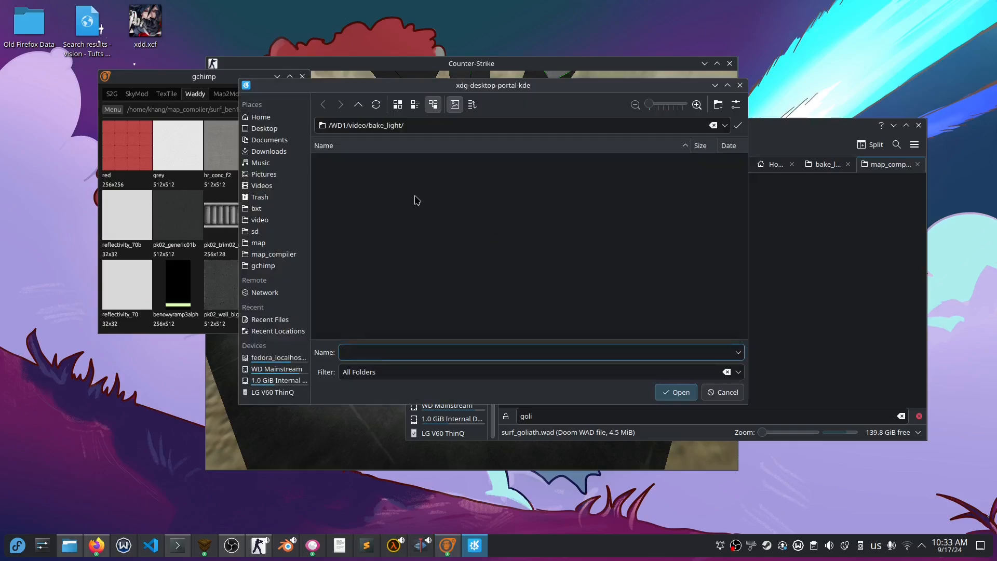
left_click(726, 394)
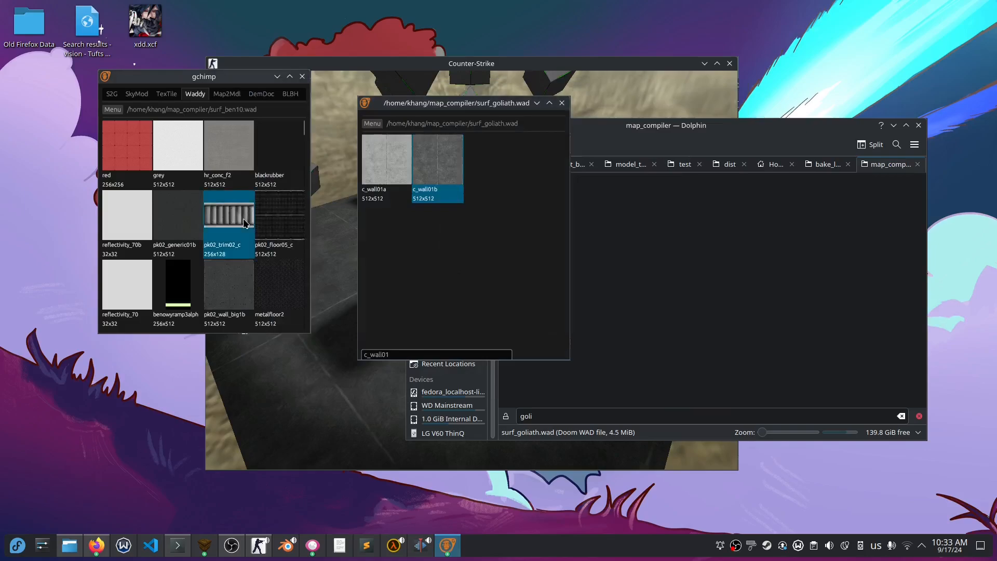
Step: Search surf_ben10.wad for "metalcube" and start exporting the metalcube2_gree texture, cancelling at the destination folder choice
key("ctrl+f")
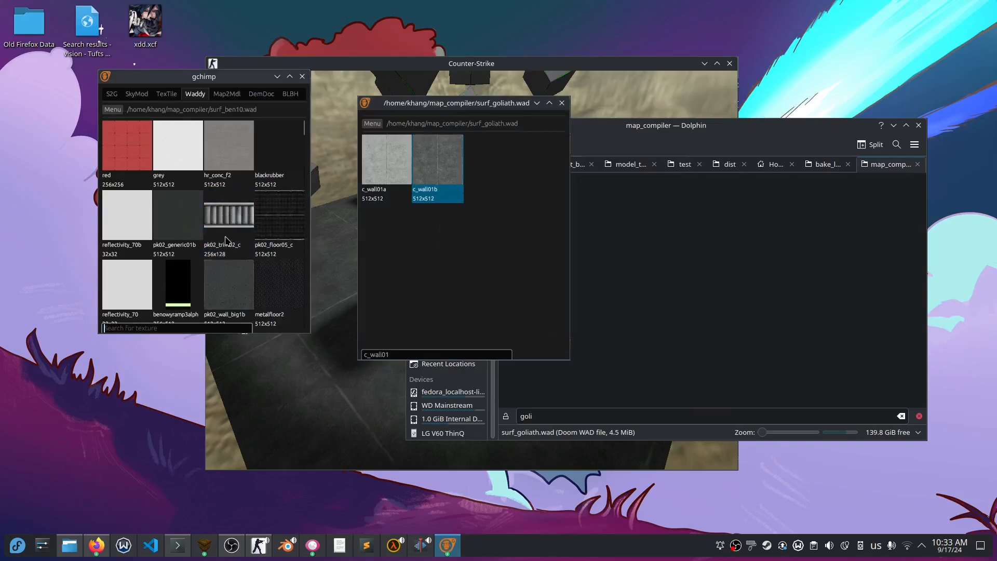
type("metalcube")
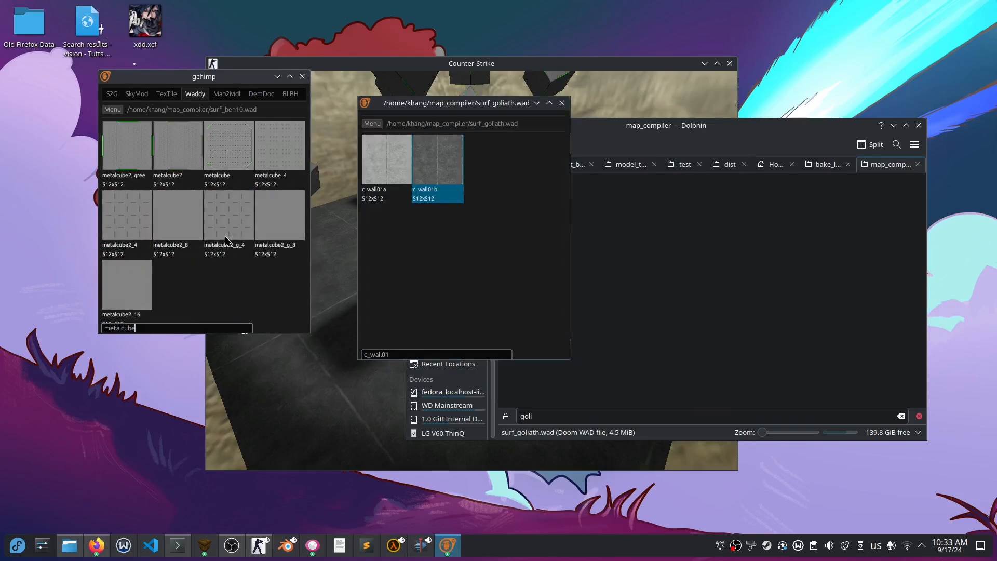
left_click(116, 155)
right_click(130, 156)
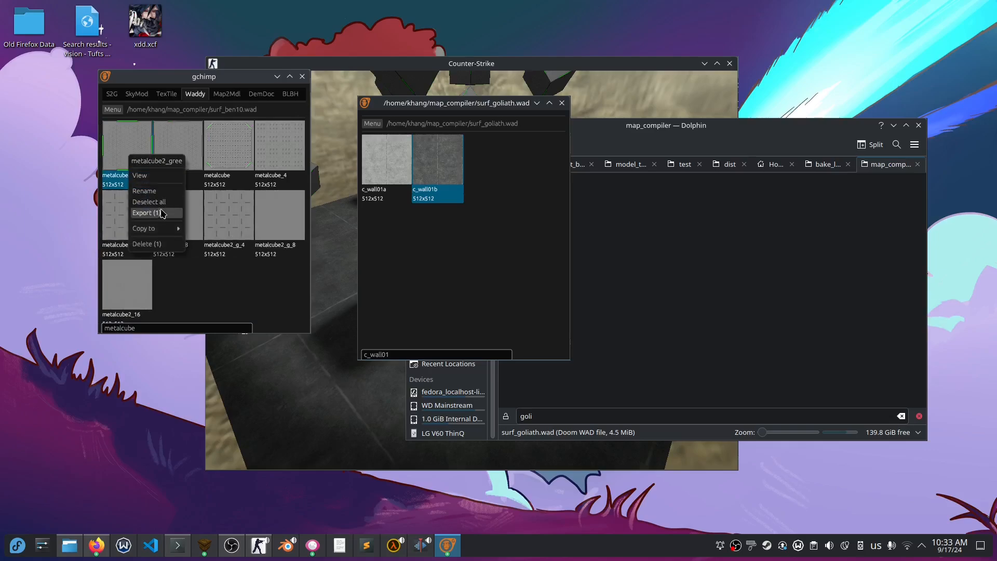
left_click(161, 213)
left_click(723, 392)
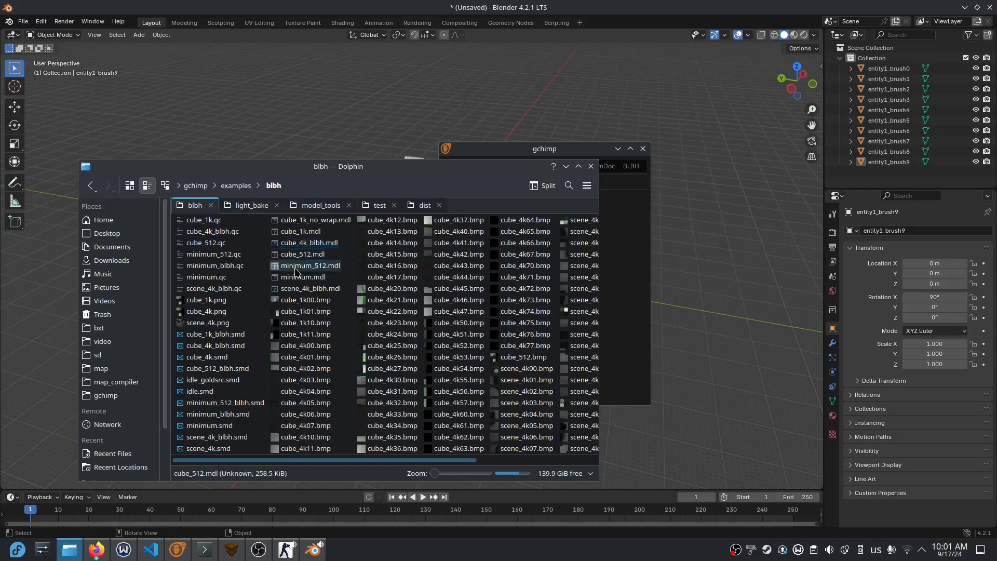
Step: Locate the metalcube2_gree.bmp and c_wall01b.bmp files in the light_bake folder, and return to Blender
left_click(253, 210)
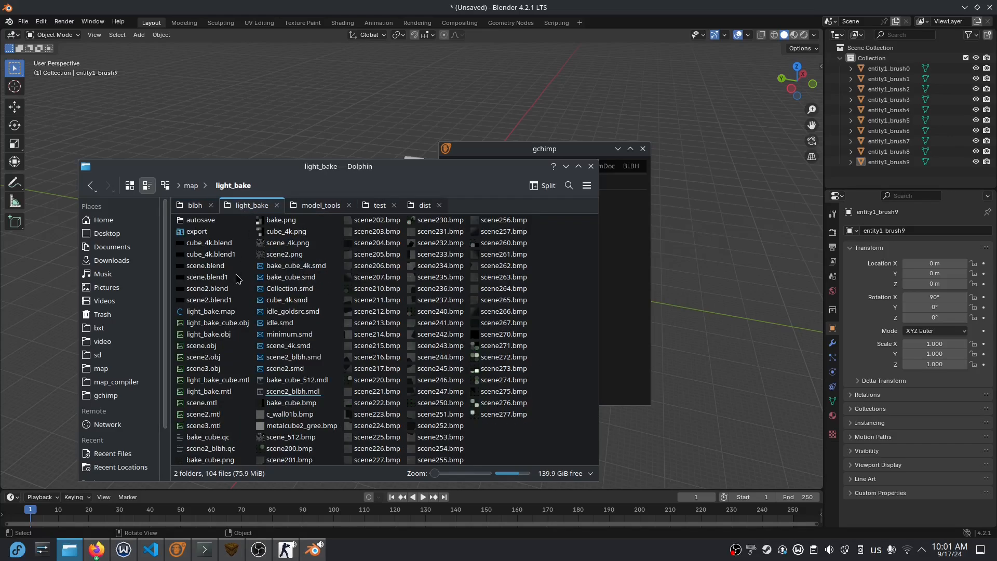
key("ctrl+i")
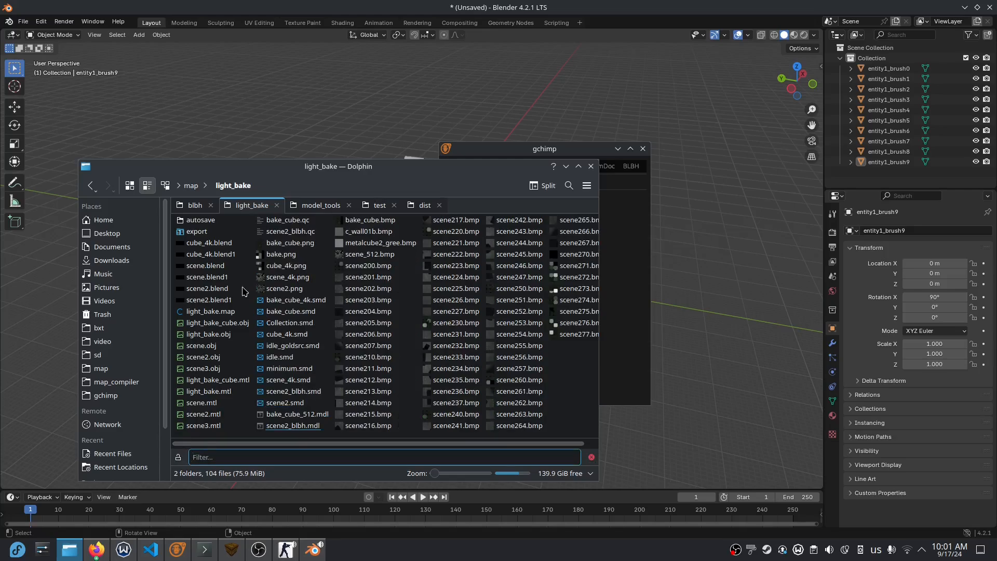
type("metal")
left_click(218, 220)
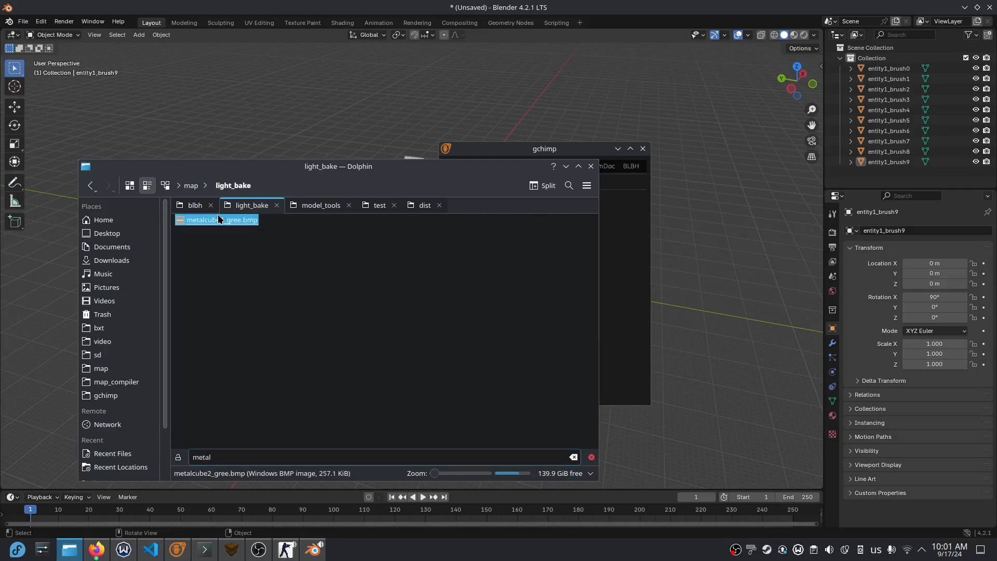
key("ctrl+i")
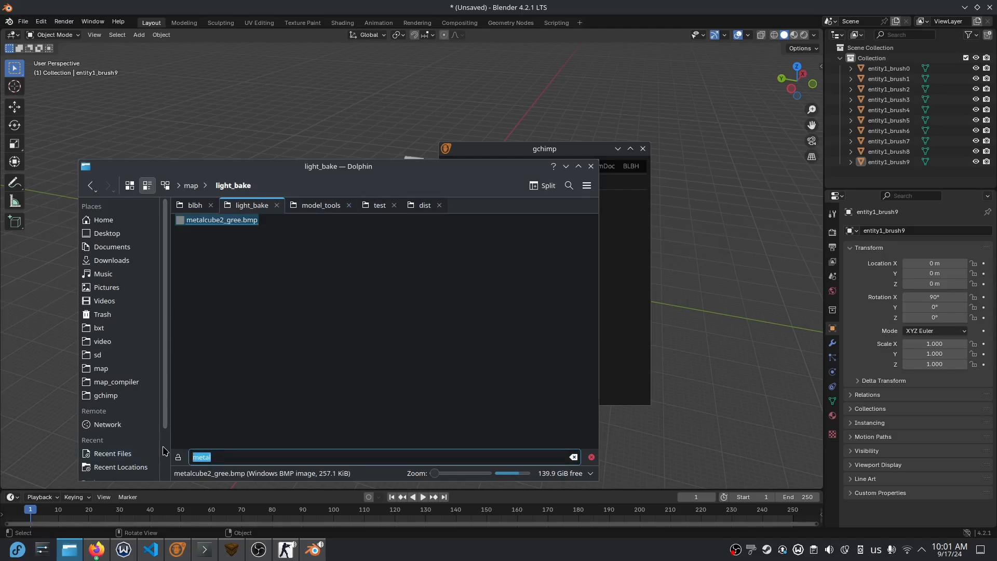
type("wall")
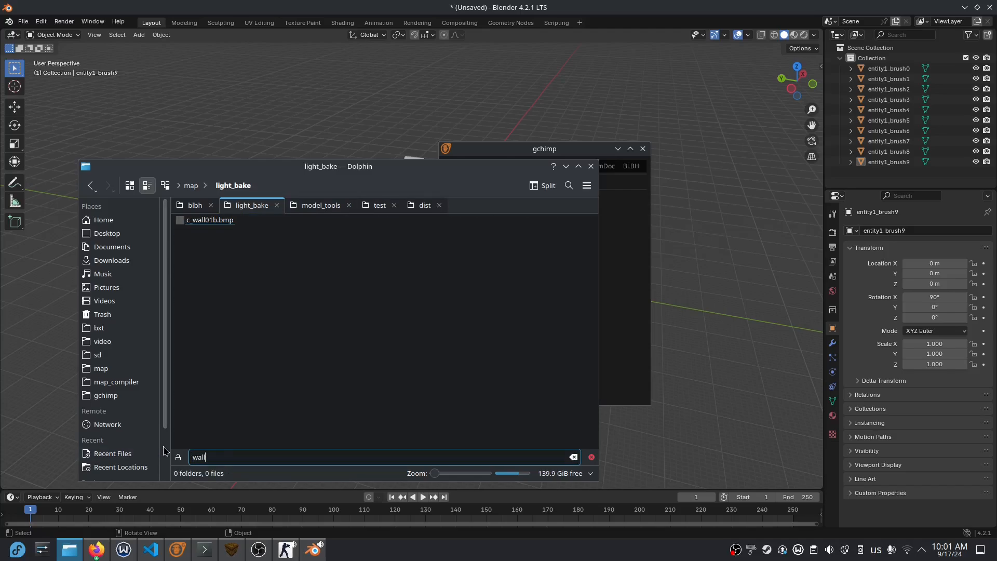
left_click(222, 224)
left_click_drag(468, 178, 646, 237)
left_click(541, 7)
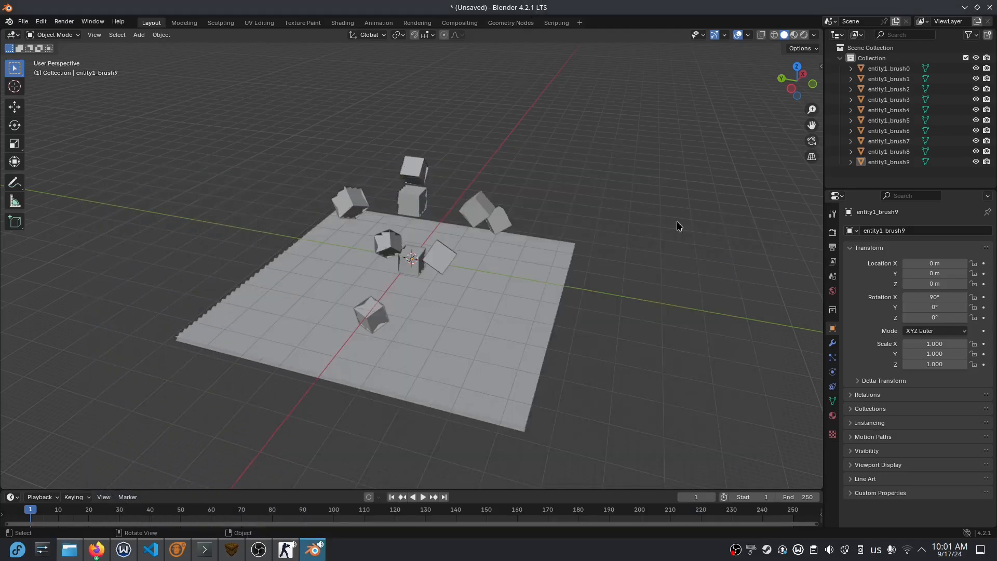
Step: Examine the materials assigned to the floor and to individual cubes in the imported scene
left_click(832, 416)
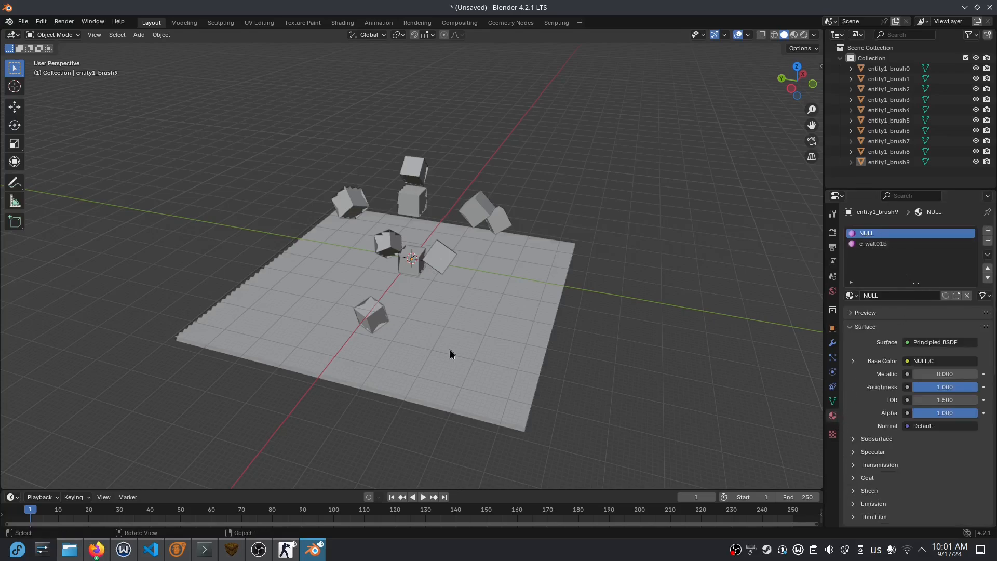
left_click(515, 292)
left_click(445, 265)
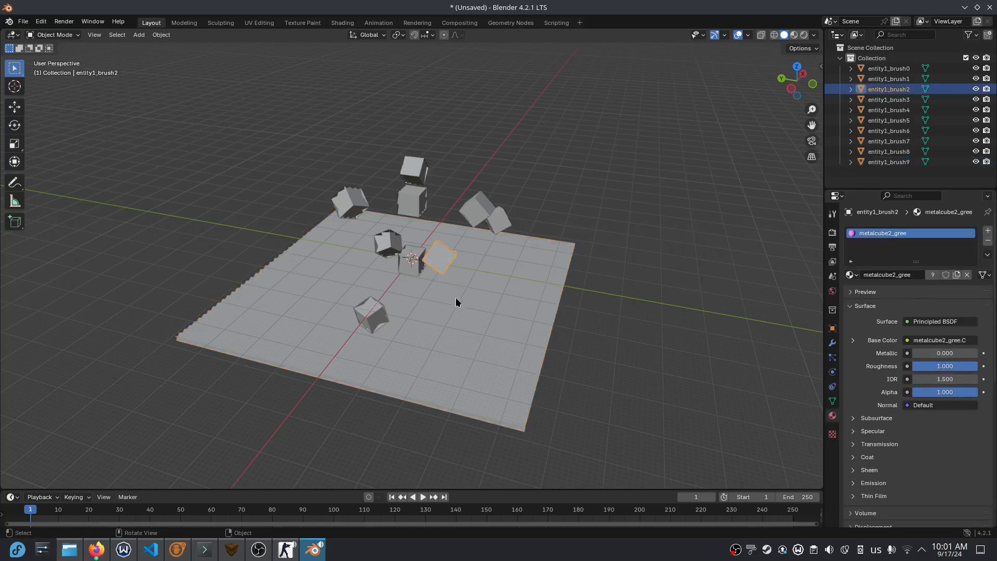
left_click(383, 315)
right_click(407, 328)
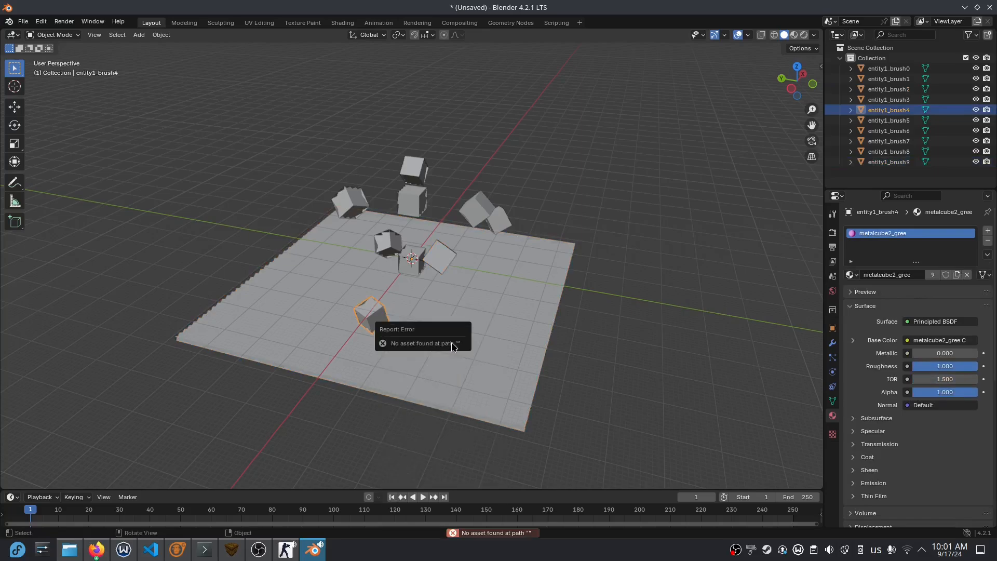
left_click(442, 258)
Step: Give the cubes' metalcube2_gree material an Image Texture base colour using metalcube2_gree.bmp from the light_bake folder
left_click(385, 319)
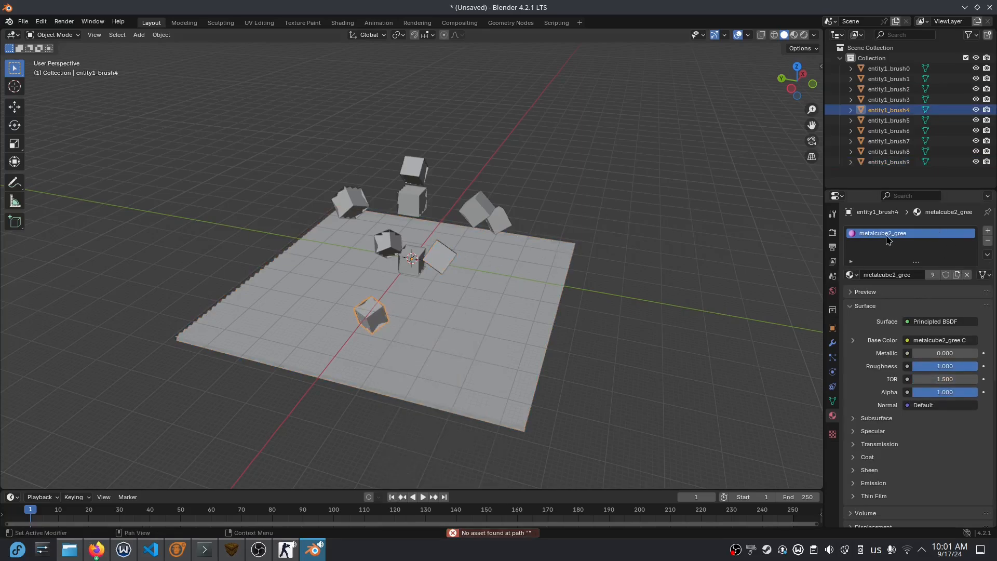
left_click(908, 341)
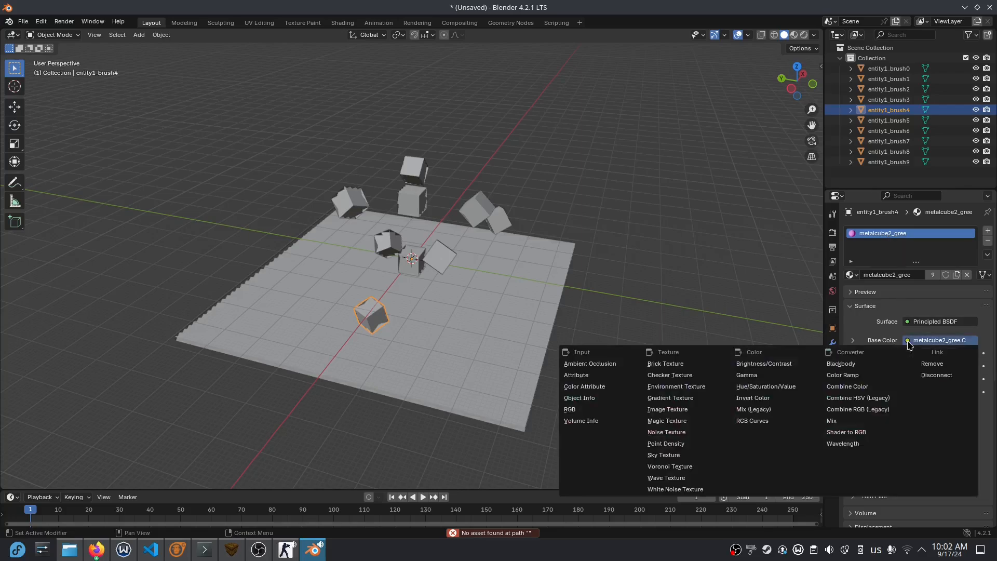
left_click(701, 410)
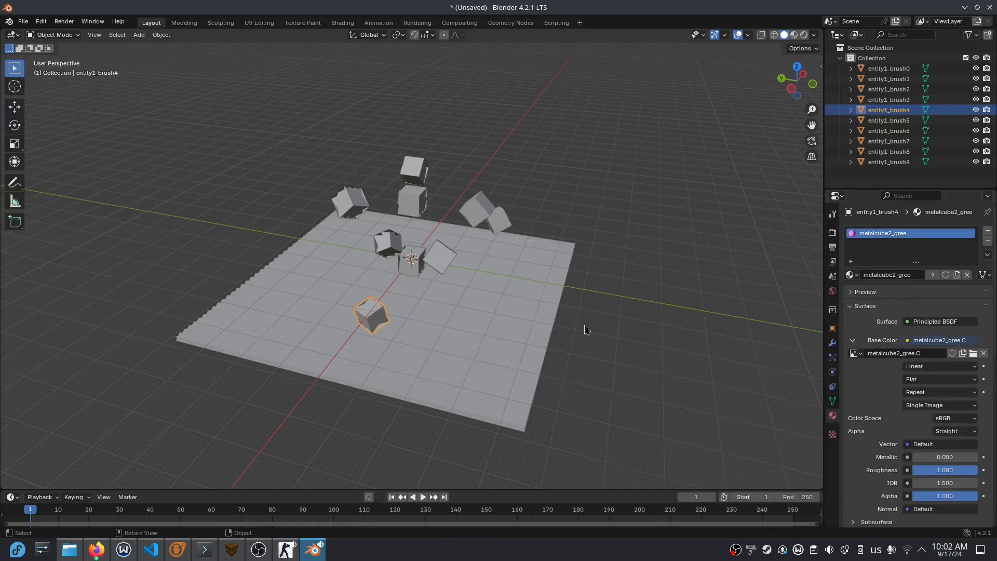
left_click(973, 353)
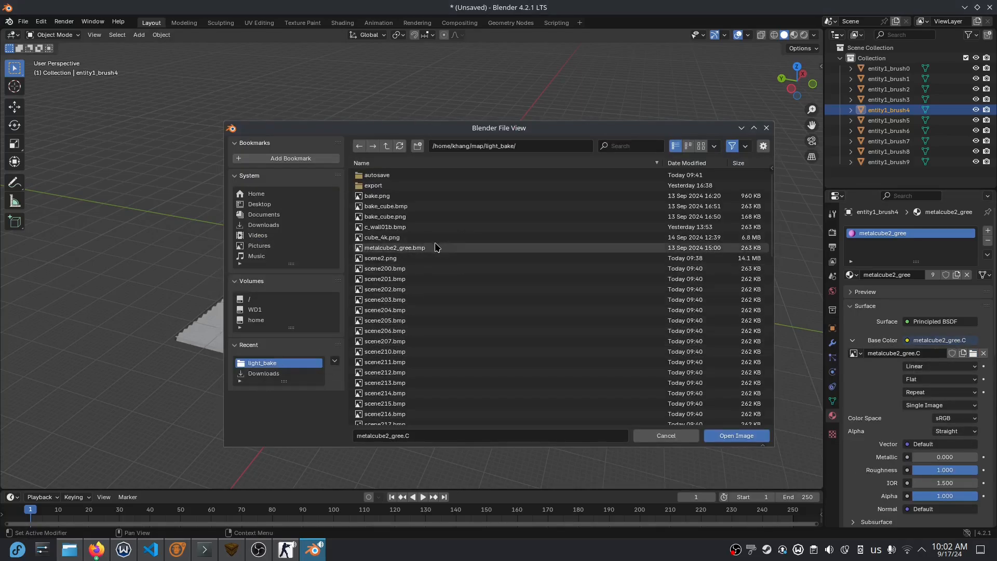
double_click(395, 247)
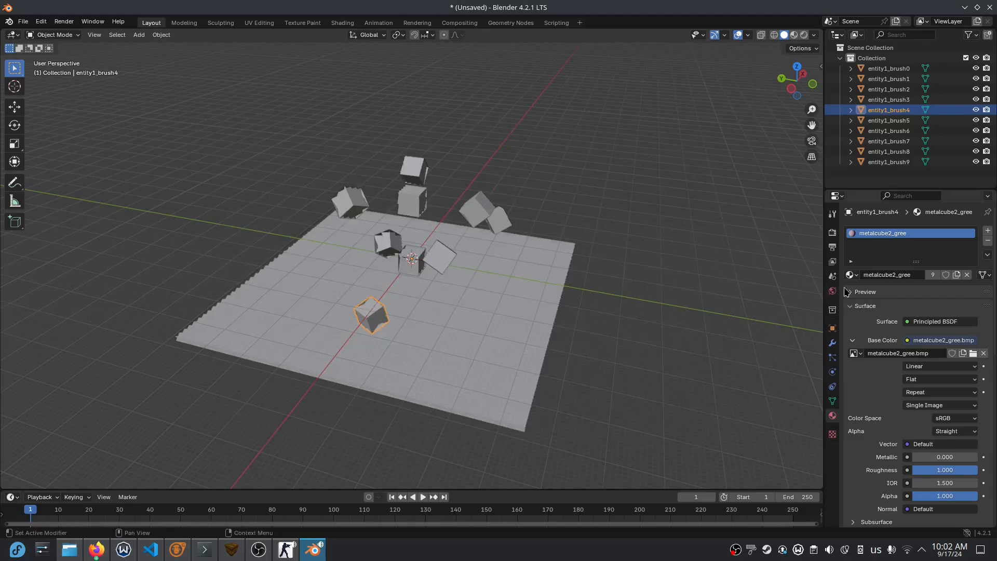
left_click(442, 260)
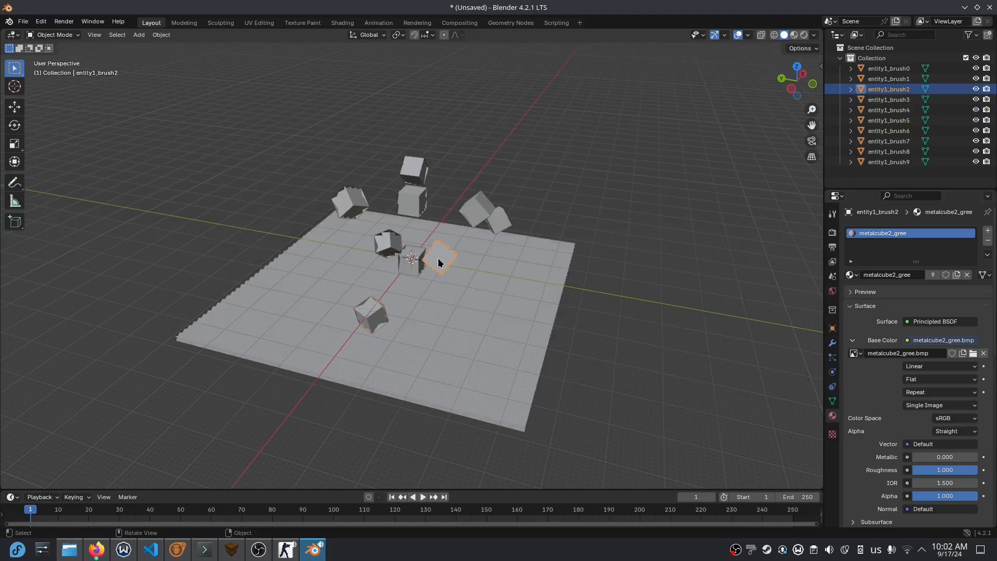
Step: Unlink the NULL material from the floor and load c_wall01b.bmp as the base colour image of its c_wall01b material
left_click(444, 332)
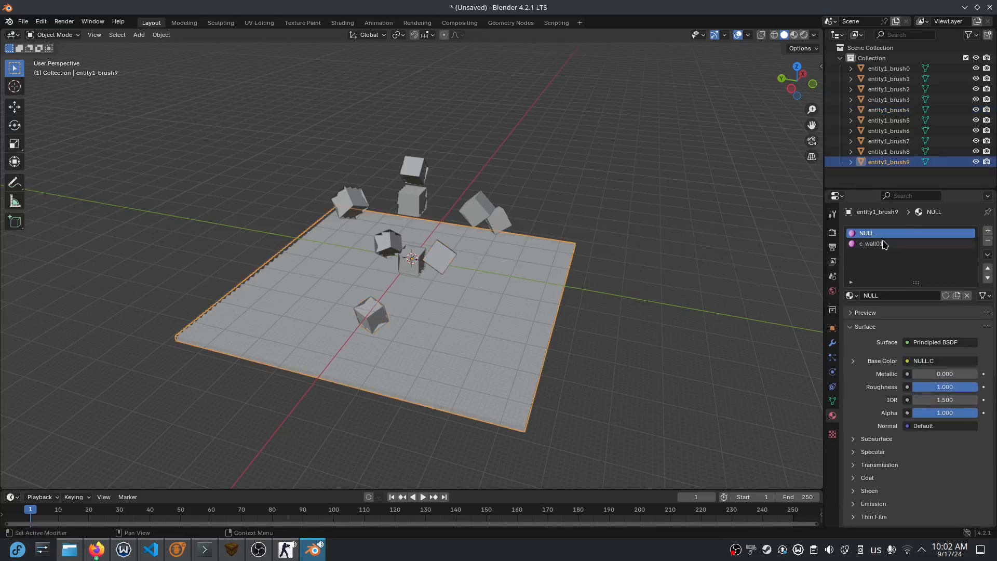
left_click(967, 295)
left_click(886, 244)
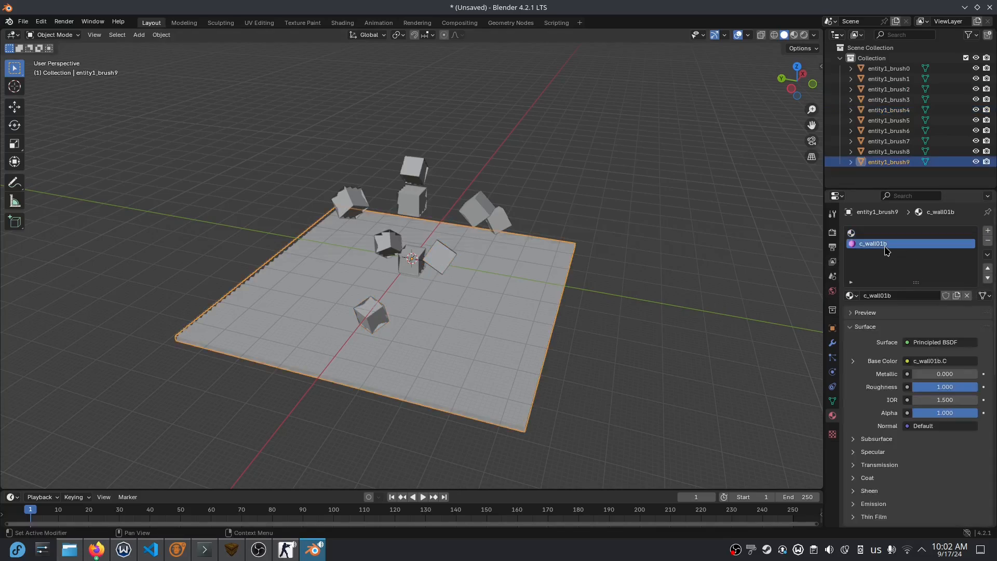
left_click(908, 361)
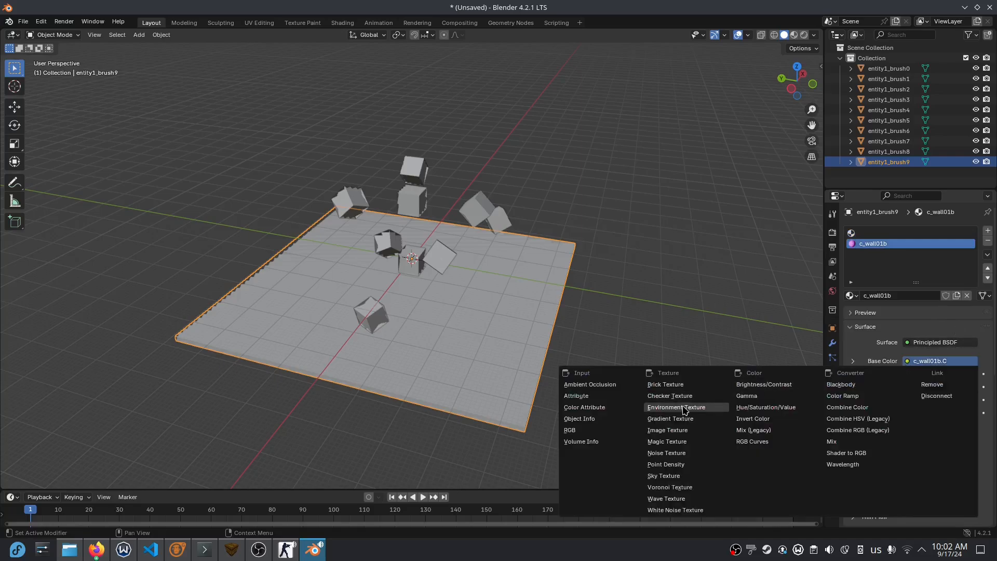
left_click(672, 430)
left_click(973, 376)
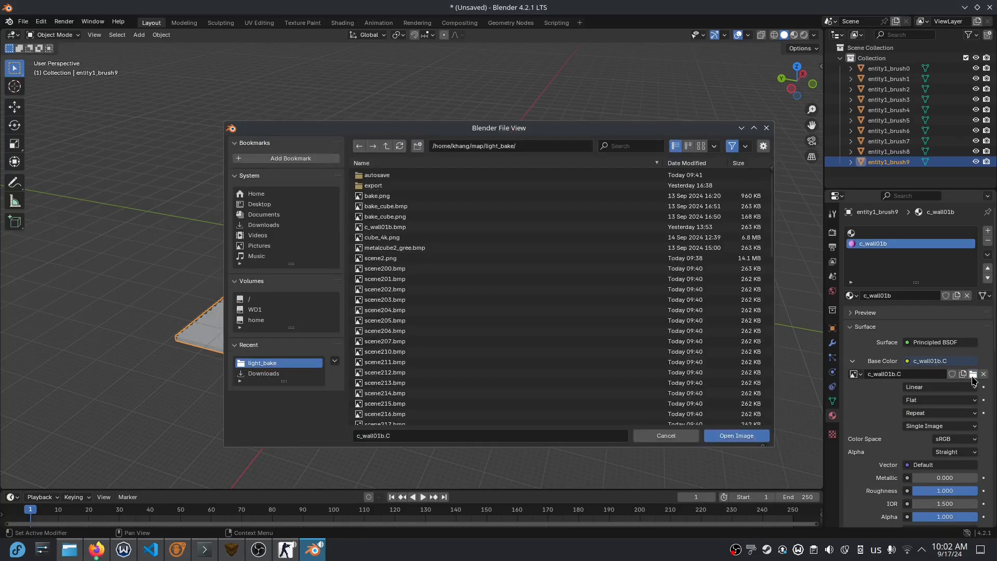
double_click(422, 227)
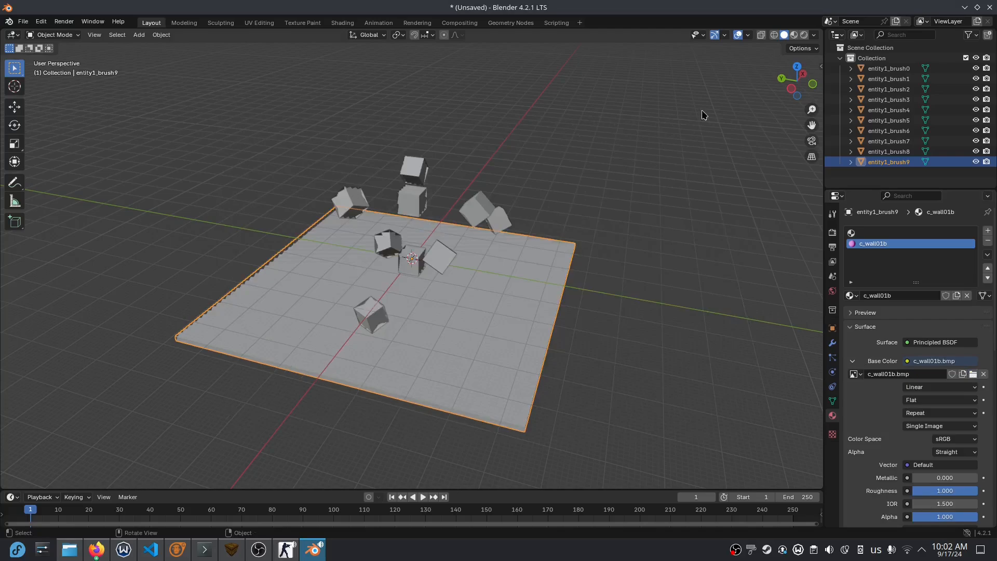
Step: Show the scene in Material Preview shading and compare the floor's untextured sides with the TrenchBroom map
left_click(794, 35)
mouse_move(418, 303)
middle_mouse_down()
mouse_move(456, 258)
mouse_move(466, 289)
mouse_move(576, 283)
mouse_move(547, 345)
mouse_move(554, 360)
mouse_move(525, 364)
middle_mouse_up()
left_click(576, 282)
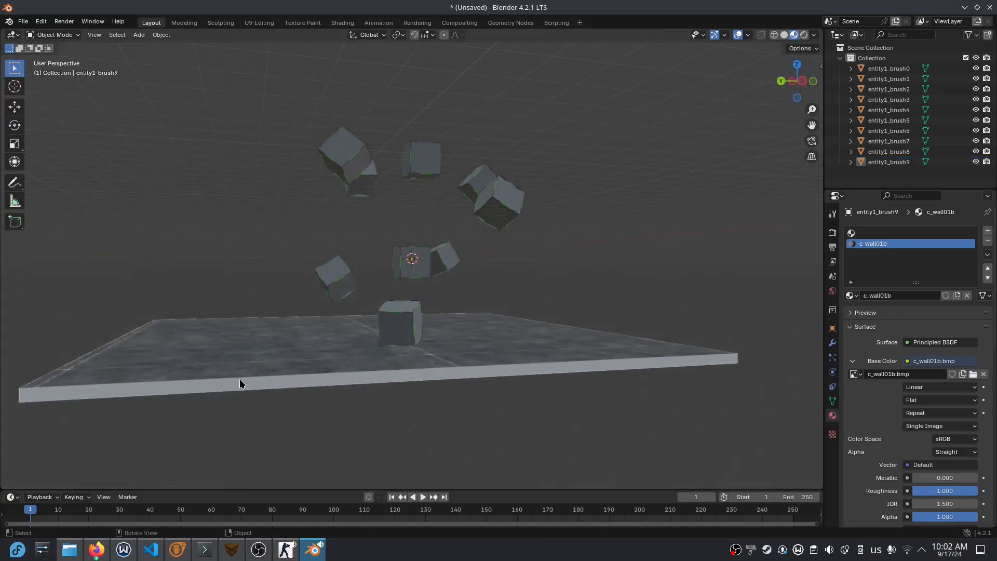
left_click(240, 556)
right_click_drag(589, 405, 476, 290)
key("alt+Tab")
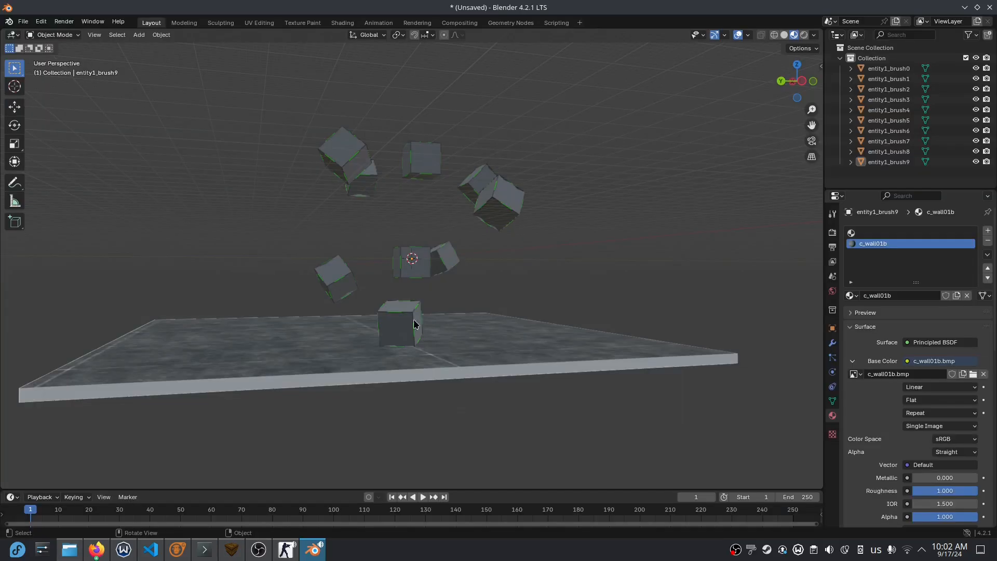
Step: Delete the floor slab's bottom face in Edit Mode with face selection
middle_click_drag(393, 346, 332, 352)
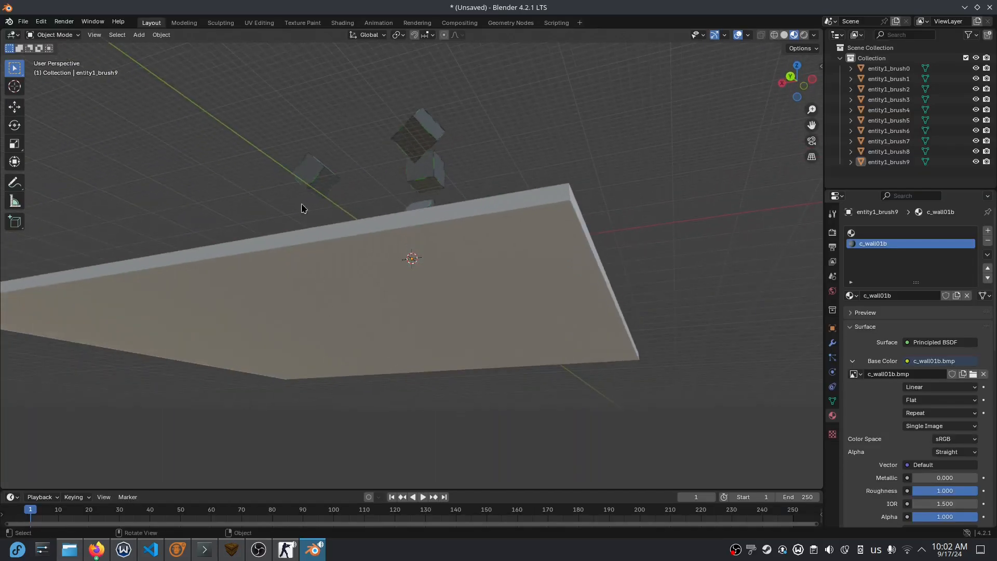
left_click(71, 36)
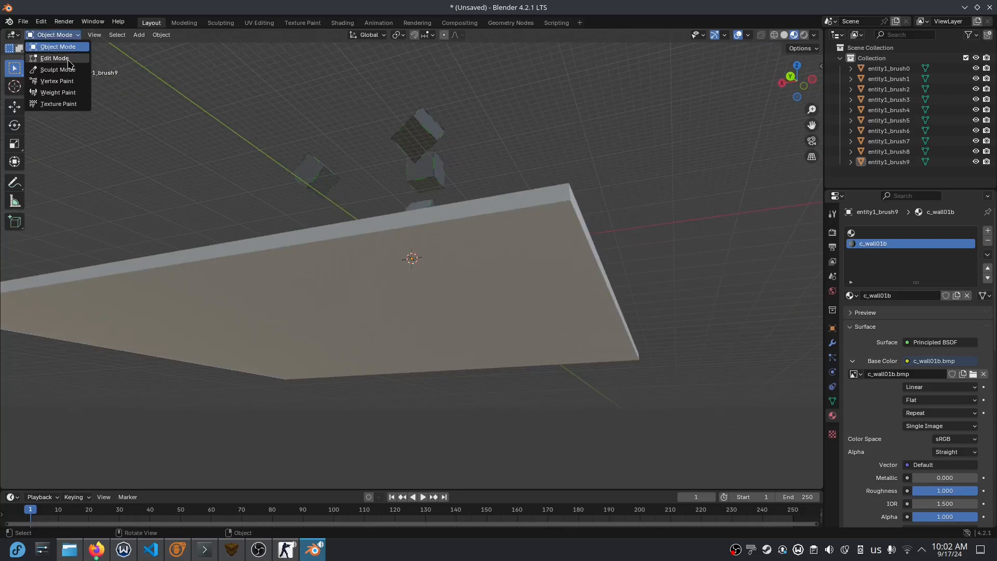
left_click(68, 59)
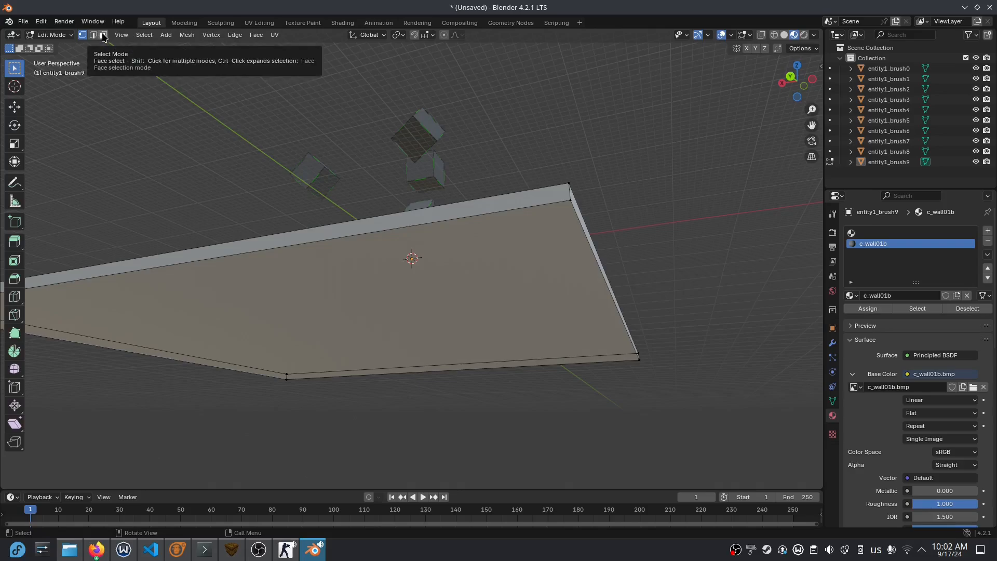
left_click(104, 36)
left_click(334, 268)
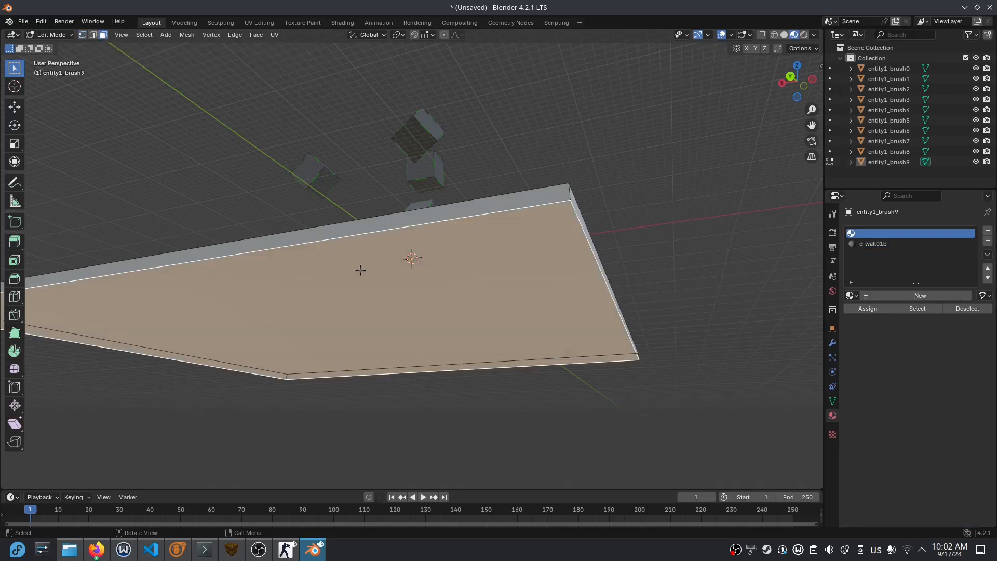
key("x")
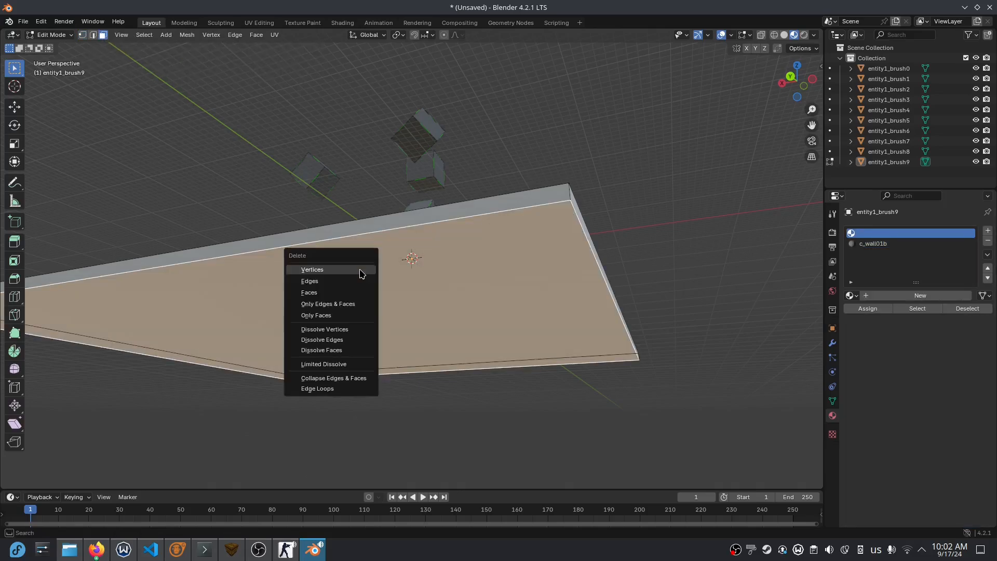
left_click(358, 292)
Step: Delete two adjoining side faces of the floor slab
middle_click_drag(358, 289, 504, 256)
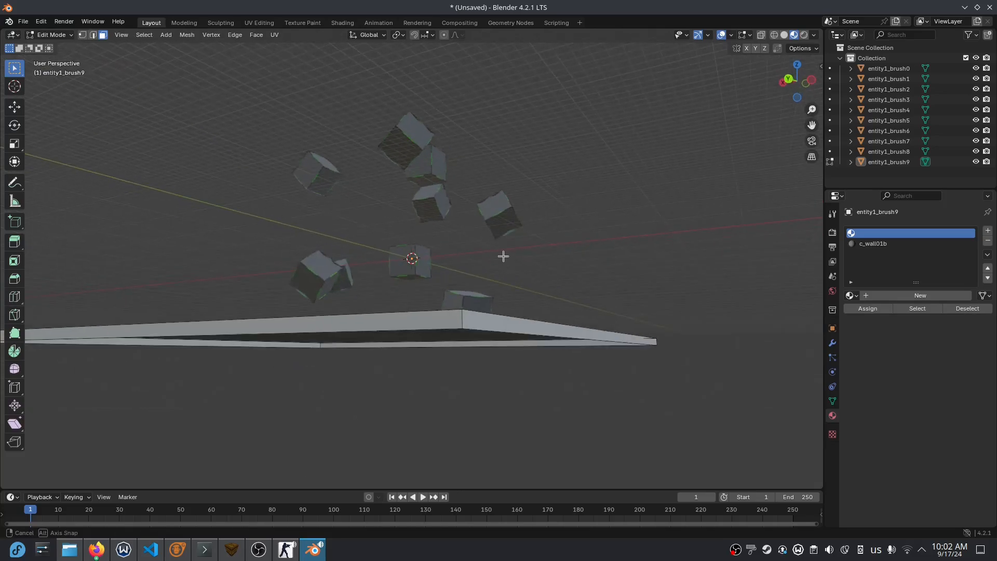
left_click(483, 323)
key("x")
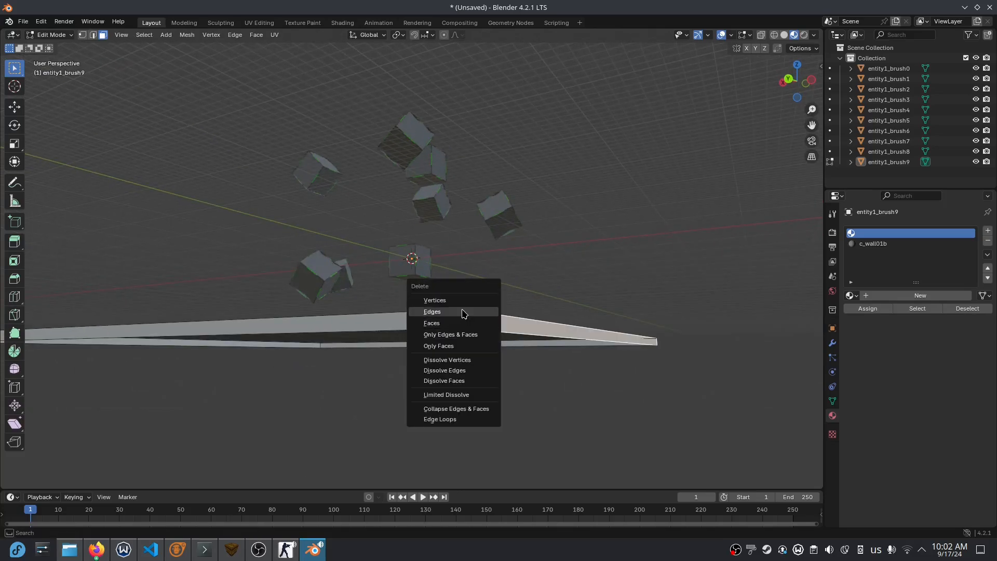
left_click(453, 323)
left_click(444, 337)
key("x")
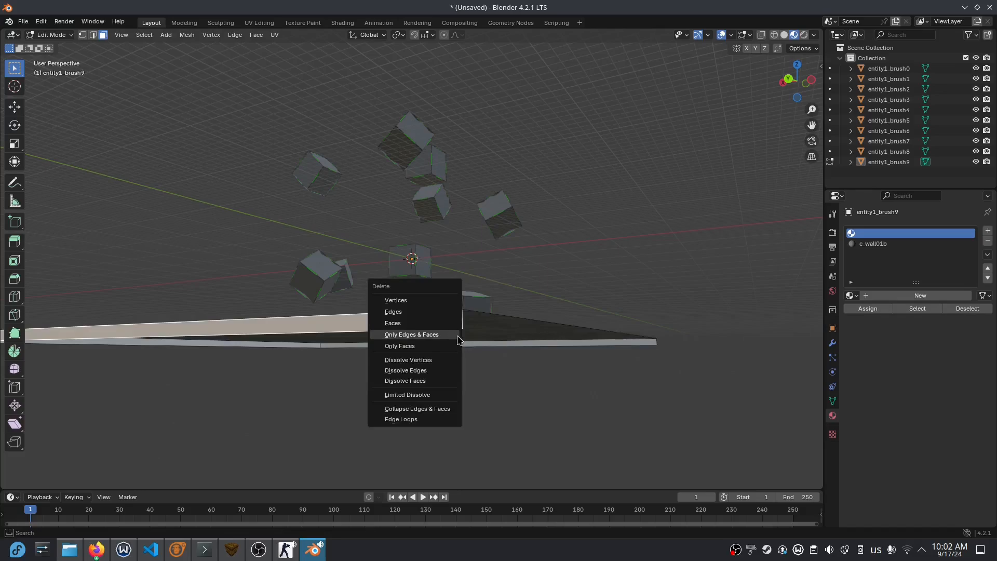
left_click(424, 323)
Step: Delete the floor slab's remaining two side faces and return to Object Mode
middle_click_drag(423, 318, 376, 329)
left_click(377, 329)
key("x")
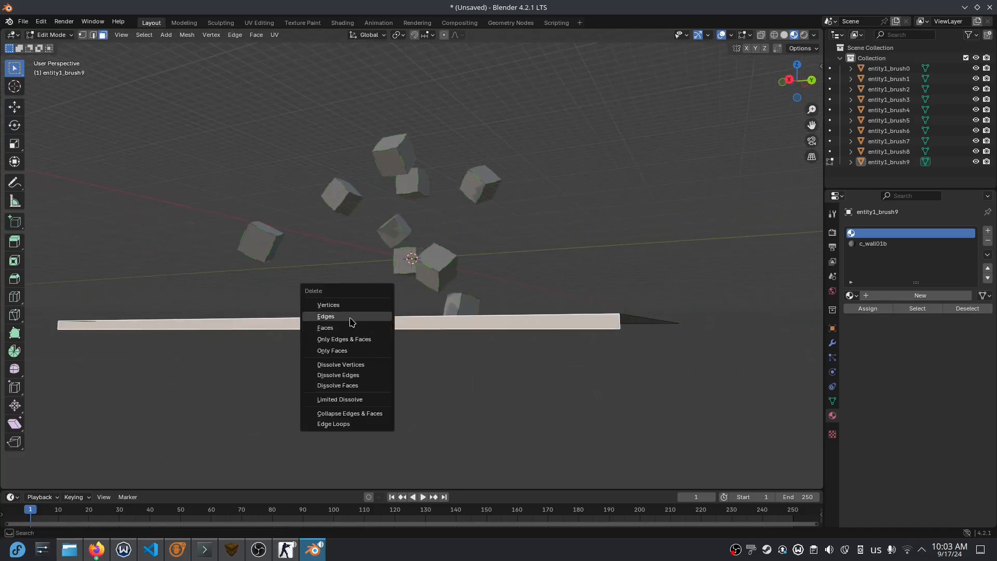
left_click(351, 326)
middle_click_drag(270, 352, 294, 363)
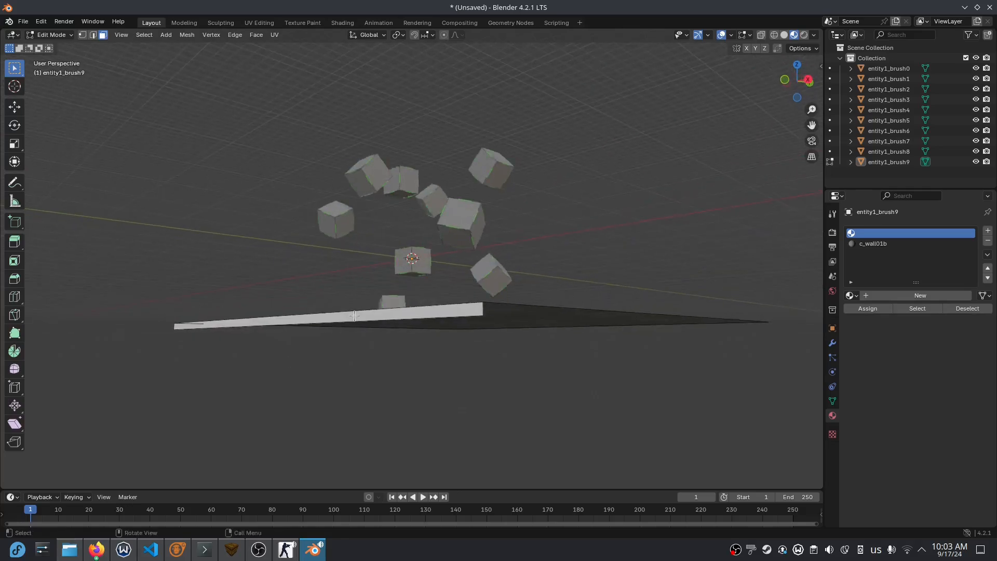
left_click(385, 327)
key("x")
left_click(343, 305)
middle_click_drag(336, 312, 384, 334)
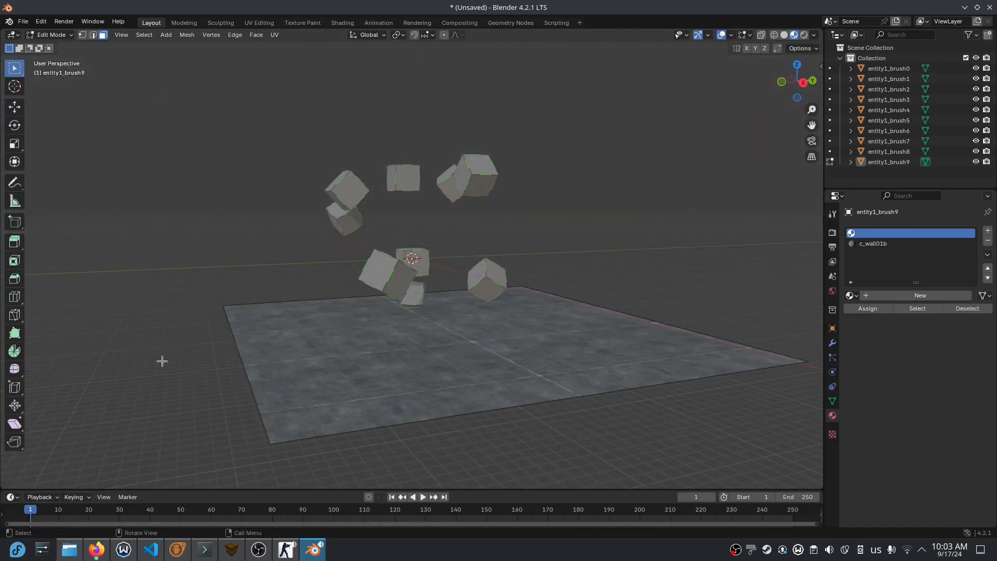
key("Tab")
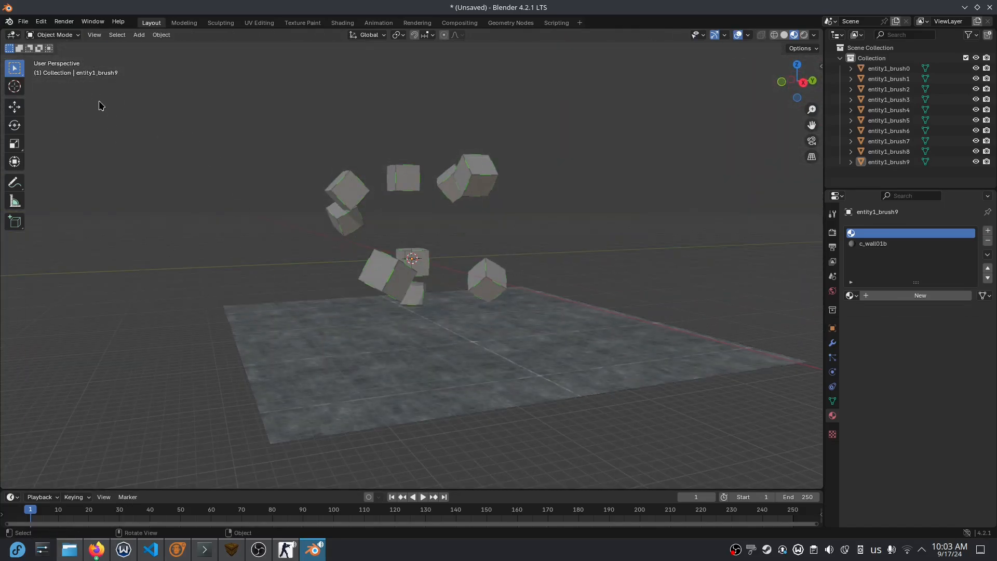
Step: Try Camera backface culling on the floor's c_wall01b material, view the floor from below, and turn the culling off again
left_click(333, 339)
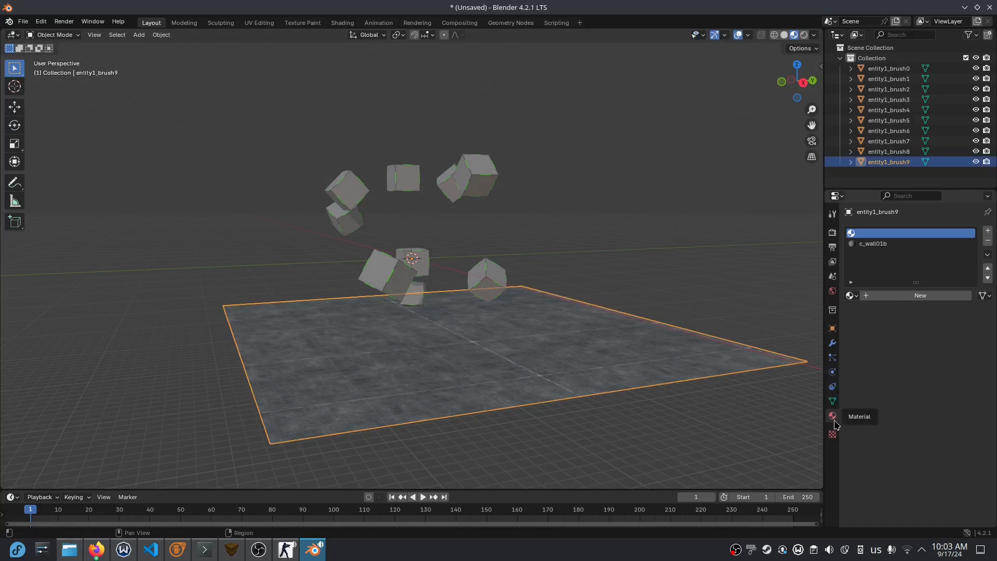
left_click(881, 245)
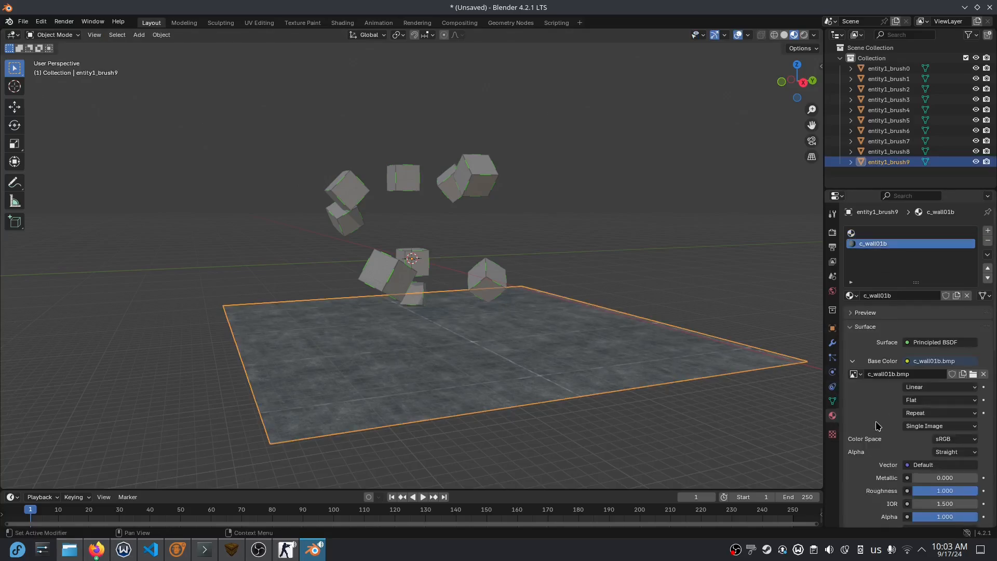
scroll(877, 425, "down", 12)
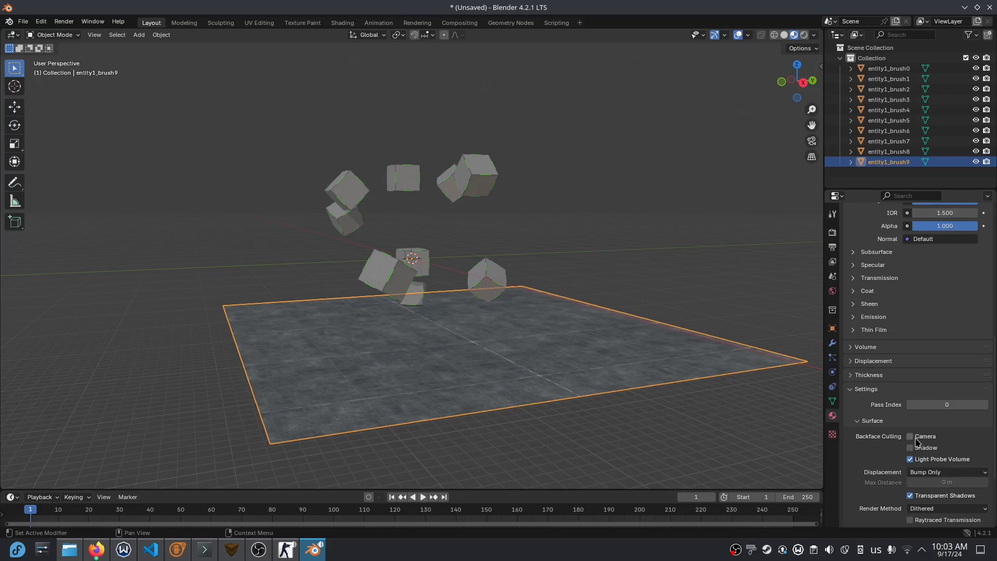
left_click(913, 439)
middle_click_drag(545, 429, 476, 309)
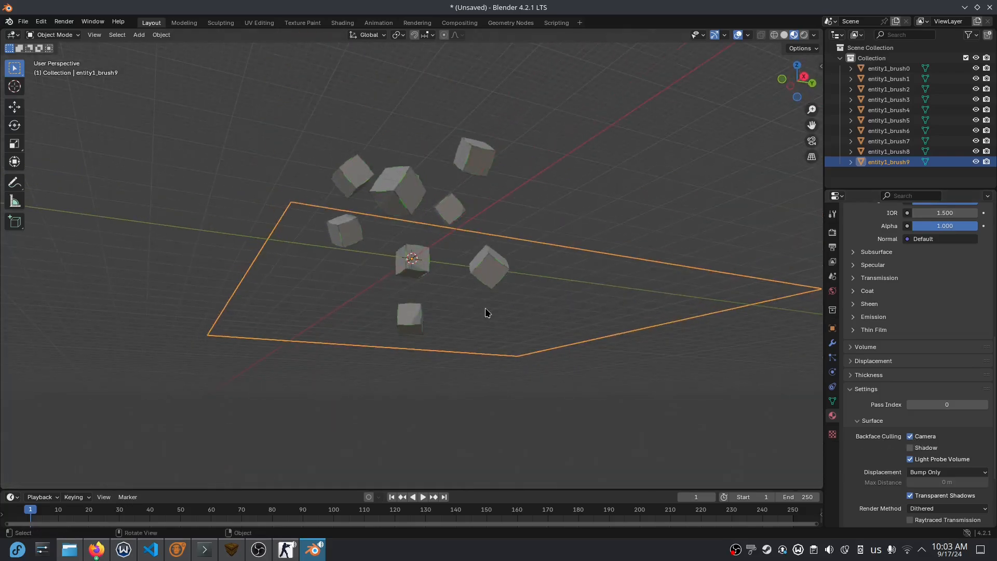
left_click(909, 436)
middle_click_drag(570, 334, 575, 353)
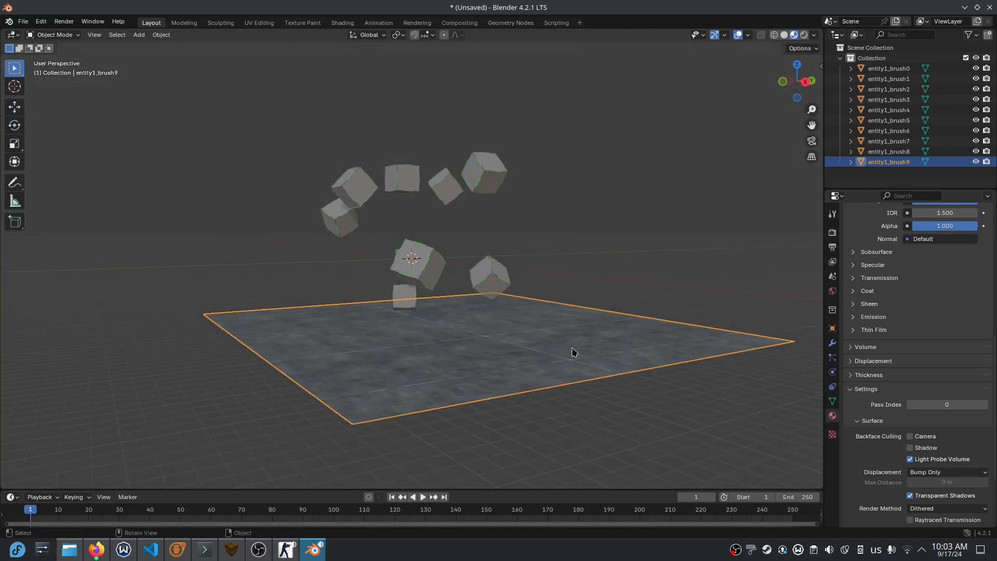
middle_click_drag(553, 270, 521, 327)
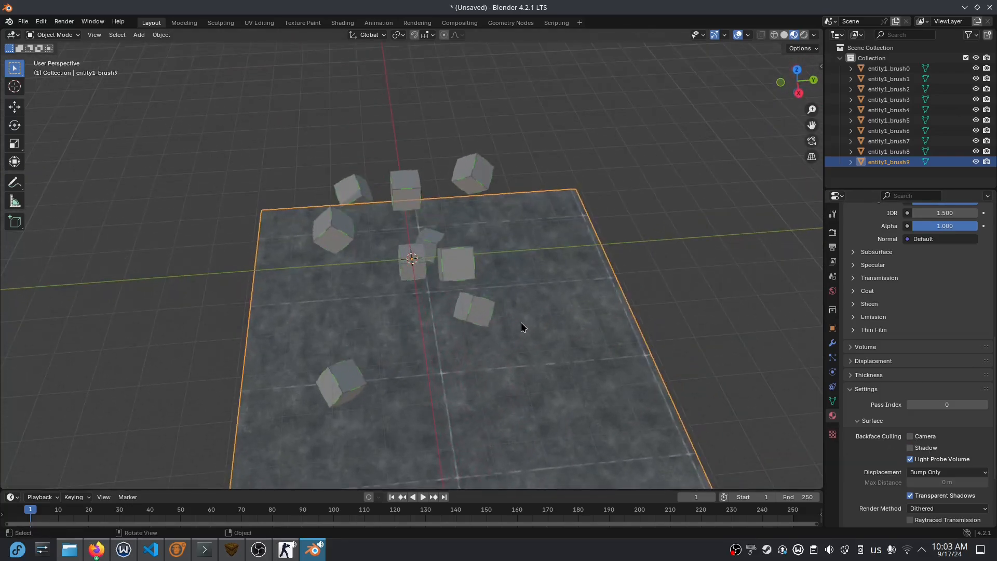
Step: Save the Blender file as scene3.blend in the light_bake folder
left_click(618, 195)
scroll(594, 341, "down", 4)
key("ctrl+s")
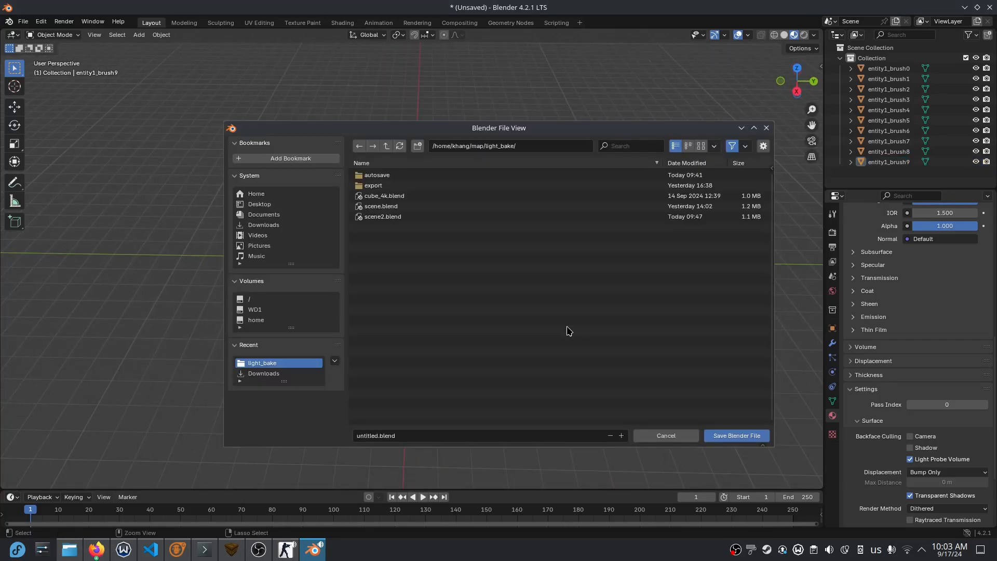
left_click(371, 436)
key("BackSpace")
key("BackSpace")
key("BackSpace")
key("BackSpace")
key("Delete")
key("Delete")
key("Delete")
key("Delete")
type("scene3")
left_click(729, 437)
Step: Compare the floor and cubes in the TrenchBroom map with the cleaned-up scene in Blender
middle_click_drag(408, 353, 311, 332)
left_click(232, 549)
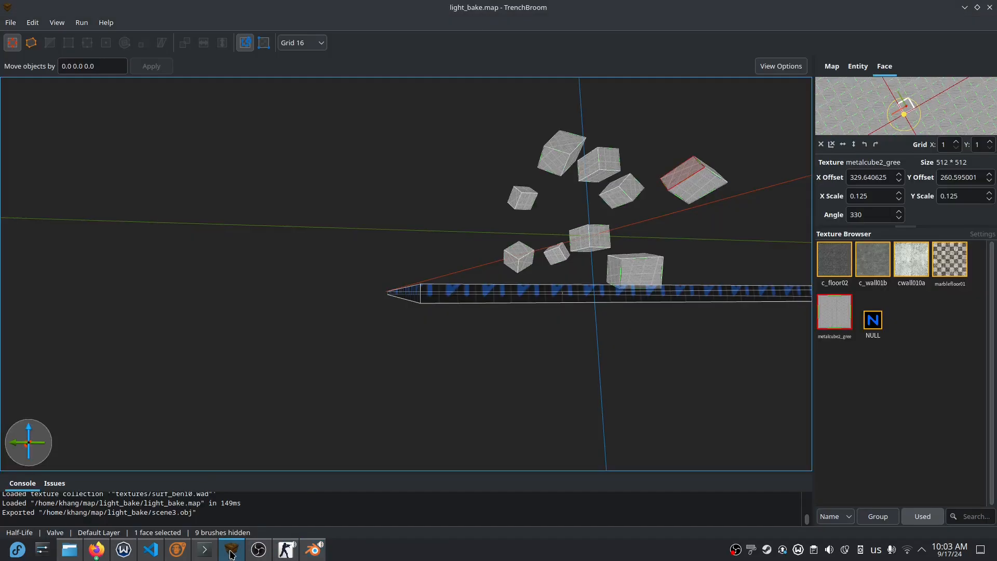
right_click_drag(450, 365, 469, 242)
key("alt+Tab")
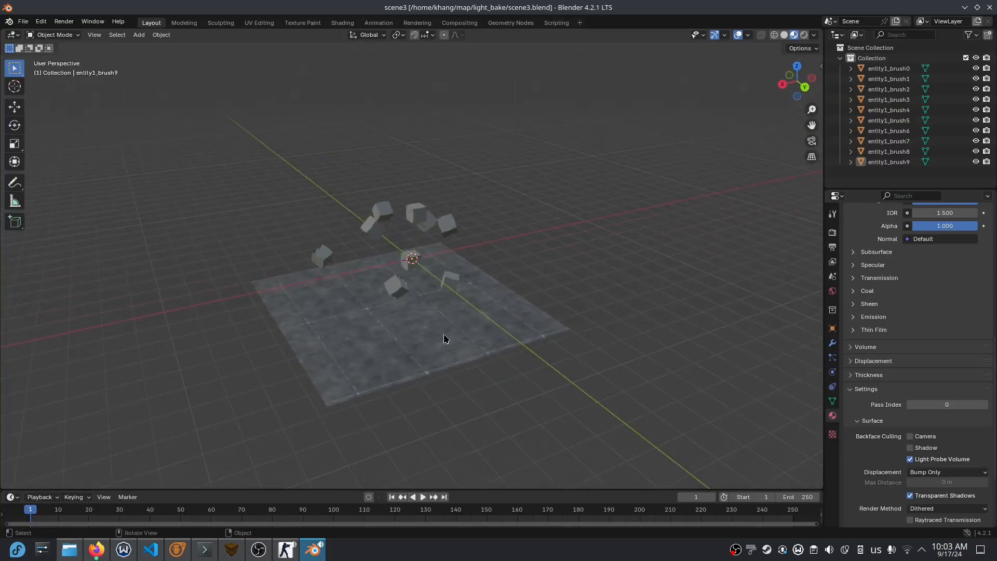
middle_click_drag(343, 332, 432, 338)
middle_click_drag(319, 352, 395, 330)
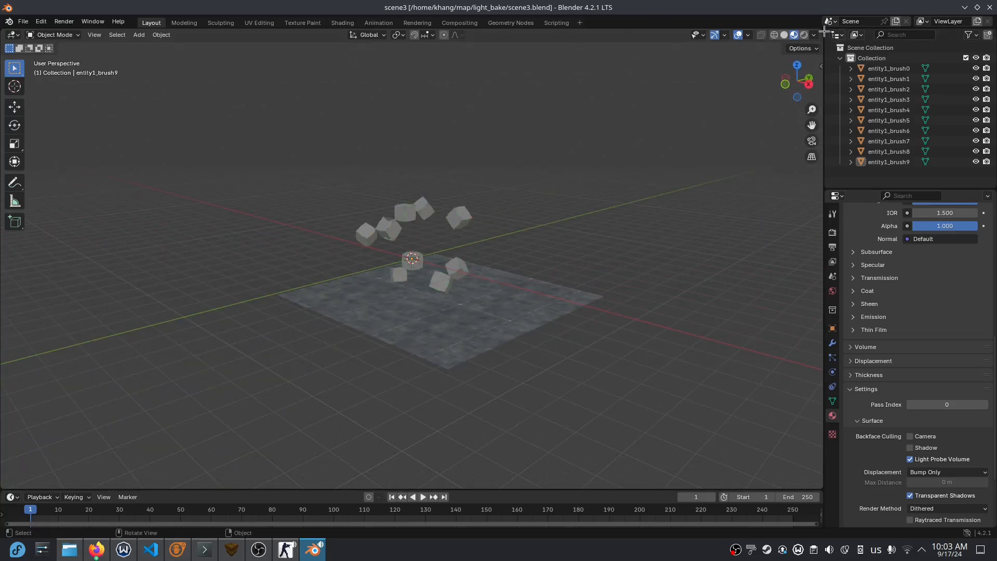
Step: Split the 3D viewport into two side-by-side areas and turn the new area into a UV Editor
left_click_drag(823, 31, 446, 156)
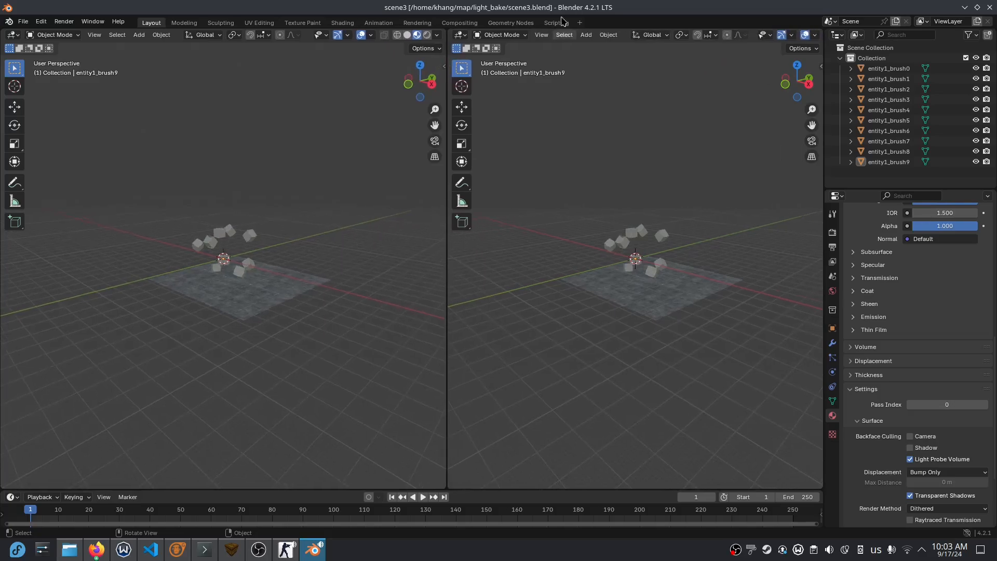
left_click(461, 35)
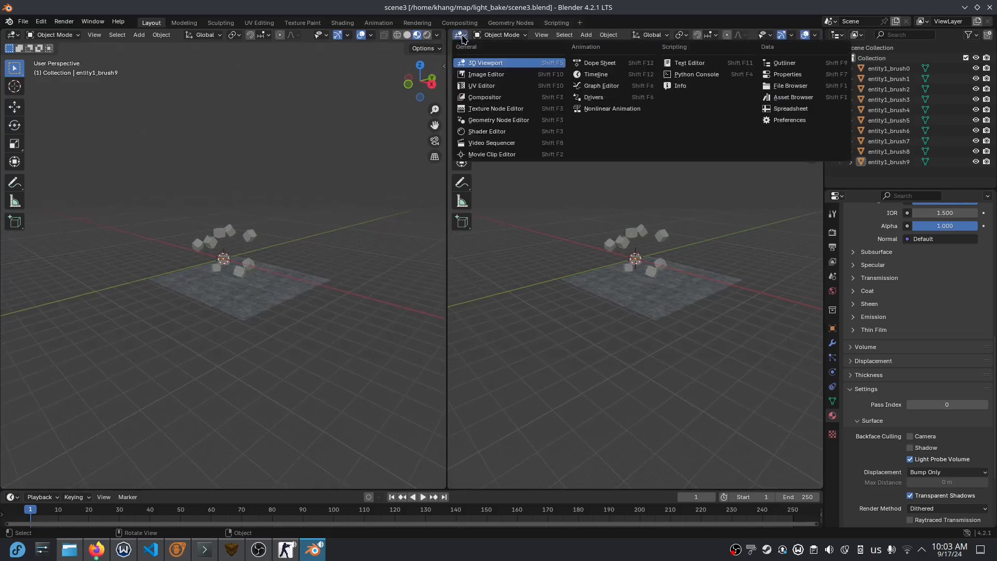
left_click(493, 86)
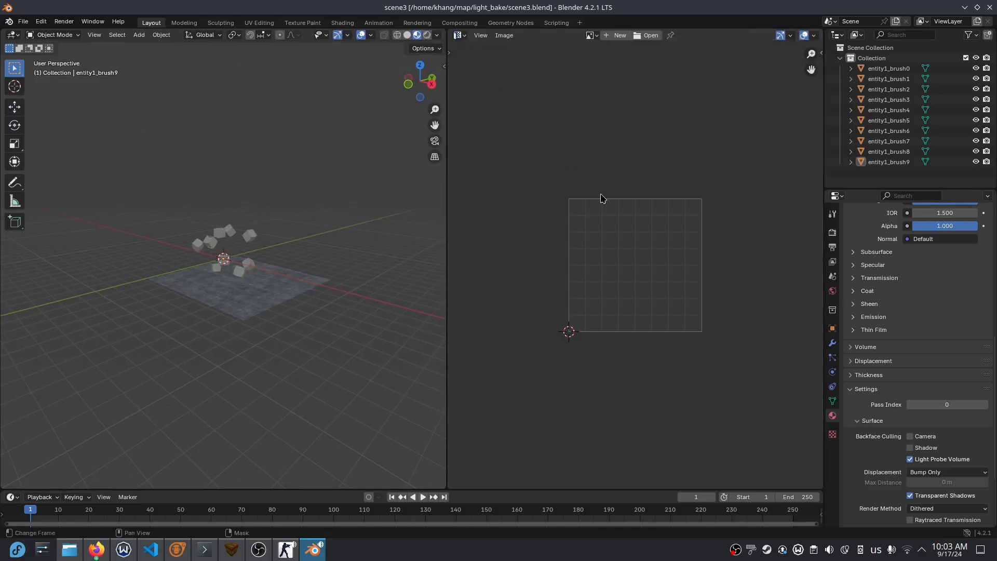
Step: Create a blank 4096 x 4096 px image named bake without an alpha channel
left_click(614, 35)
type("bake")
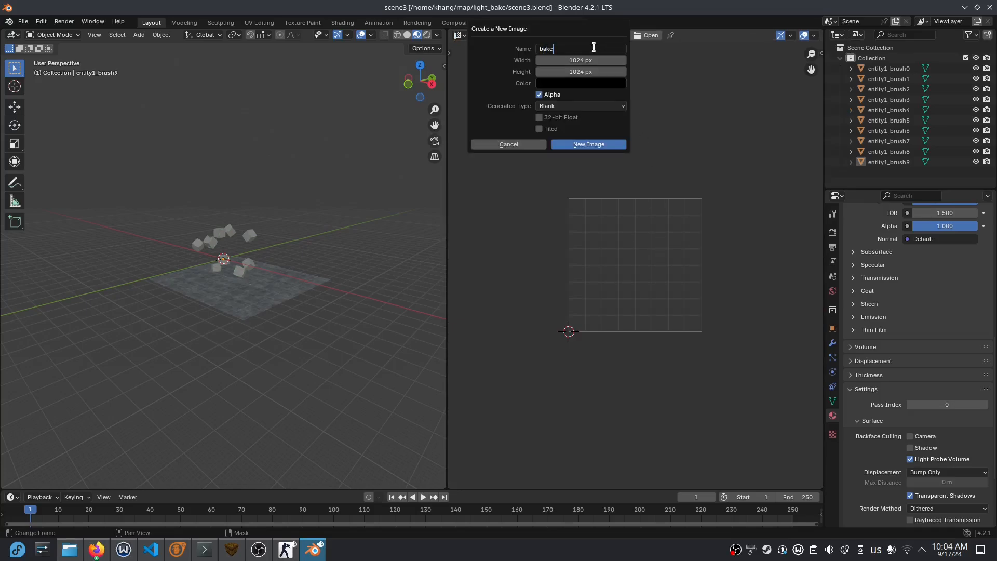
left_click(585, 61)
type("4096")
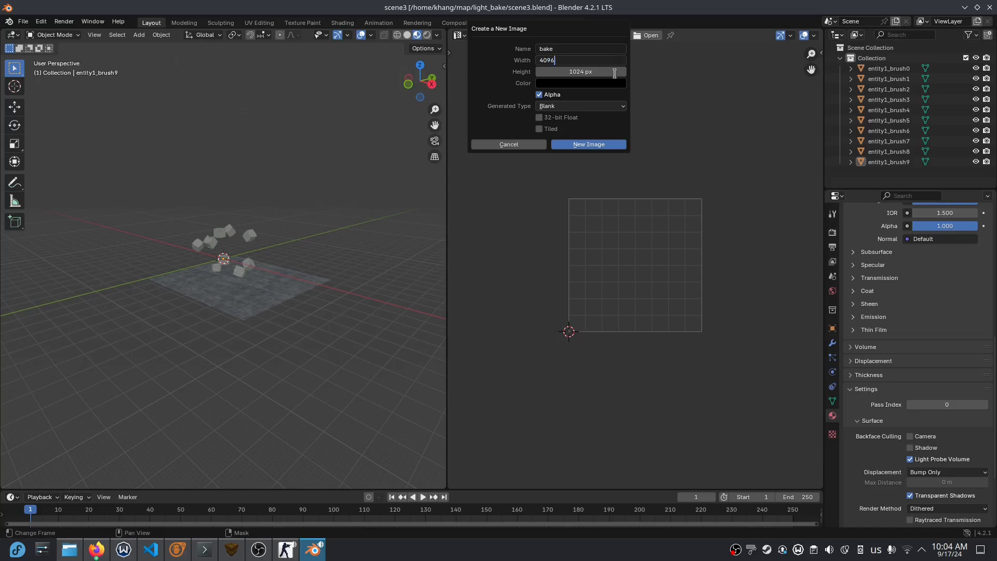
key("Return")
left_click(608, 71)
type("4096")
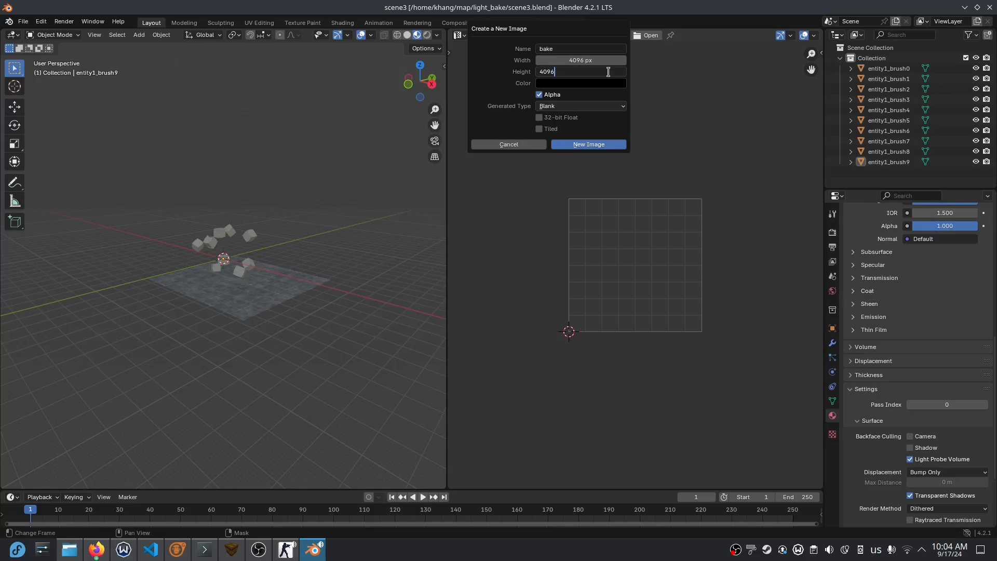
key("Return")
left_click(540, 95)
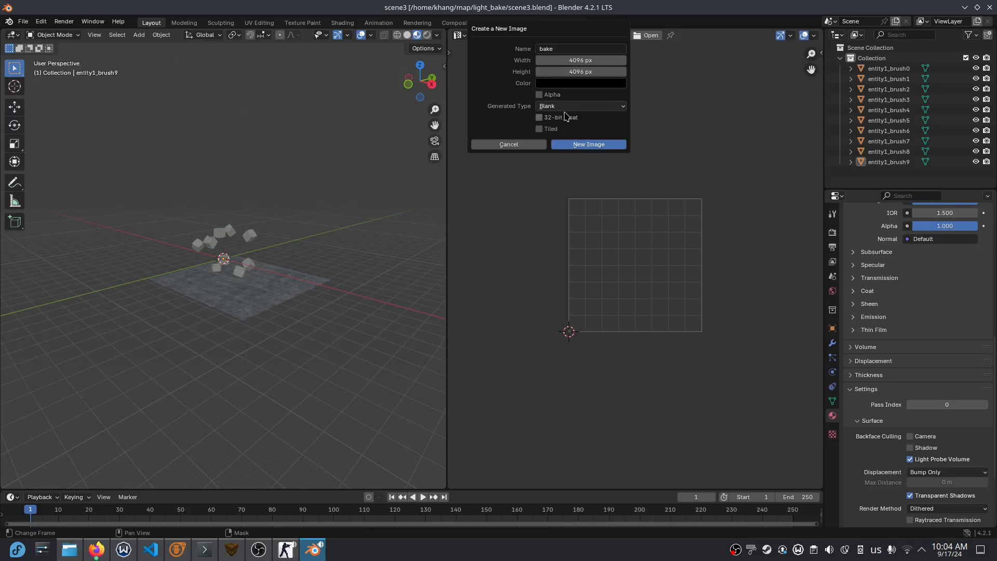
left_click(592, 145)
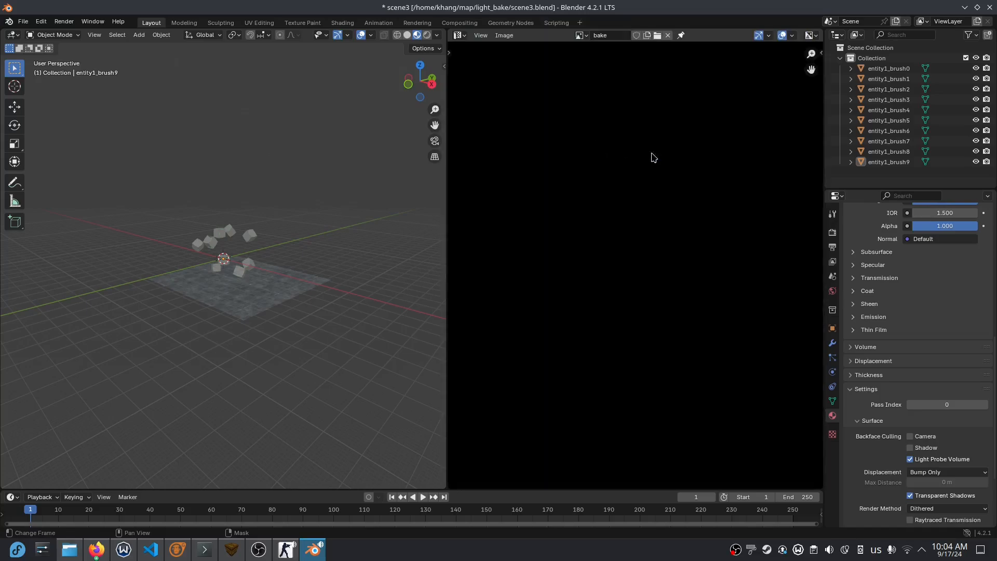
scroll(637, 231, "down", 8)
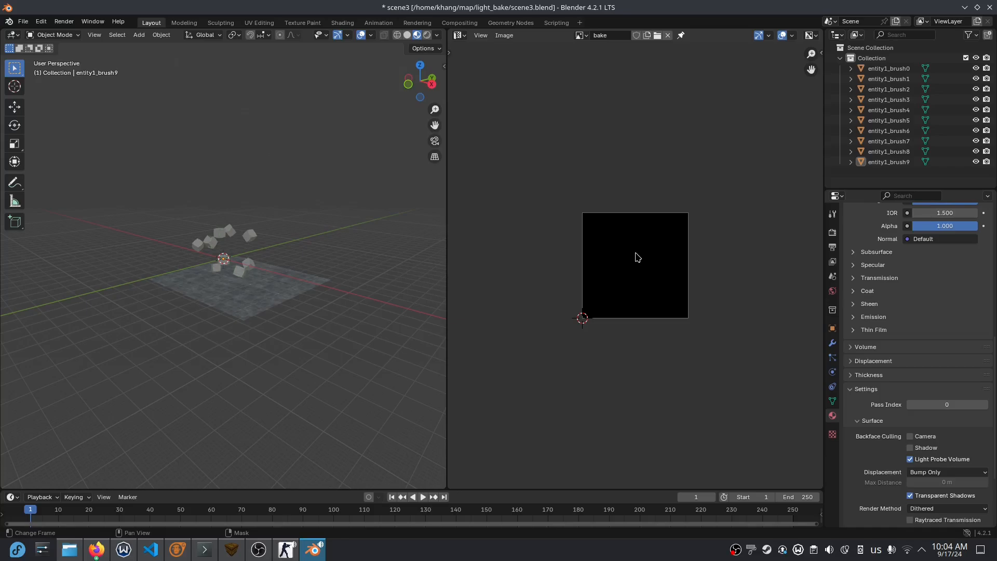
scroll(638, 256, "up", 3)
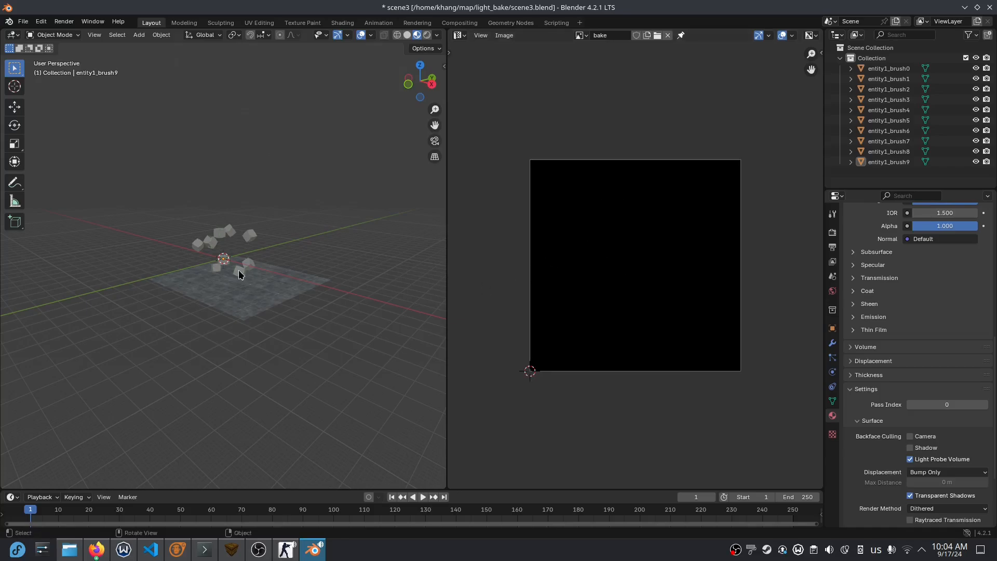
Step: Save the Blender file after viewing the floor and cubes from closer above
scroll(202, 256, "up", 4)
middle_click_drag(202, 256, 231, 256)
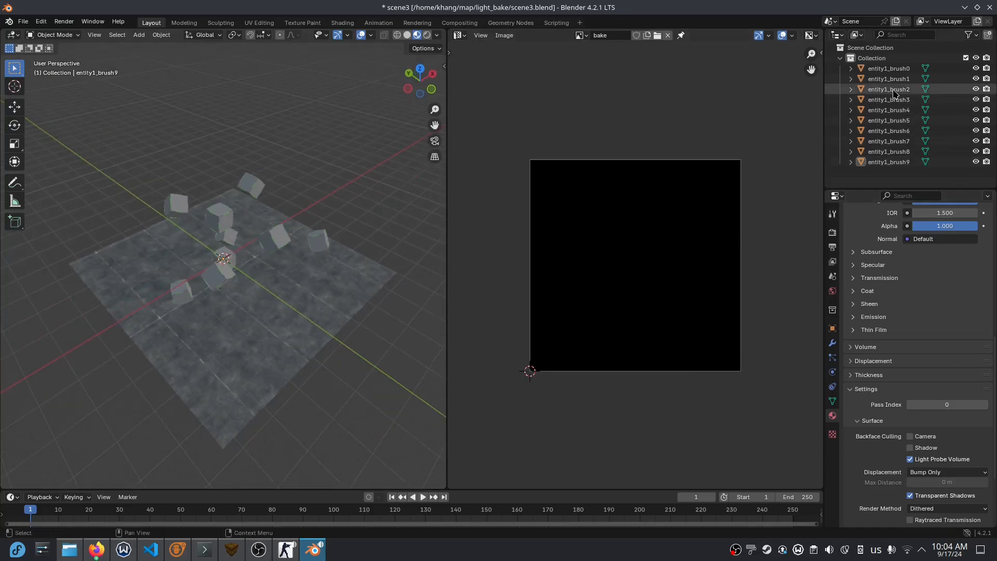
key("ctrl+s")
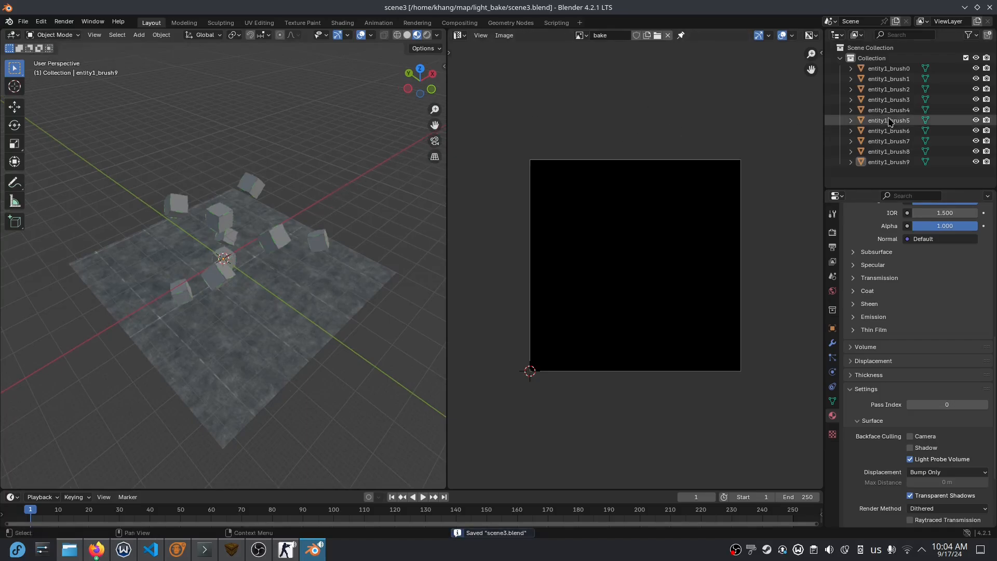
Step: Add a second UV map to entity1_brush0, entity1_brush1 and entity1_brush2
left_click(888, 71)
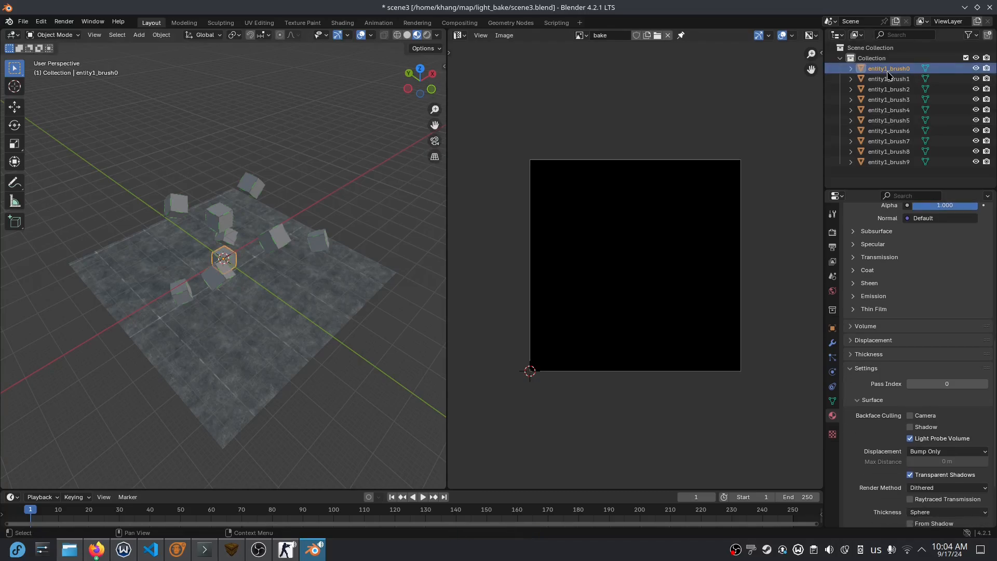
left_click(219, 274)
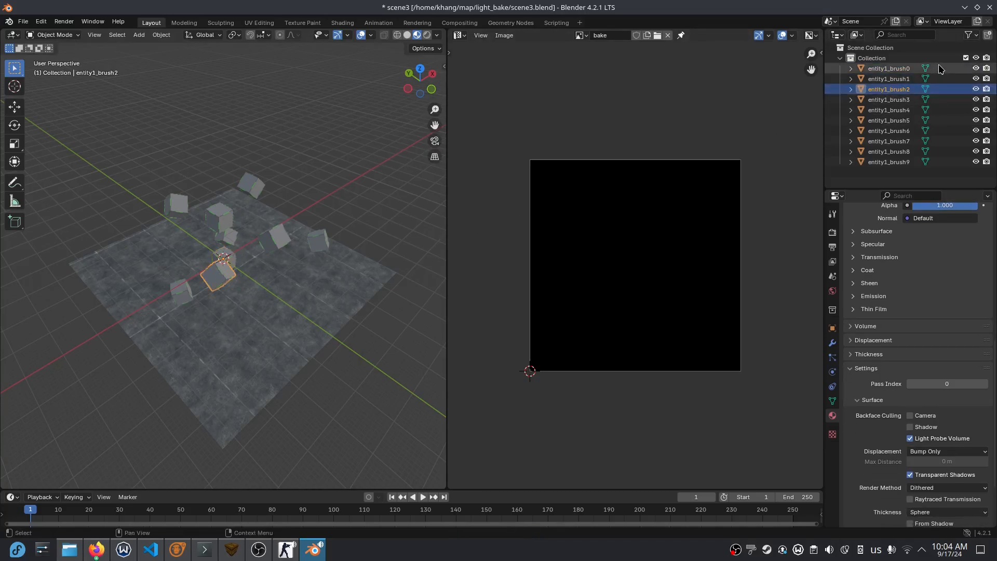
left_click(904, 69)
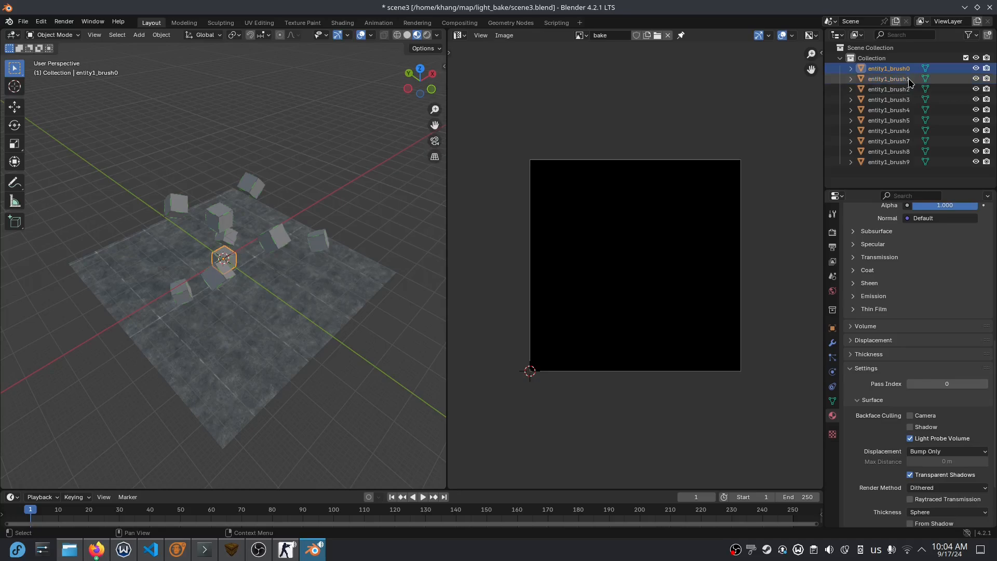
left_click(833, 401)
left_click(852, 389)
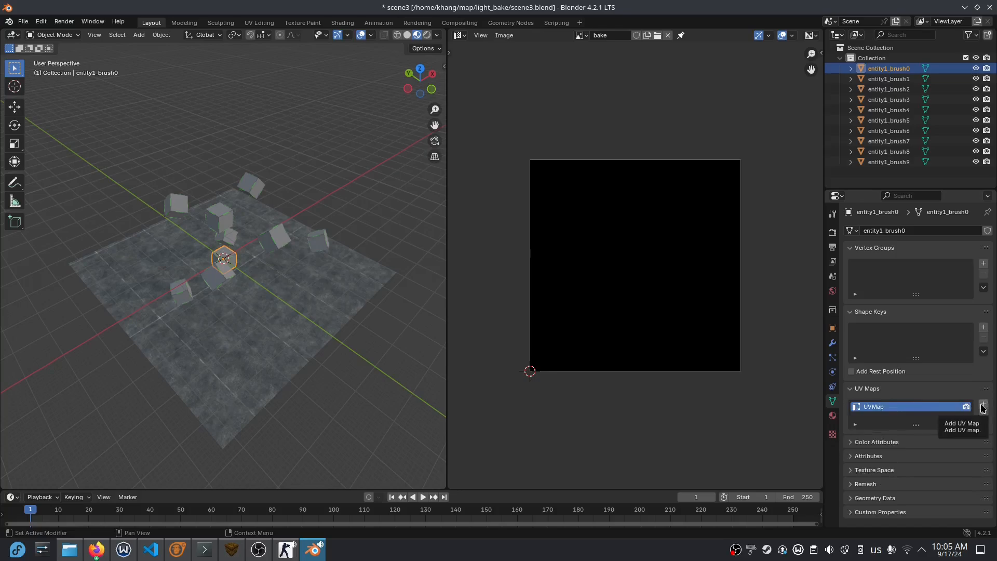
left_click(903, 79)
left_click(982, 406)
left_click(904, 90)
left_click(984, 406)
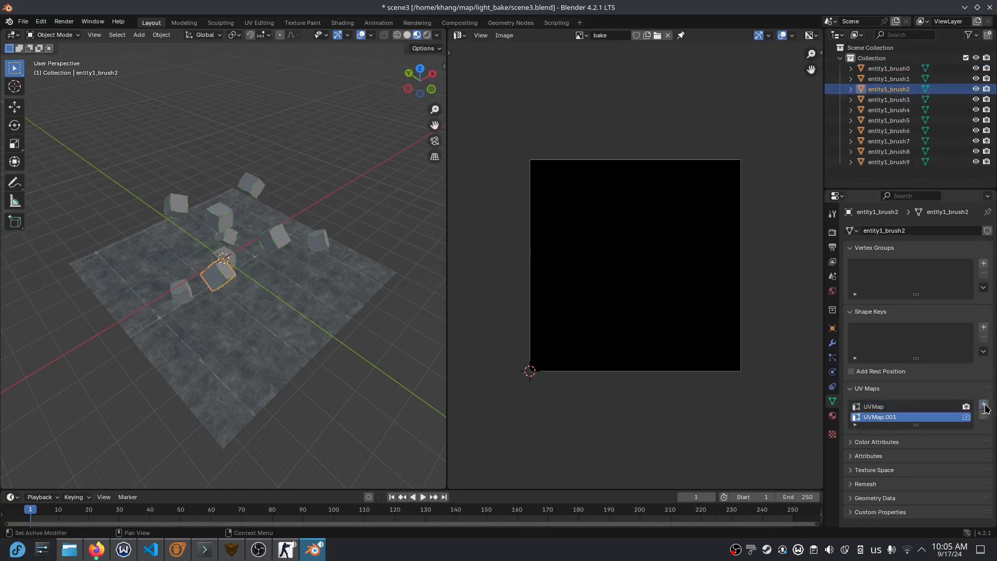
Step: Add a second UV map to each of the objects entity1_brush3 through entity1_brush6
left_click(904, 100)
left_click(984, 405)
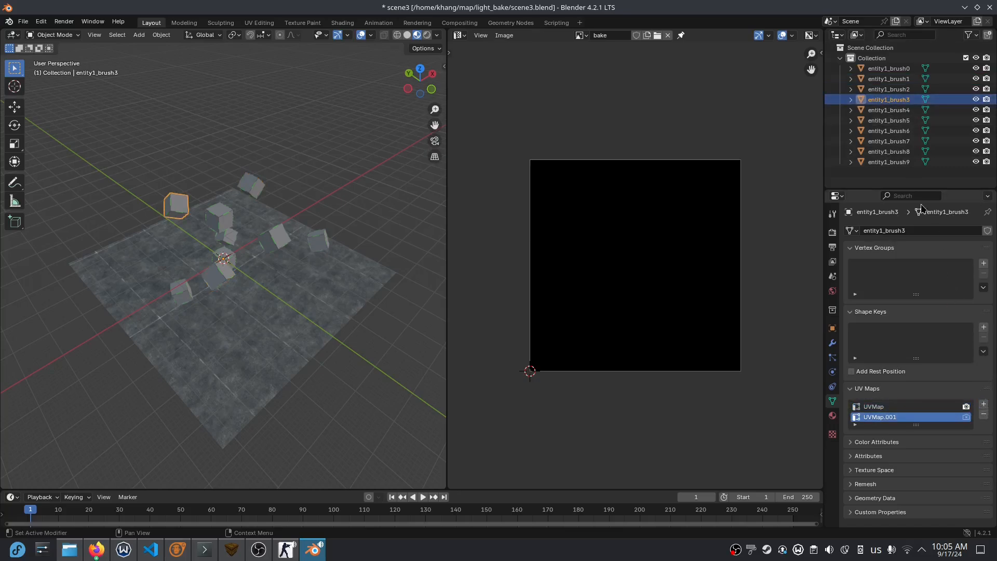
left_click(904, 110)
left_click(983, 405)
left_click(898, 131)
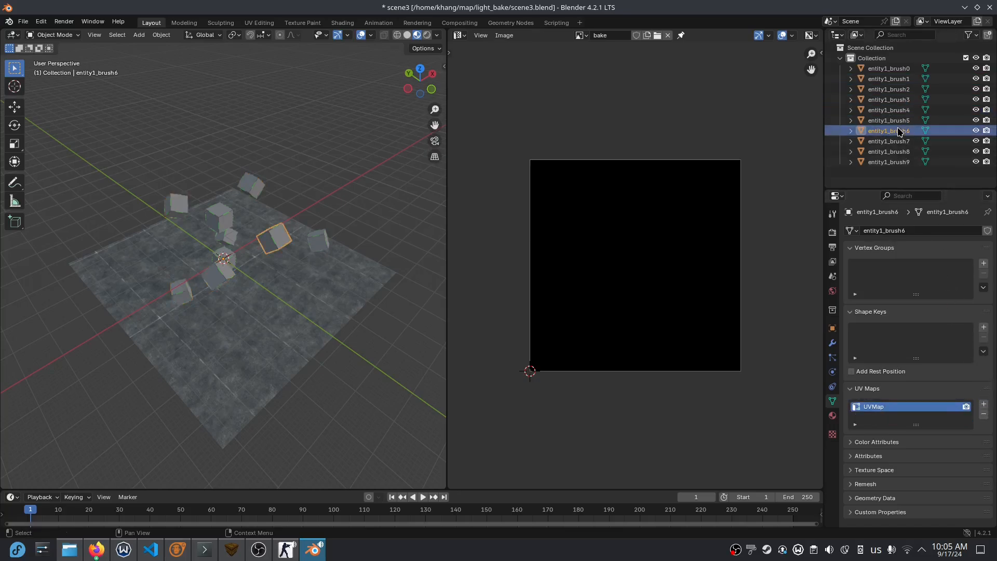
left_click(900, 121)
left_click(984, 404)
left_click(902, 131)
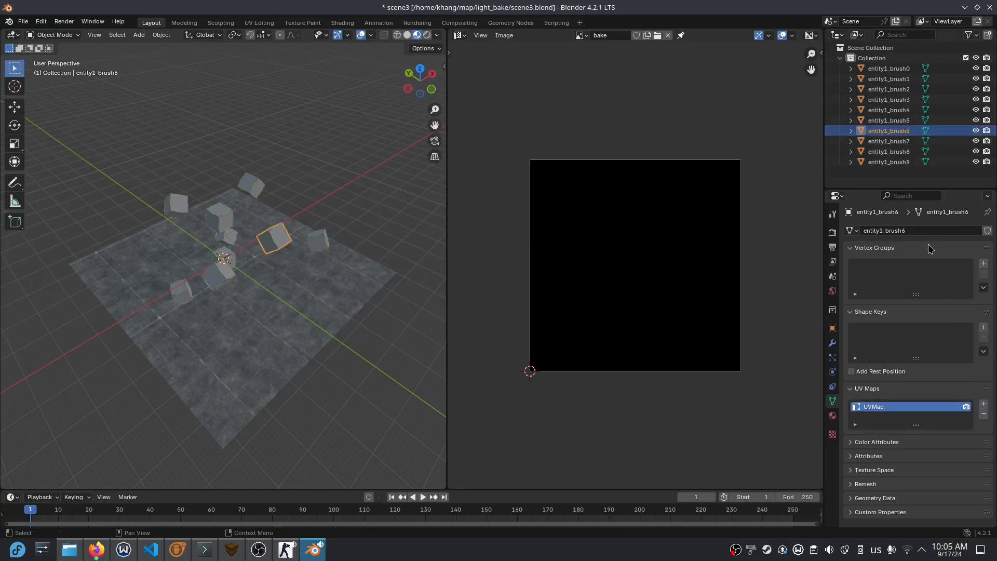
left_click(983, 405)
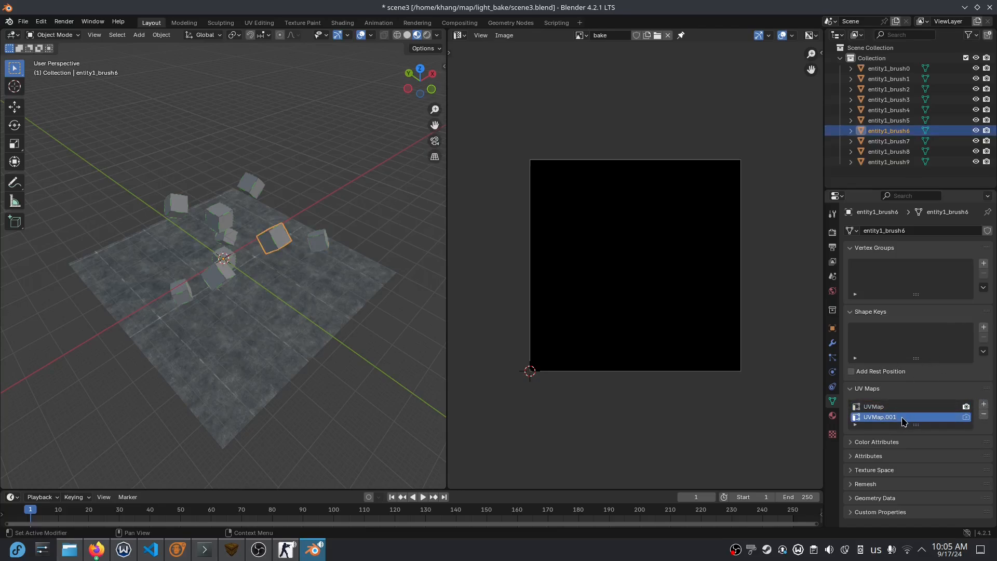
Step: Add a second UV map to entity1_brush7, entity1_brush8 and entity1_brush9
left_click(899, 141)
left_click(983, 405)
left_click(889, 151)
left_click(983, 404)
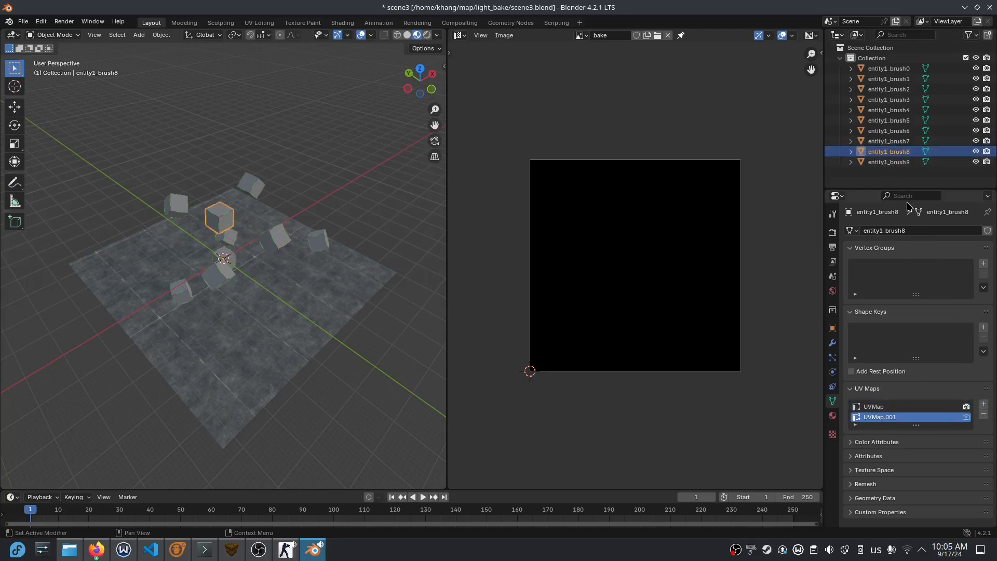
left_click(889, 162)
left_click(984, 404)
Step: Put all brush objects into Edit Mode together and select all their faces and UVs
key("a")
left_click(53, 35)
left_click(55, 54)
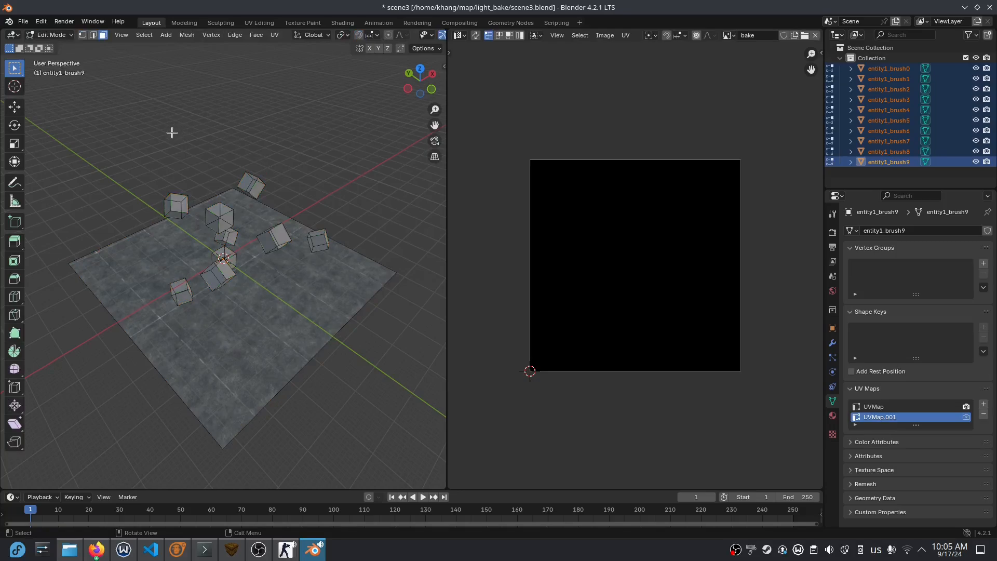
key("a")
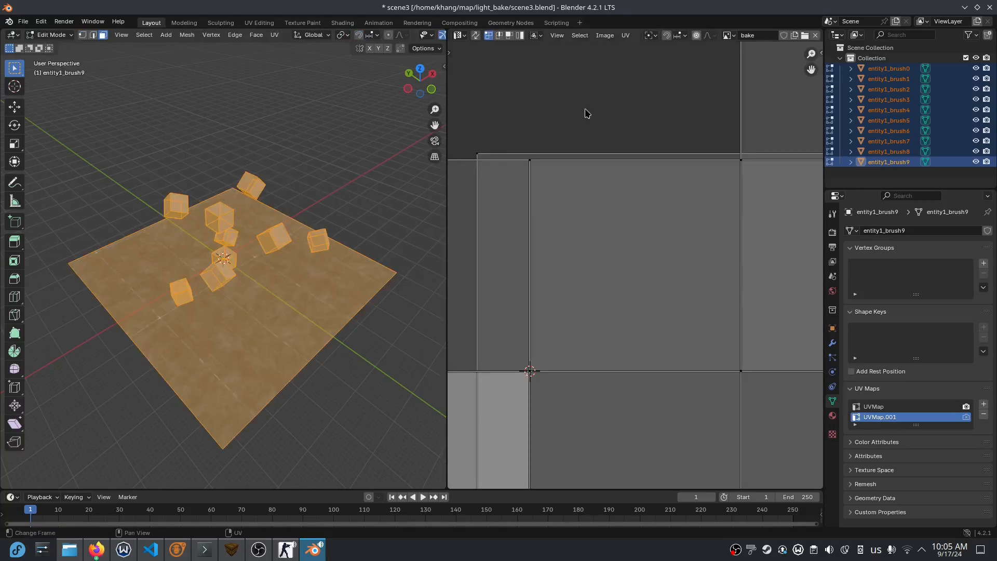
scroll(562, 118, "down", 6)
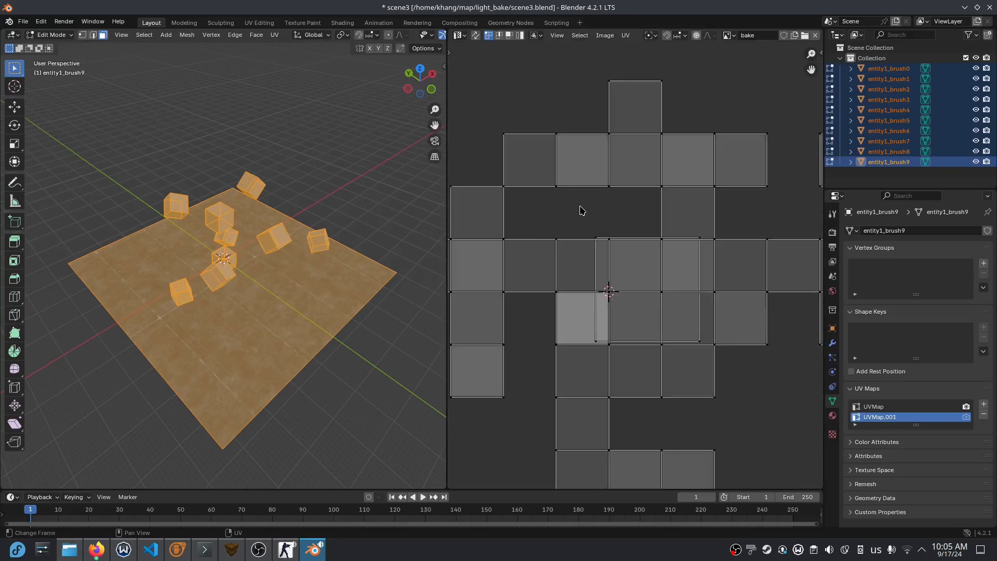
key("a")
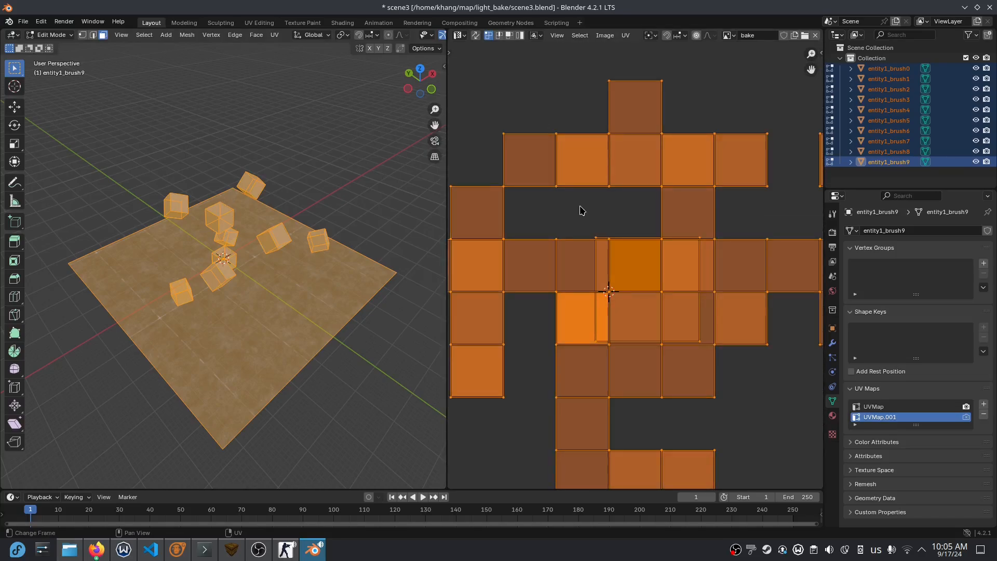
Step: Unwrap the selection with Smart UV Project using an island margin of 0.01, and return to Object Mode
key("u")
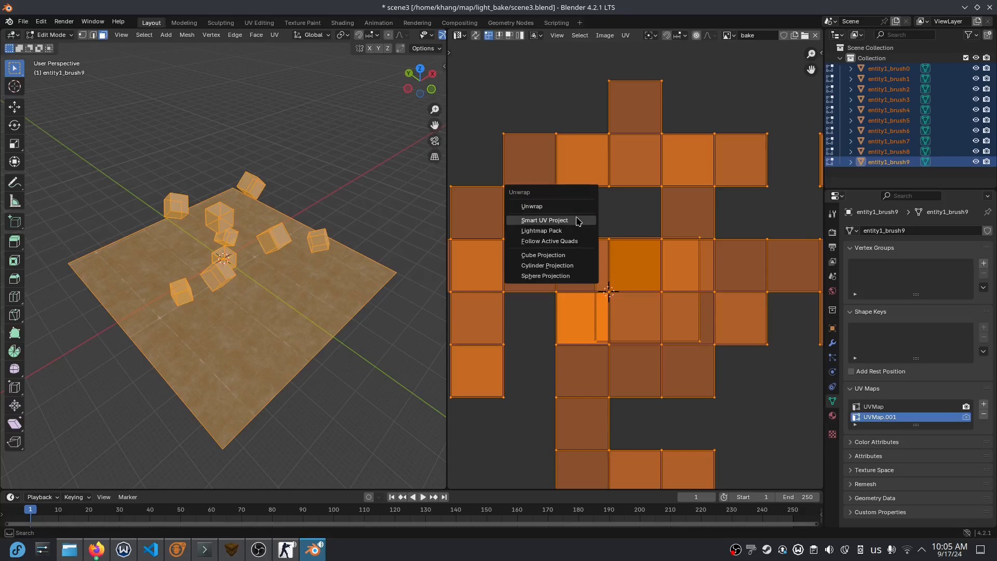
left_click(544, 220)
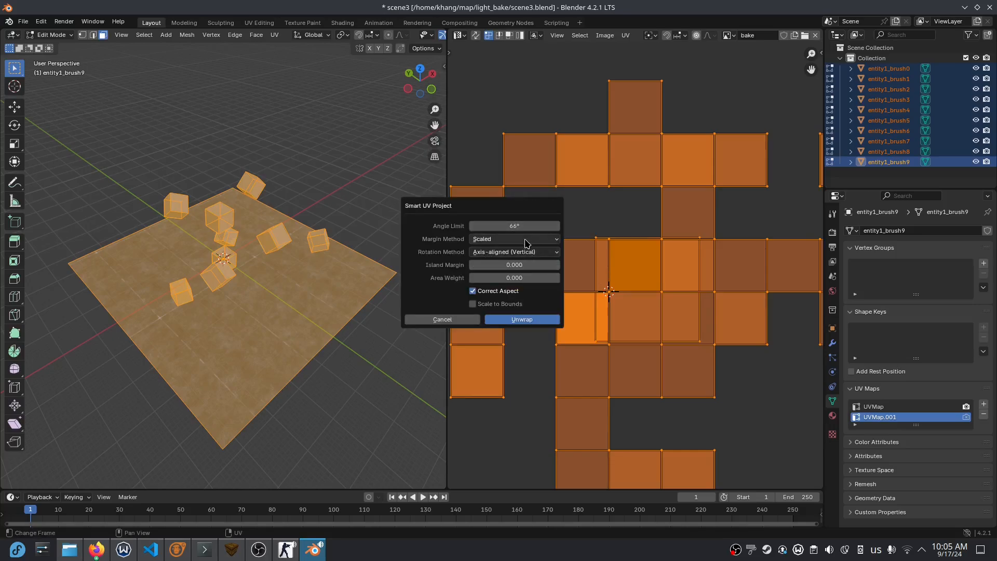
left_click(527, 266)
type("0.0")
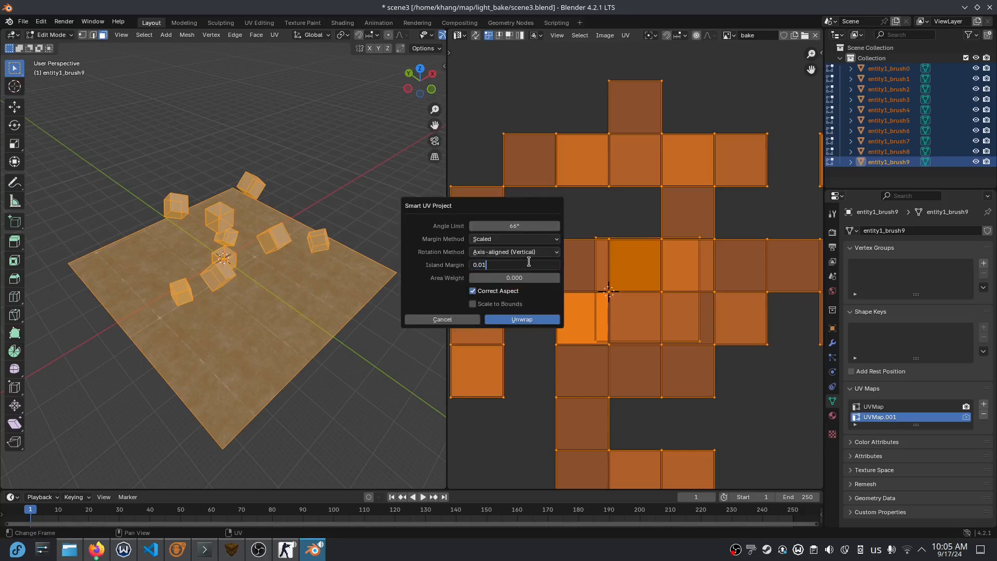
left_click(524, 319)
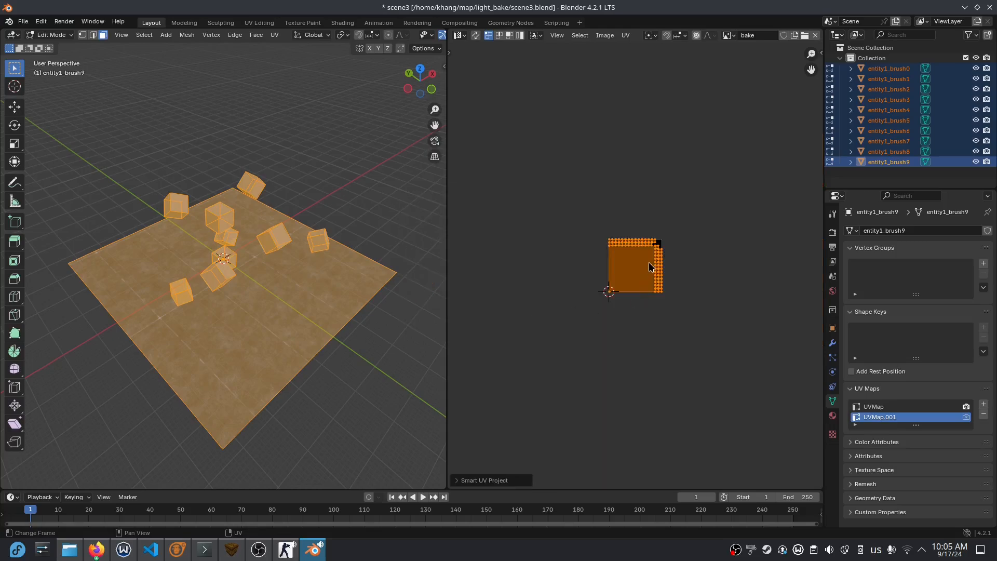
scroll(650, 266, "up", 6)
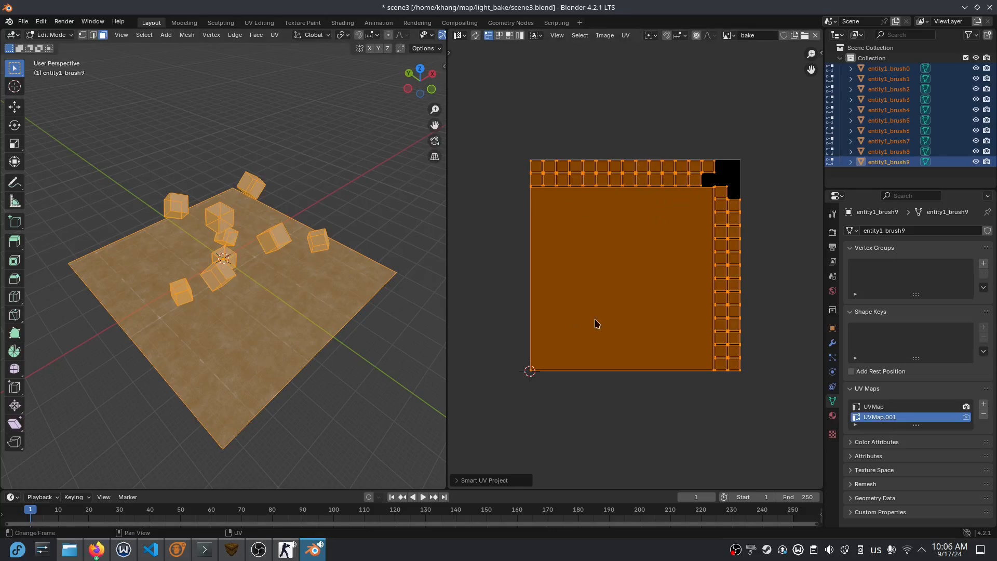
key("Tab")
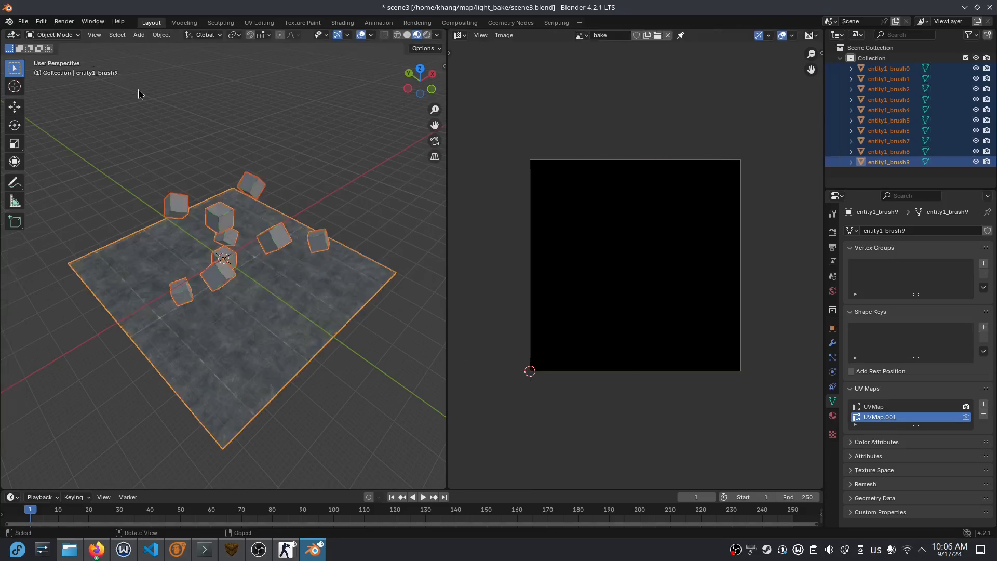
Step: Switch the 3D viewport to Rendered shading, deselect all objects and hide the viewport overlays
left_click(426, 36)
mouse_move(334, 123)
middle_mouse_down()
mouse_move(312, 163)
mouse_move(249, 189)
mouse_move(378, 64)
middle_mouse_up()
left_click(311, 167)
left_click(361, 35)
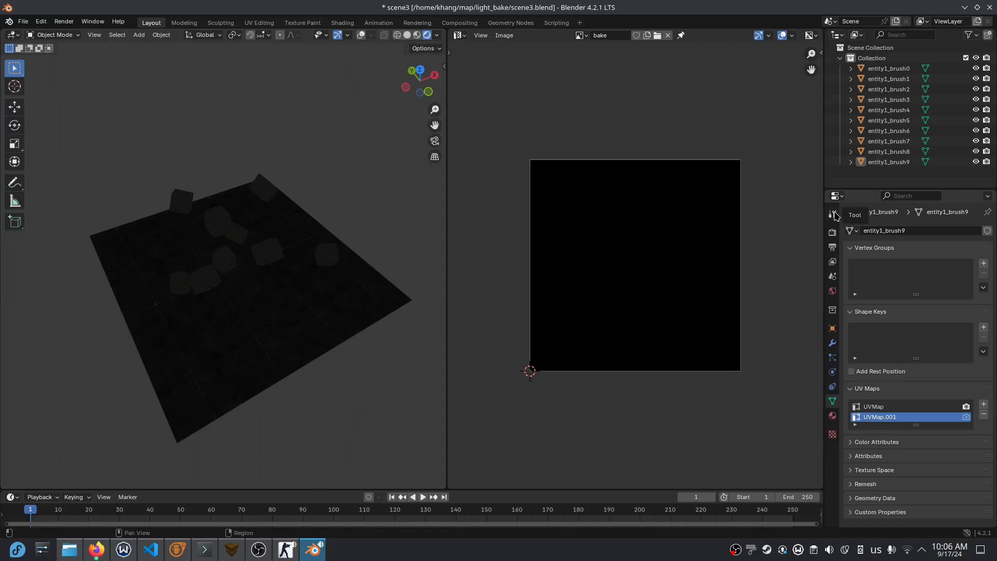
Step: Set the render engine to Cycles and its device to GPU Compute
left_click(832, 232)
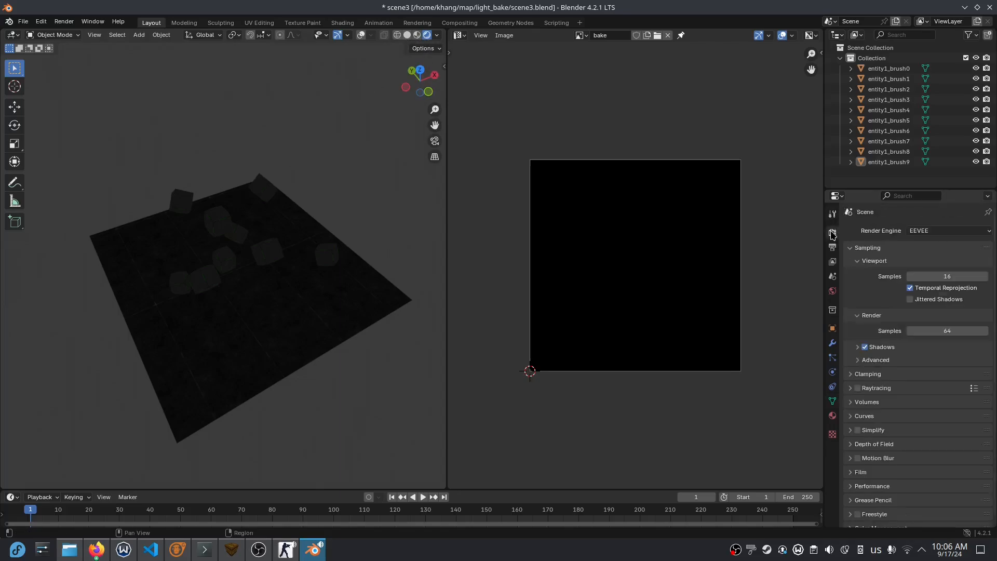
left_click(935, 231)
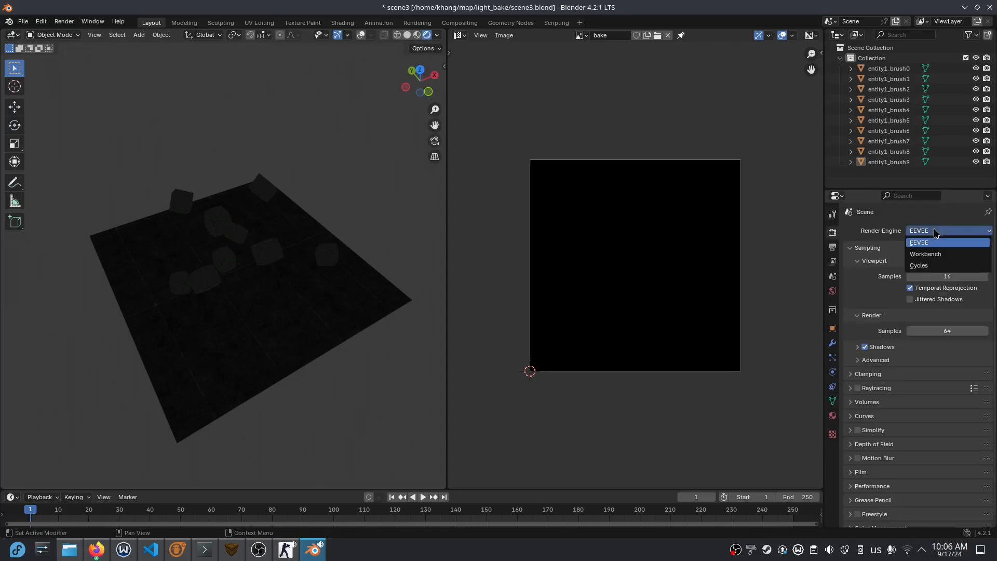
left_click(927, 266)
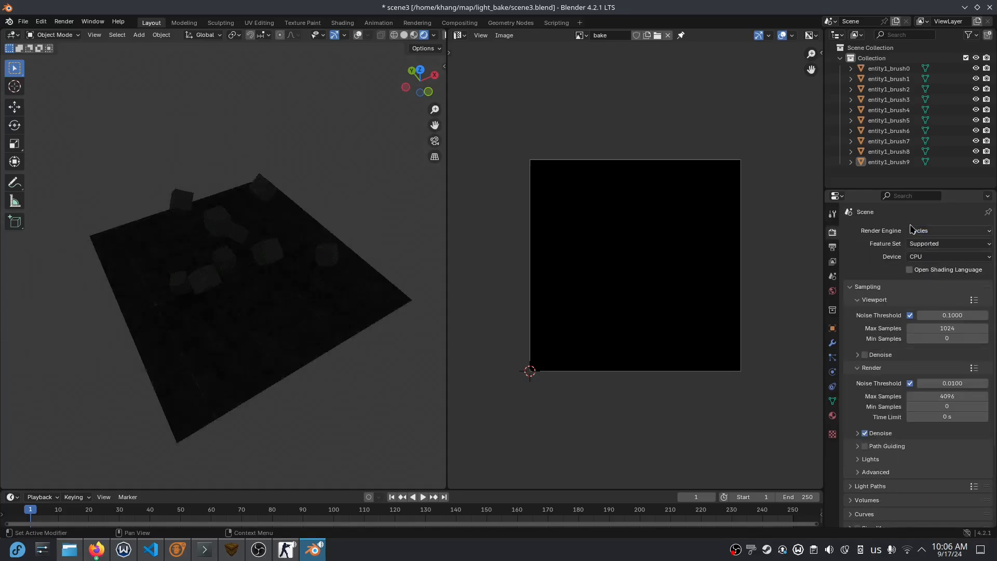
left_click(929, 258)
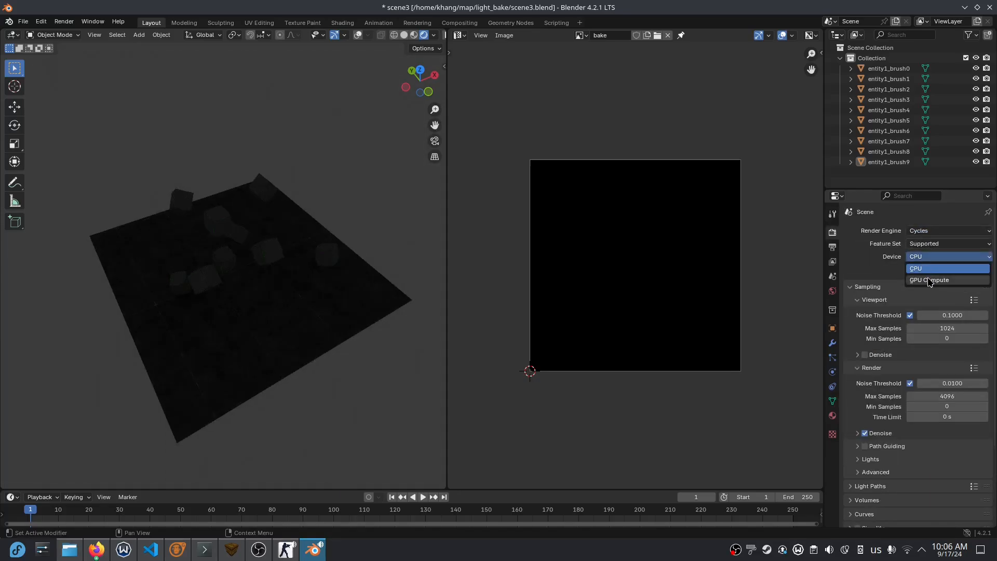
left_click(929, 281)
Step: Check which Cycles render devices are enabled in the System preferences
left_click(41, 21)
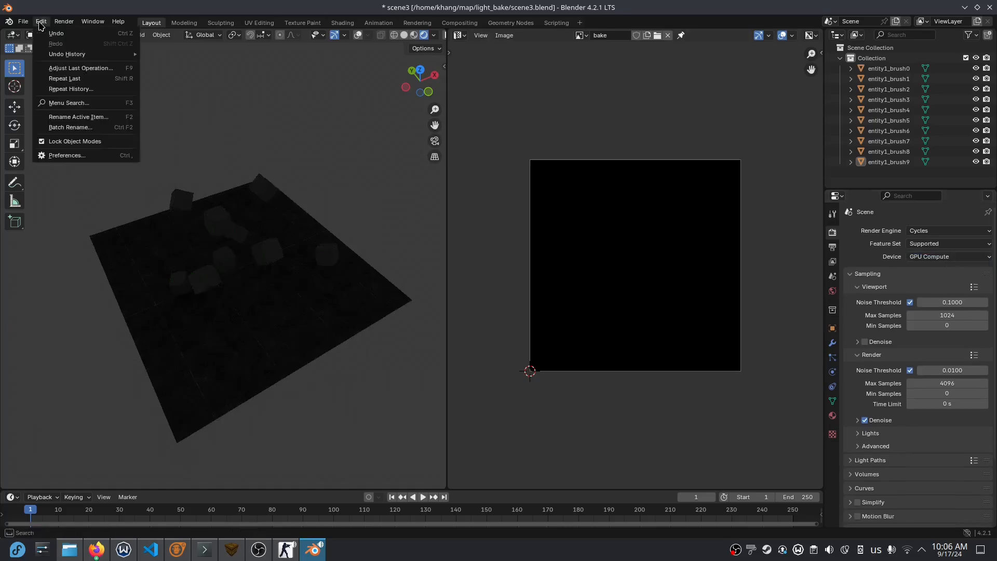
left_click(76, 155)
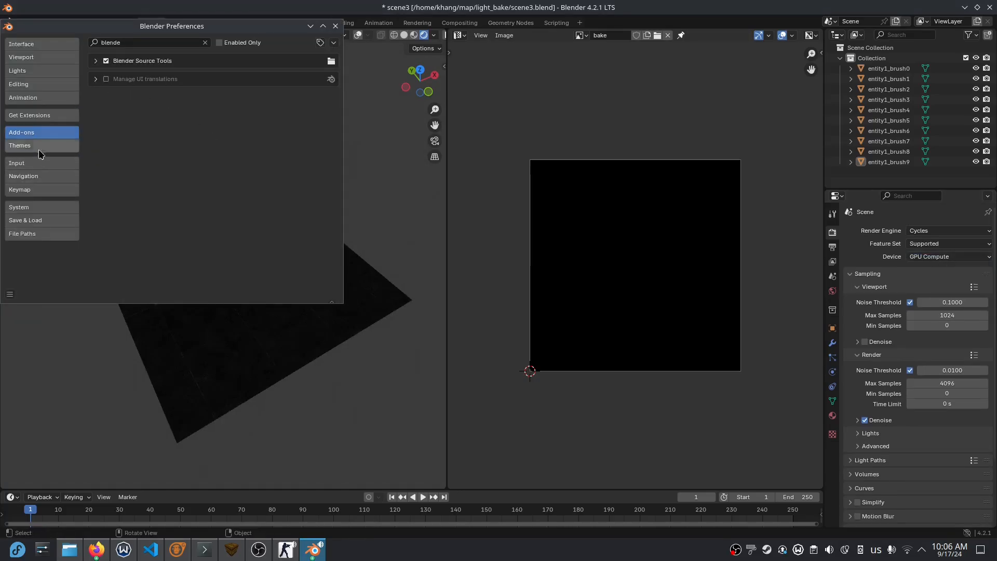
left_click(42, 208)
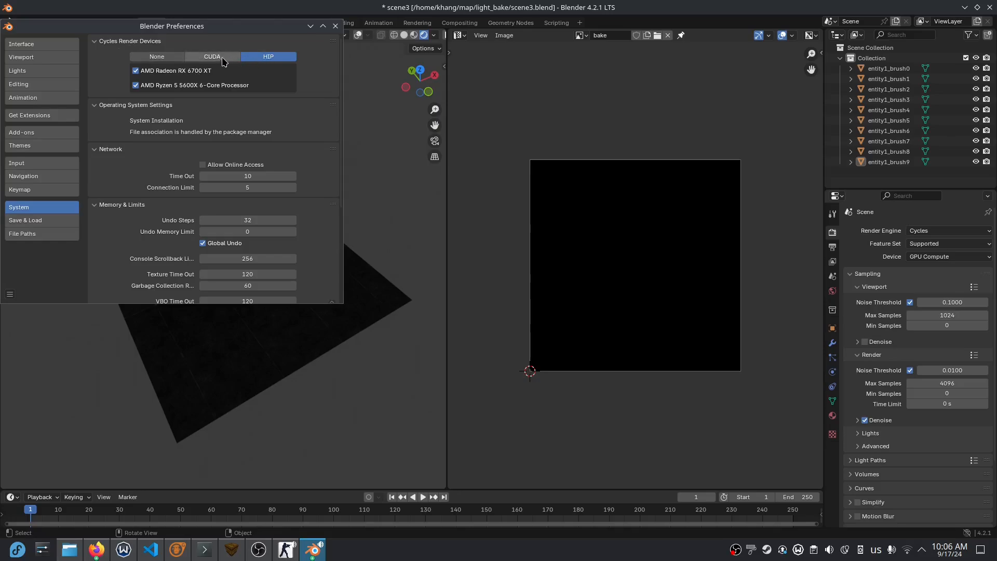
key("ctrl+w")
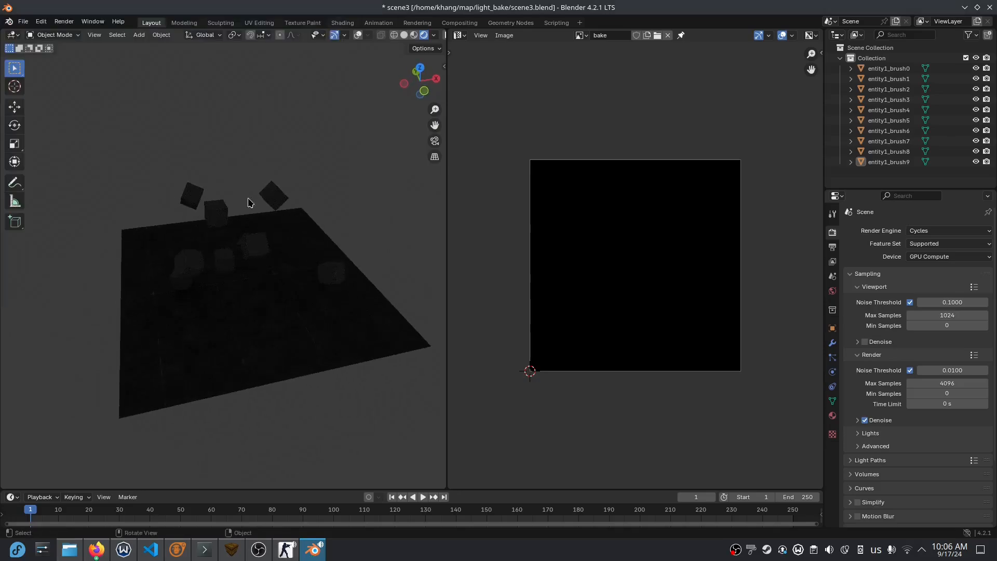
Step: Add a spot light to the scene and move it straight up along Z to above the floating cubes
middle_click_drag(255, 223, 258, 232)
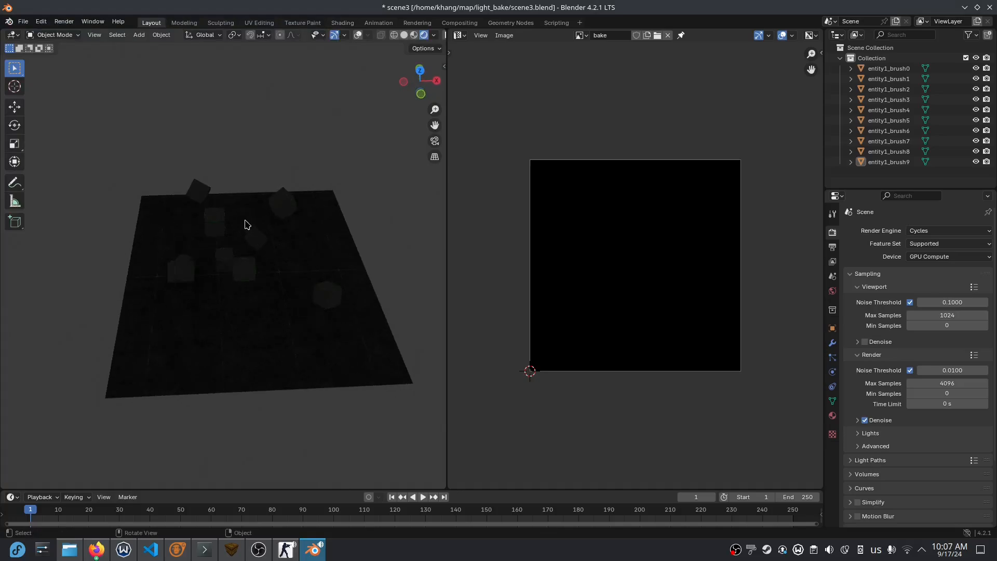
left_click(246, 224)
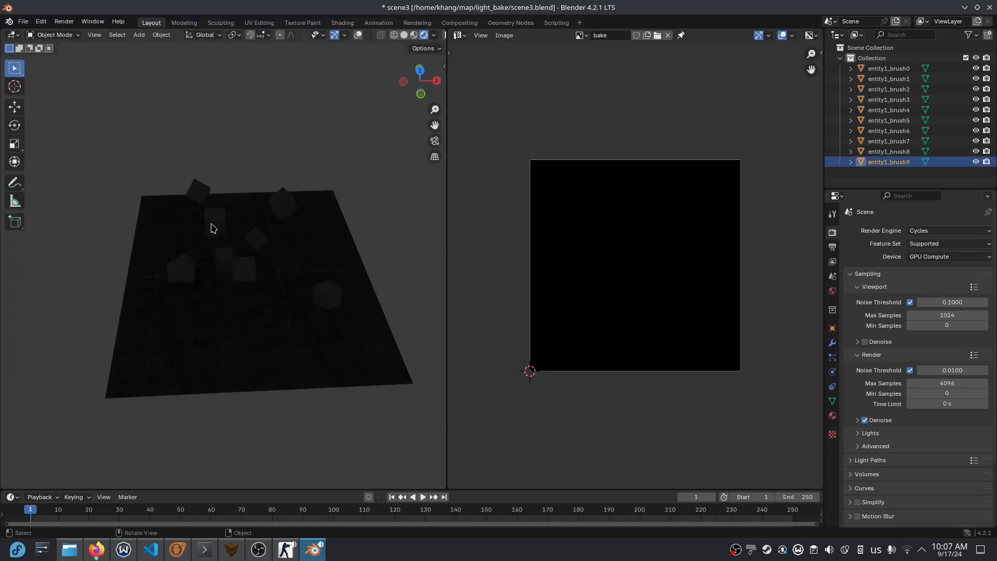
key("shift+a")
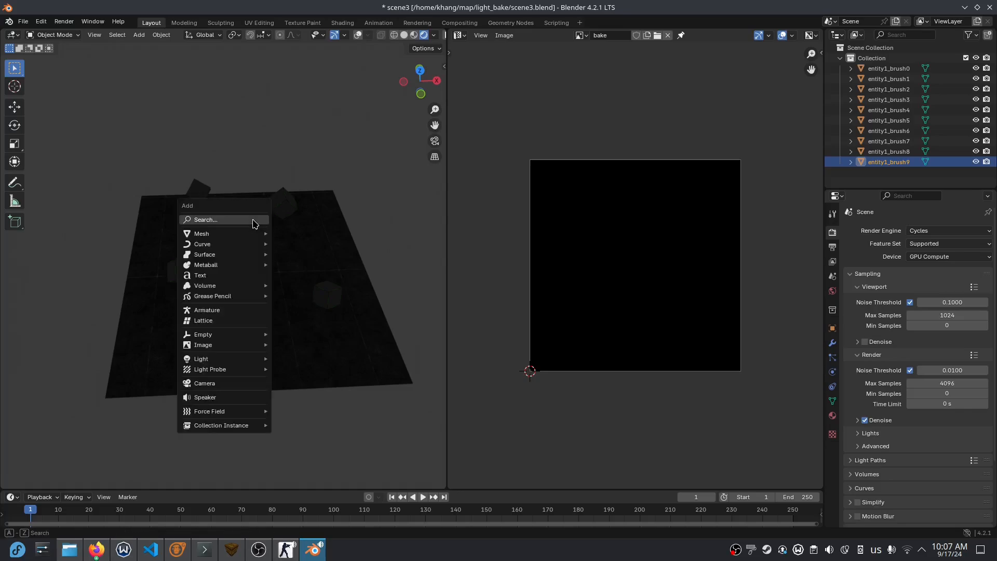
mouse_move(245, 359)
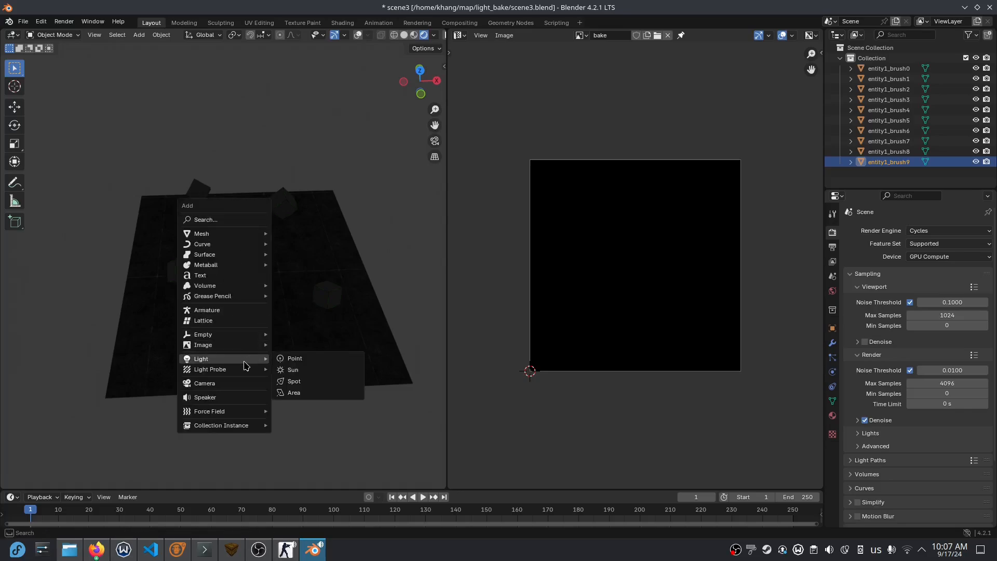
left_click(310, 381)
middle_click_drag(260, 291, 314, 210)
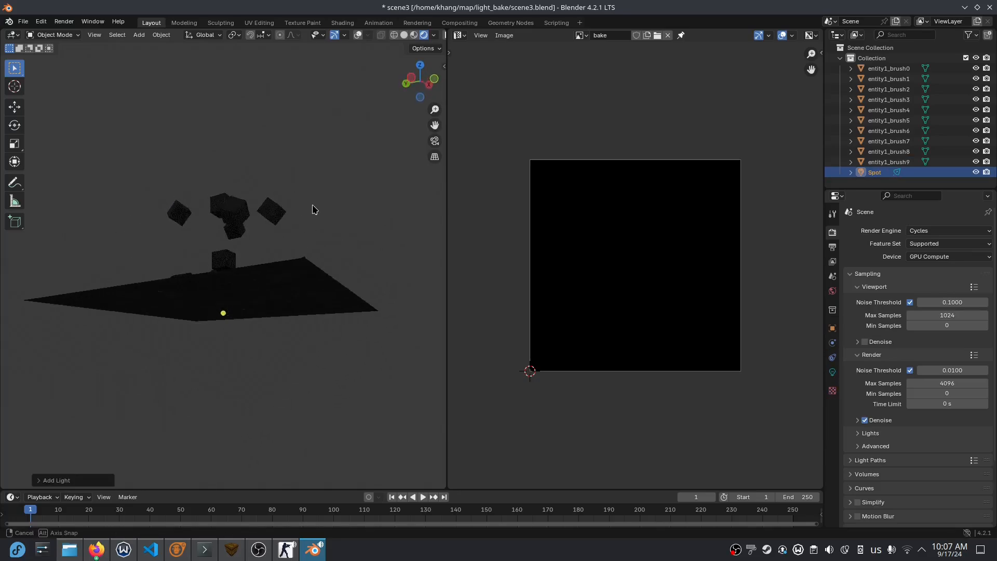
middle_click_drag(272, 272, 260, 302)
key("g")
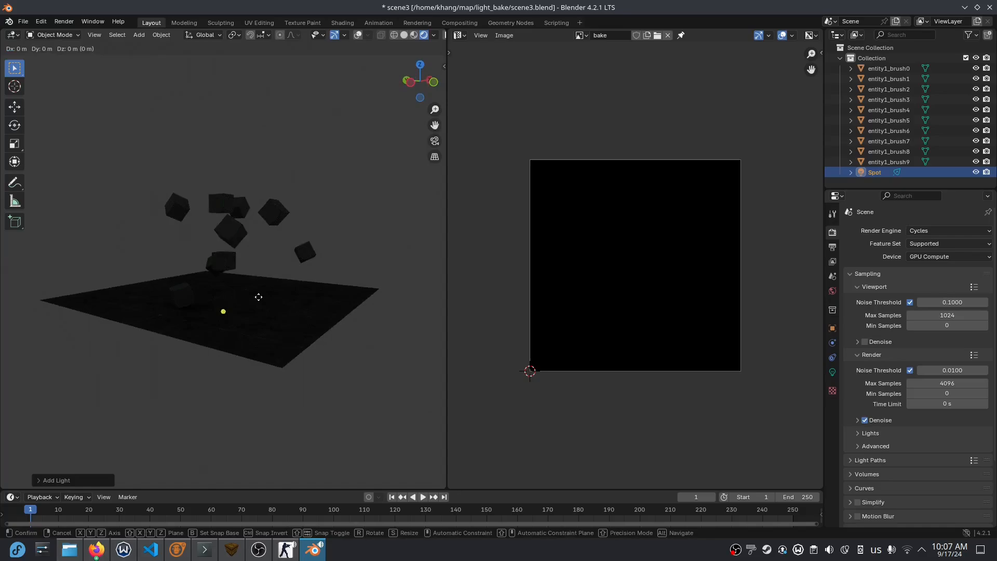
key("z")
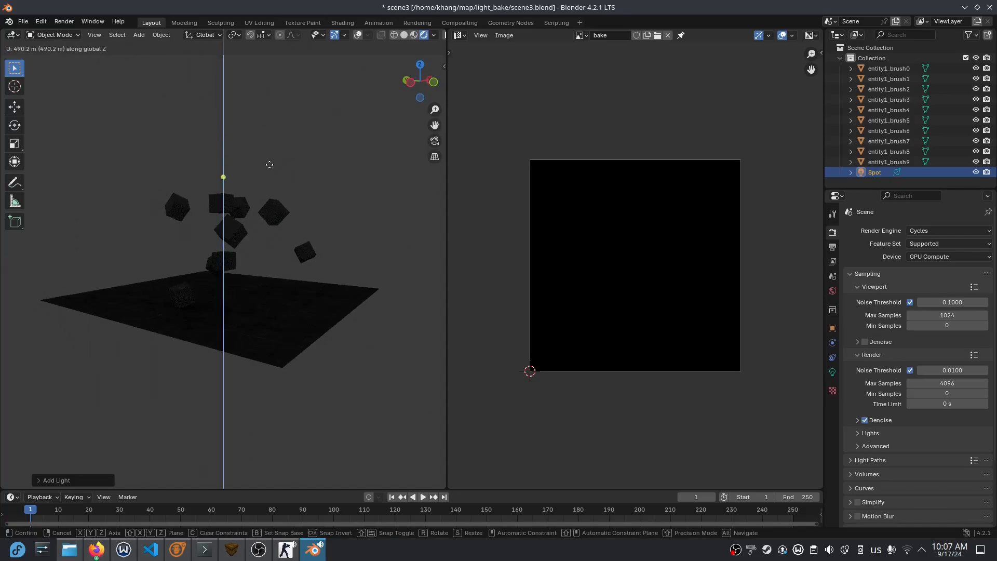
left_click(277, 139)
Step: Set the spot light's power to 10 MW
middle_click_drag(280, 156, 236, 216)
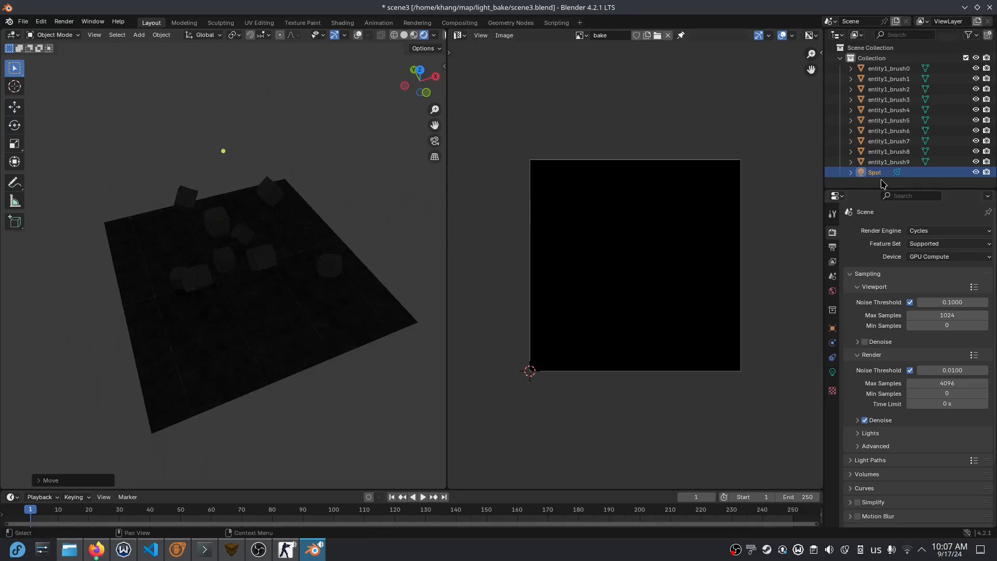
left_click(832, 373)
left_click(935, 300)
type("10000")
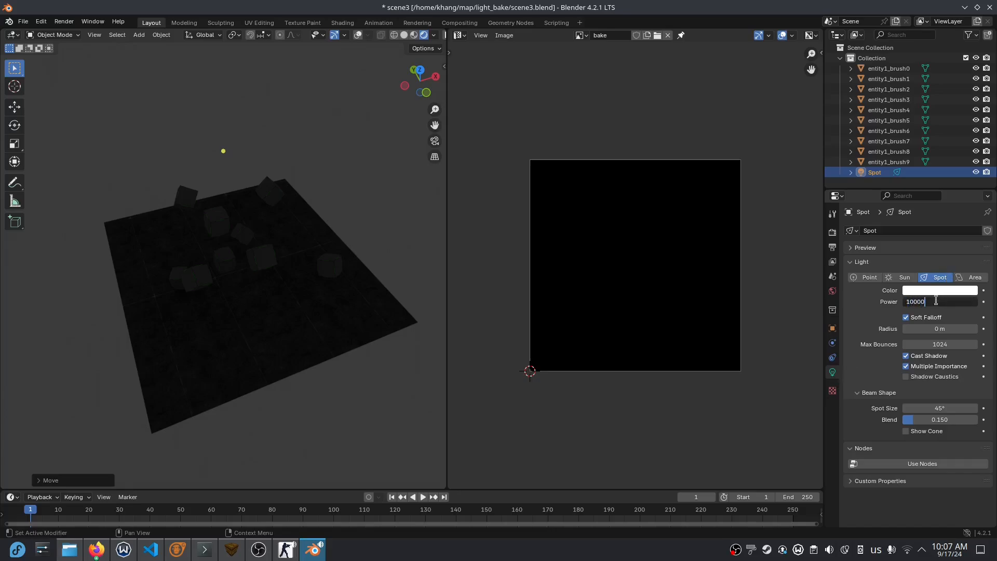
type("0")
key("Return")
left_click(935, 300)
type("100")
key("Return")
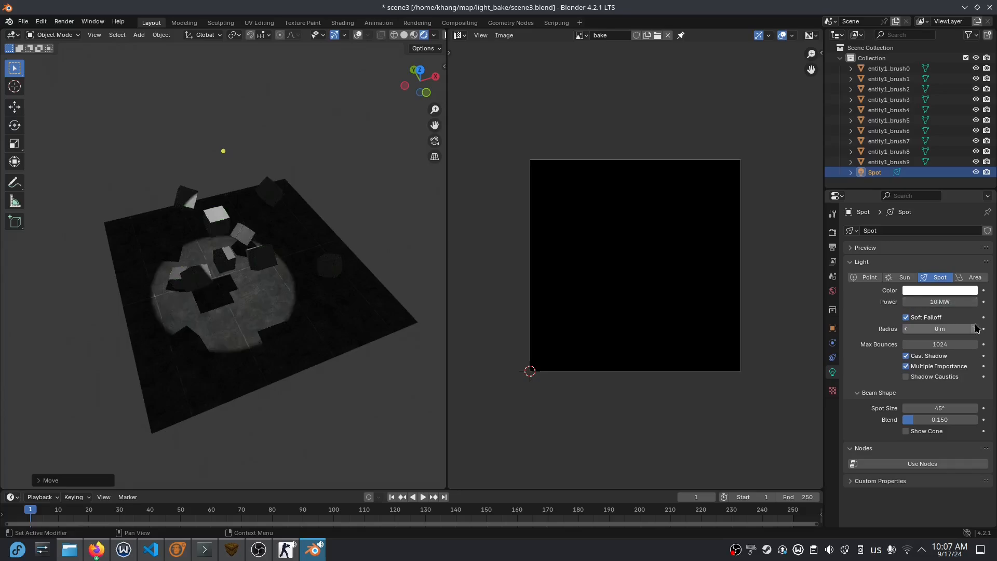
Step: Widen the spot light's beam to a spot size of 78.8° and inspect the lit scene
middle_click_drag(206, 304, 371, 275)
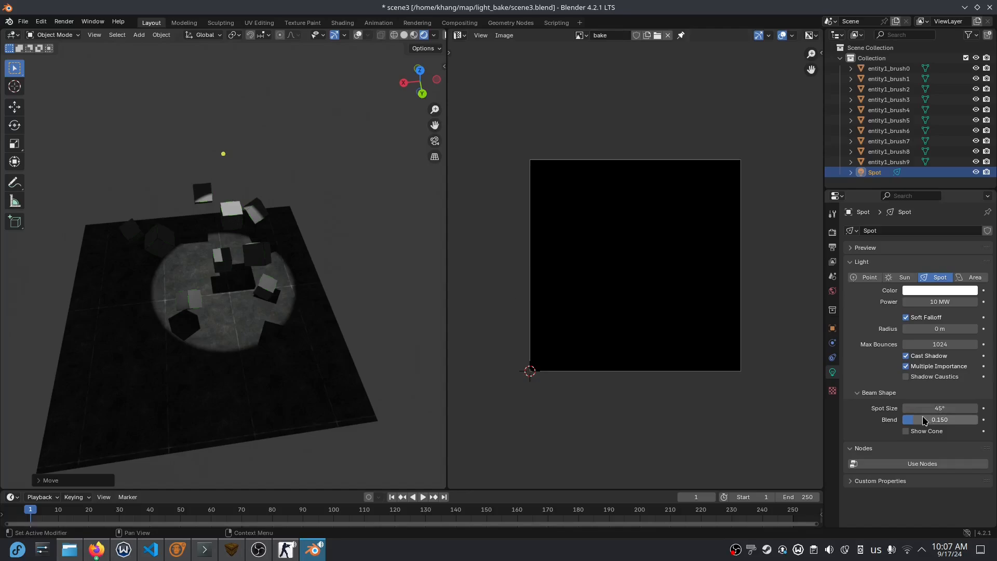
left_click_drag(920, 410, 953, 408)
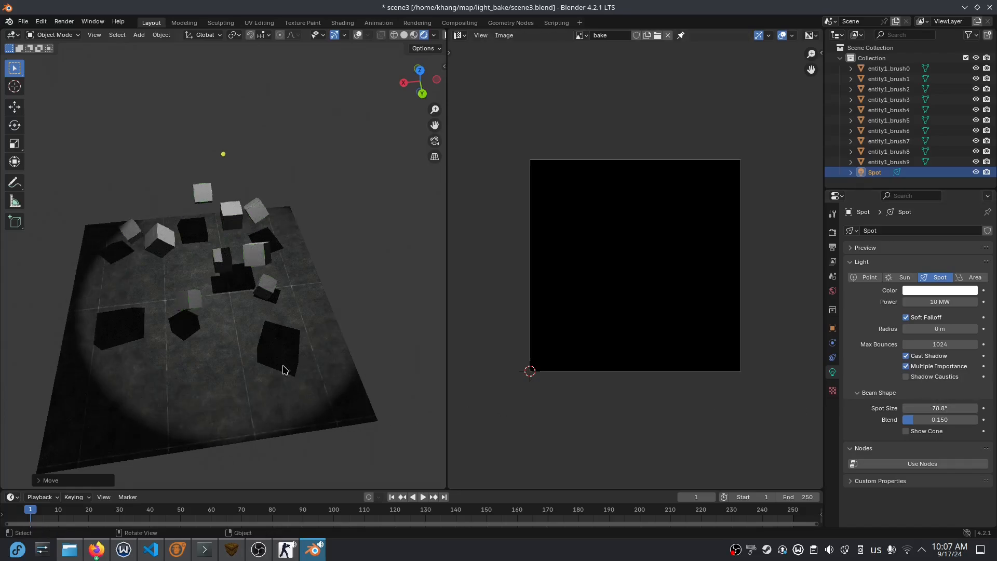
scroll(282, 372, "up", 8)
middle_click_drag(225, 390, 231, 462)
scroll(285, 368, "down", 6)
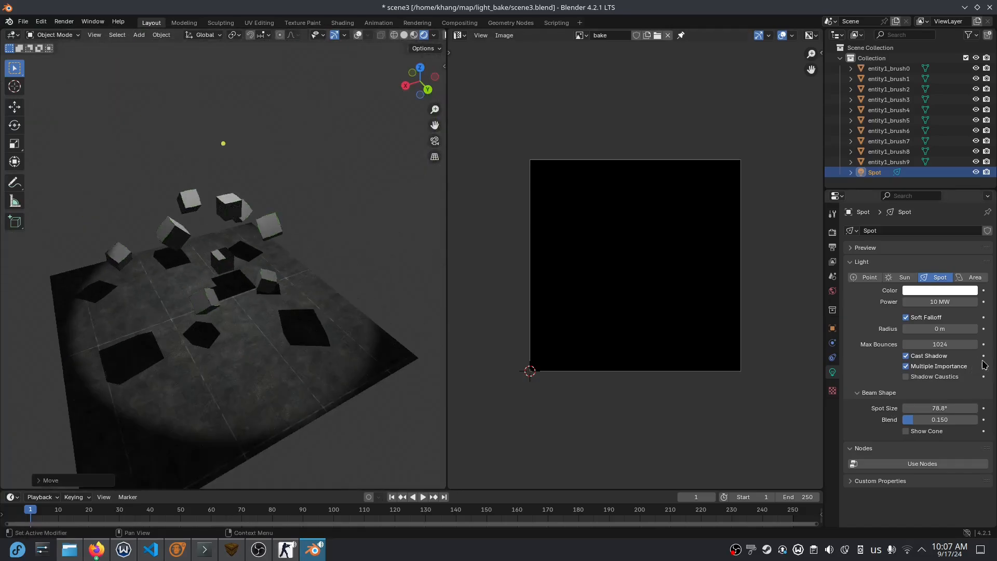
Step: Soften the shadows by setting the spot light's radius to 21.7 m, and save the file
mouse_move(935, 328)
left_mouse_down()
mouse_move(950, 328)
mouse_move(937, 328)
left_mouse_up()
middle_click_drag(182, 368, 129, 324)
scroll(228, 327, "up", 5)
scroll(273, 340, "down", 5)
scroll(130, 324, "up", 5)
middle_click_drag(222, 289, 244, 129)
middle_click_drag(233, 203, 153, 340)
scroll(154, 341, "down", 5)
scroll(243, 318, "down", 2)
middle_click_drag(217, 312, 309, 304)
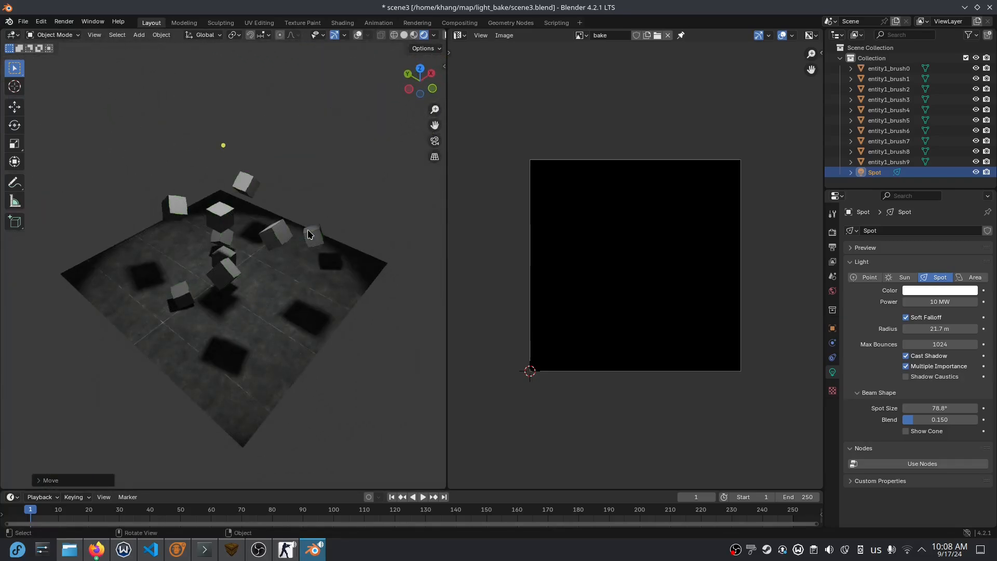
middle_click_drag(309, 233, 395, 130)
key("ctrl+s")
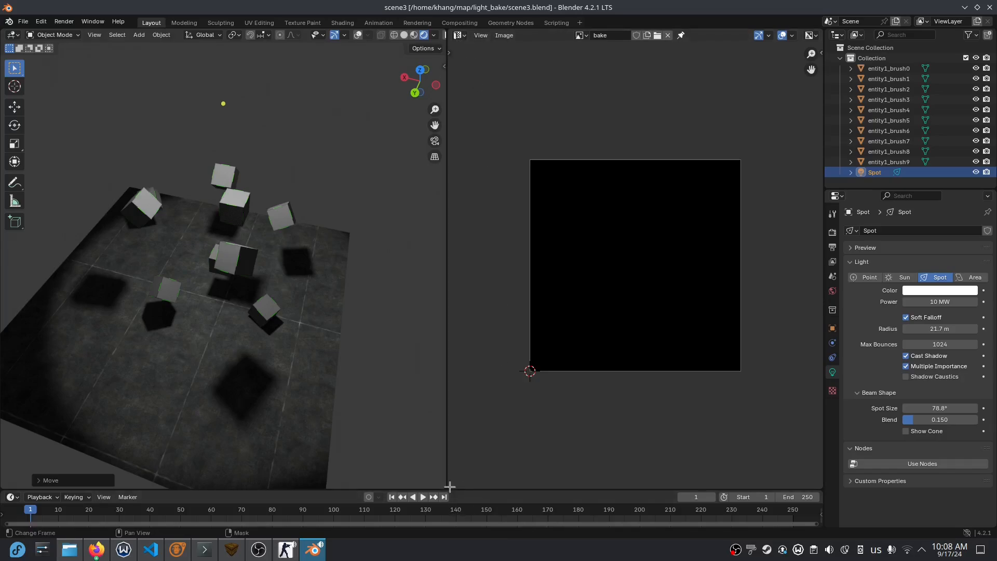
Step: Split the UV editor area horizontally and turn the new lower area into a Shader Editor
left_click_drag(451, 479, 450, 186)
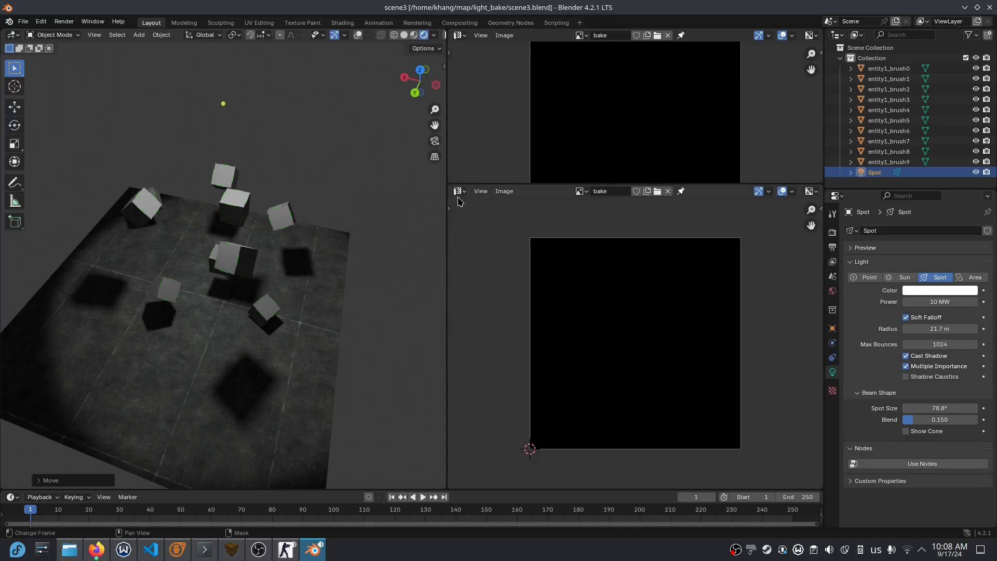
left_click(459, 191)
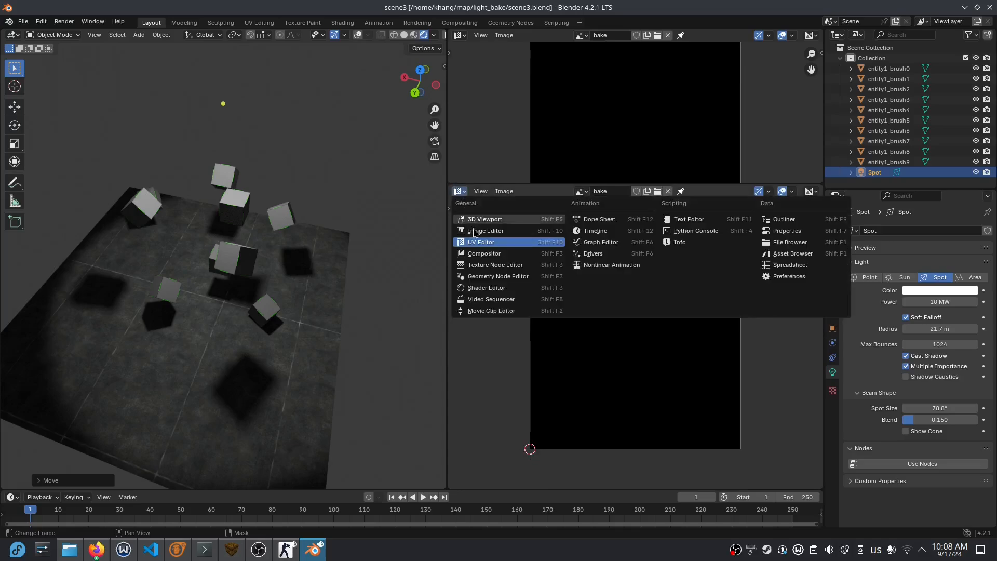
left_click(493, 288)
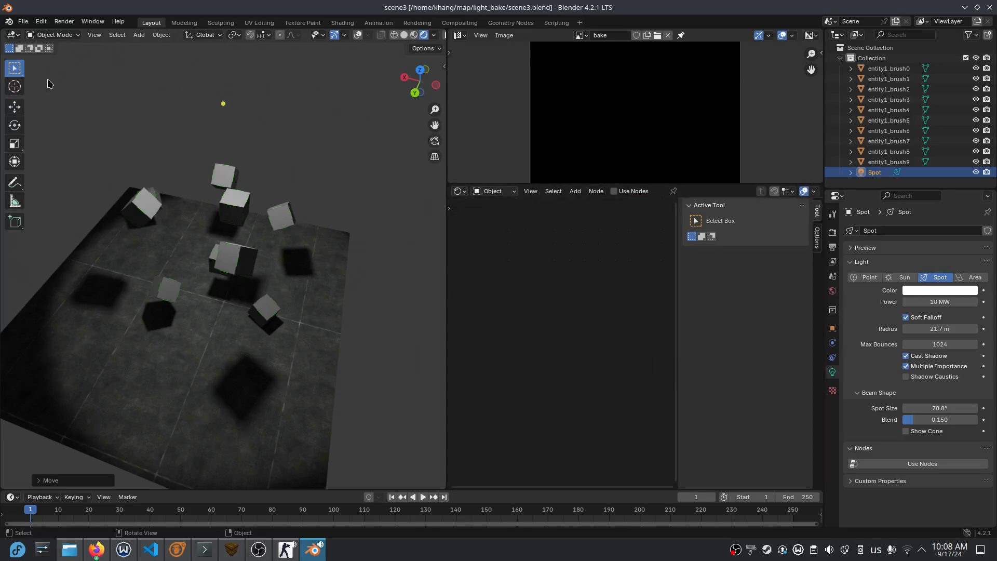
Step: Select the floor brush to bring up its c_wall01b material nodes, and hide the Shader Editor's sidebar
left_click(120, 301)
middle_click_drag(528, 287, 518, 319)
scroll(558, 312, "up", 2)
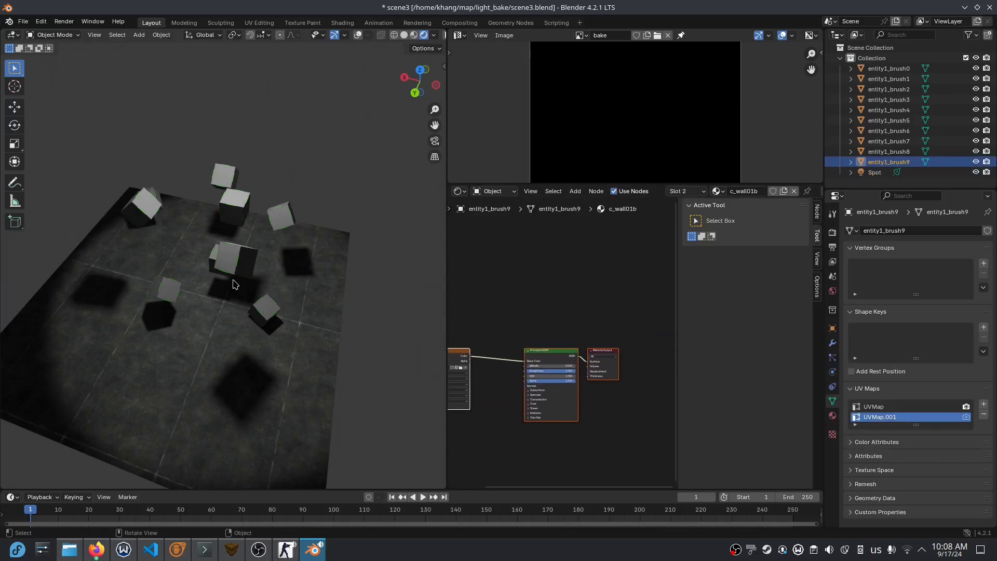
scroll(234, 307, "up", 3)
scroll(243, 322, "down", 2)
middle_click_drag(271, 359, 250, 356)
scroll(546, 318, "up", 1)
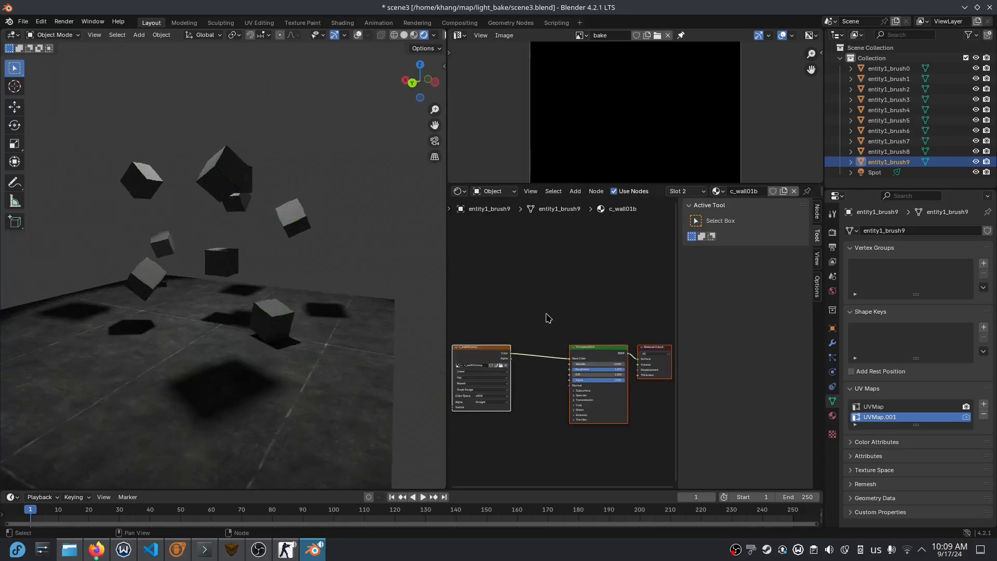
left_click(537, 286)
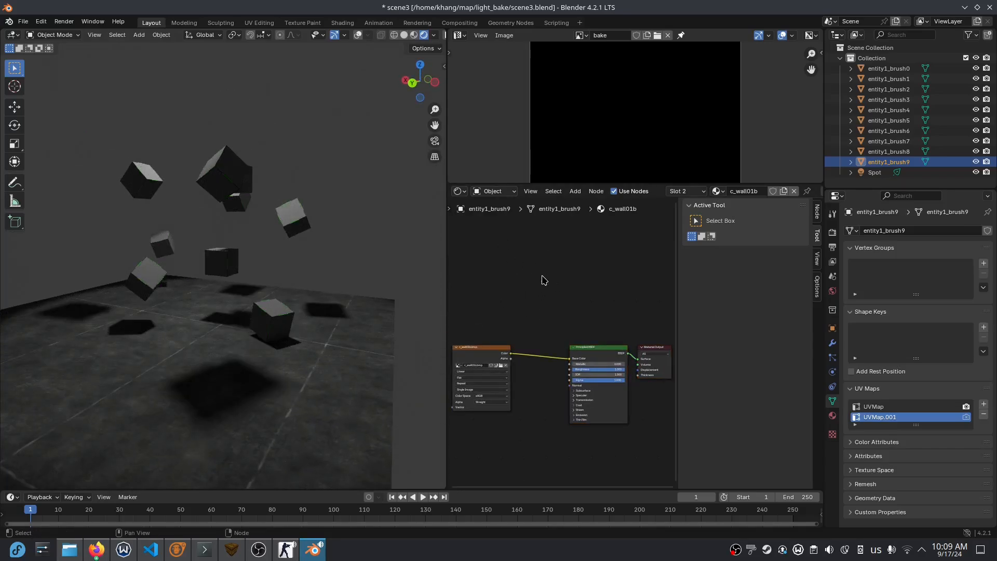
key("n")
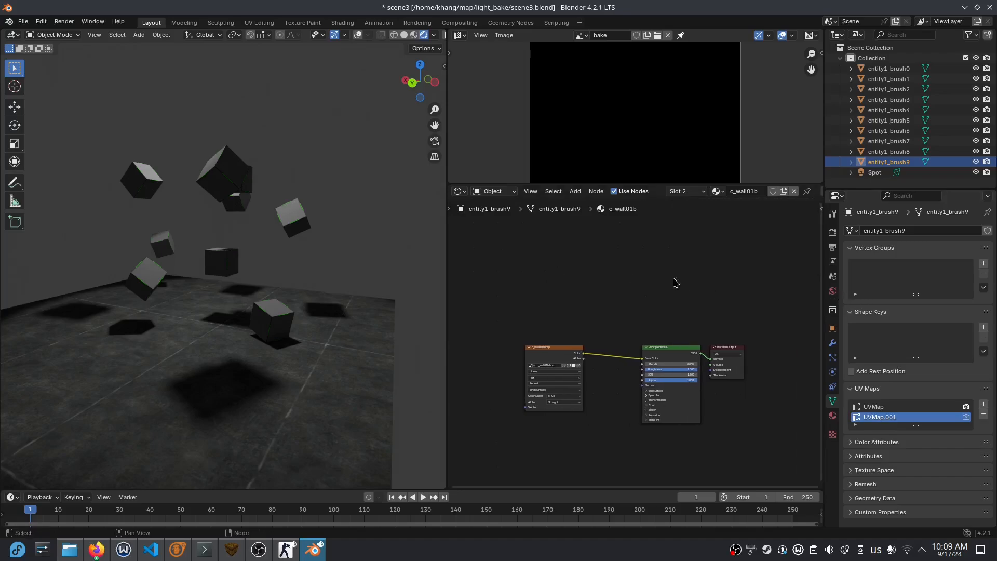
Step: Add an unconnected Image Texture node above the c_wall01b material's nodes and assign the bake image to it
key("shift+a")
left_click(678, 280)
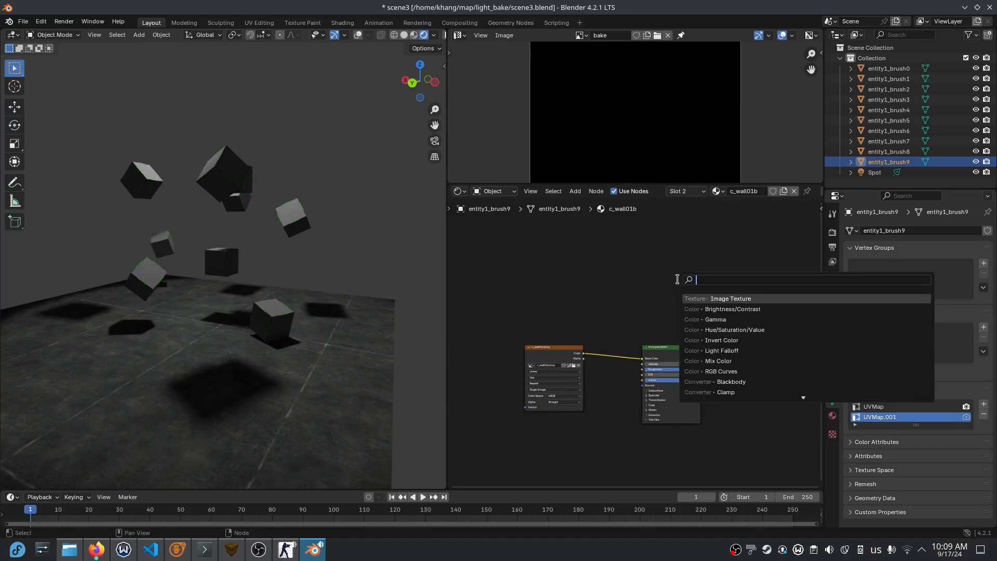
key("Return")
left_click(597, 262)
scroll(563, 270, "up", 2)
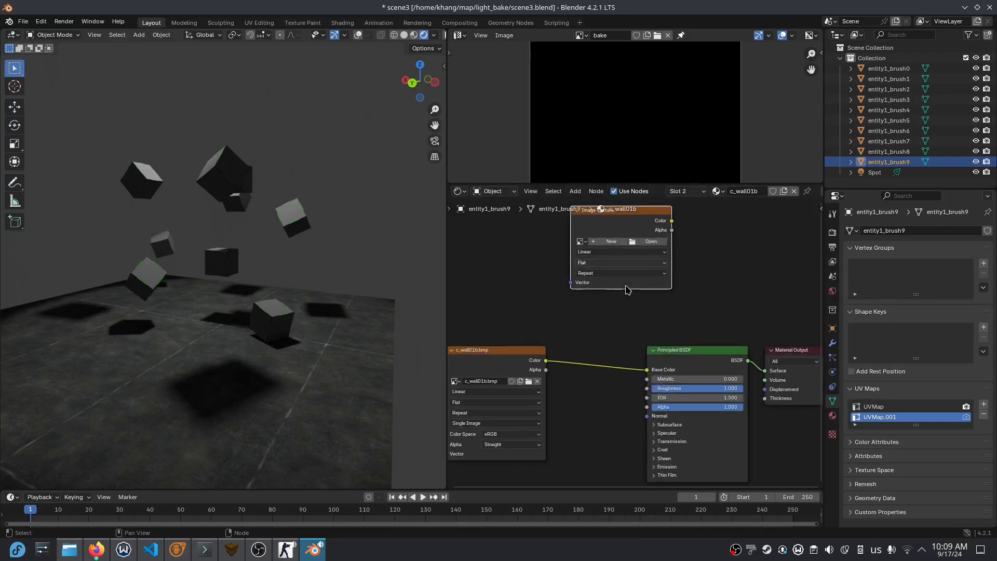
left_click(582, 242)
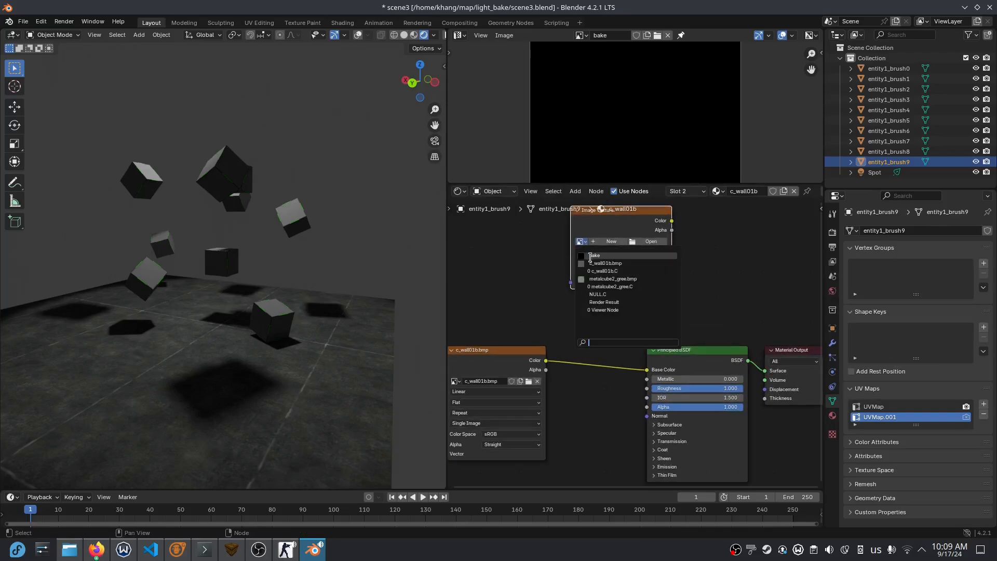
left_click(592, 255)
left_click(305, 225)
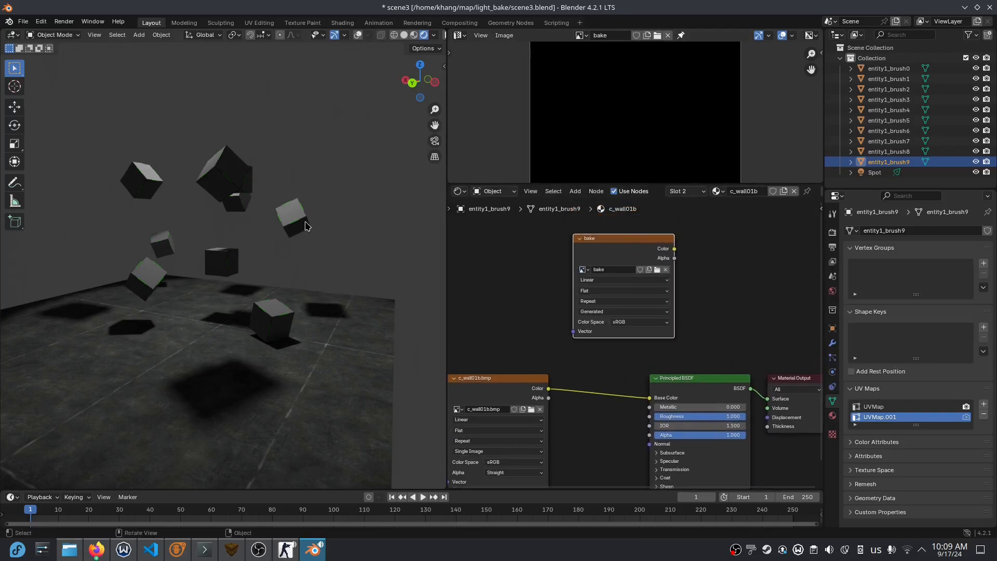
key("ctrl+z")
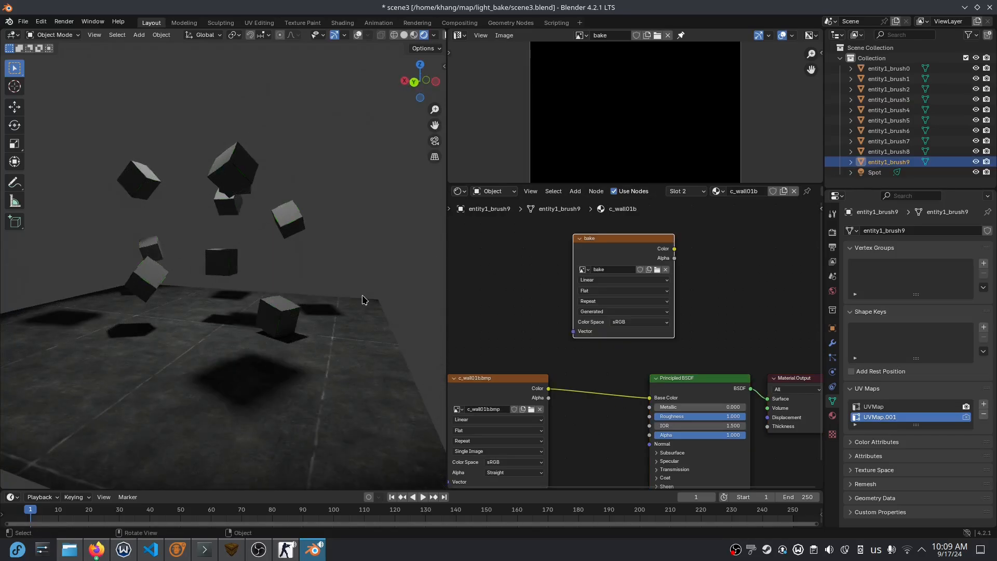
Step: Add an unconnected Image Texture node above the metalcube2_gree material's nodes and assign the bake image to it
key("ctrl+z")
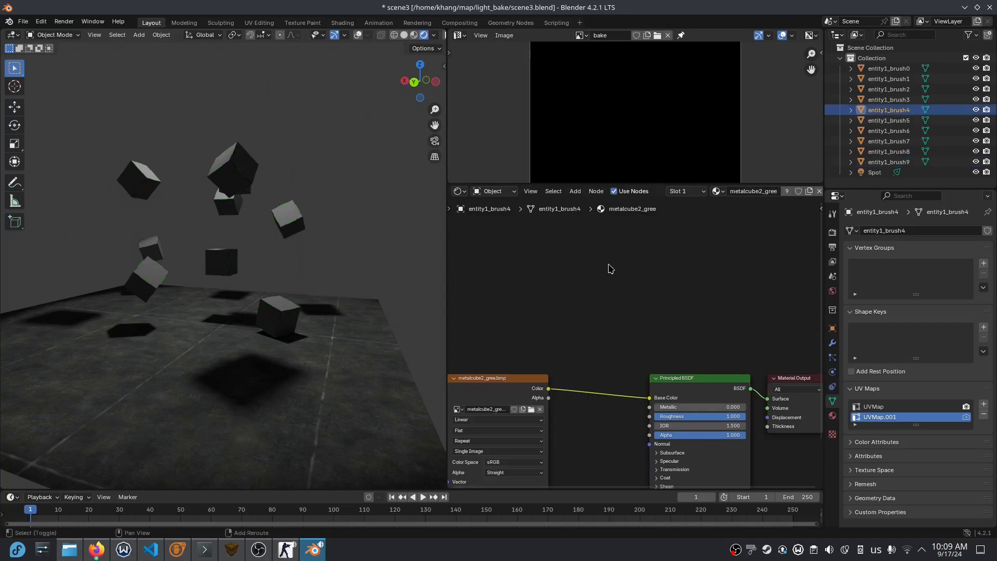
key("shift+a")
left_click(586, 263)
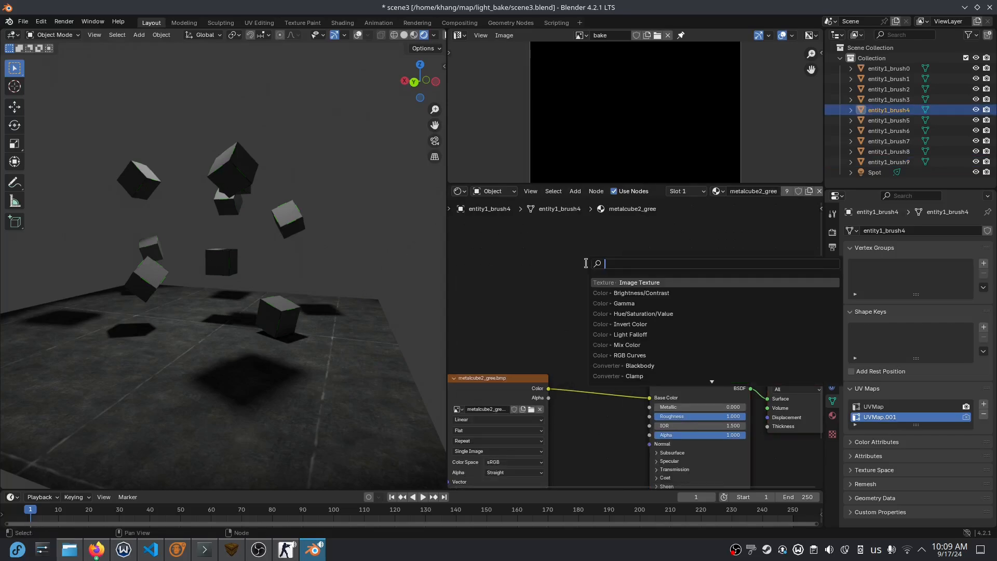
key("Return")
left_click(586, 264)
left_click(587, 295)
left_click(607, 318)
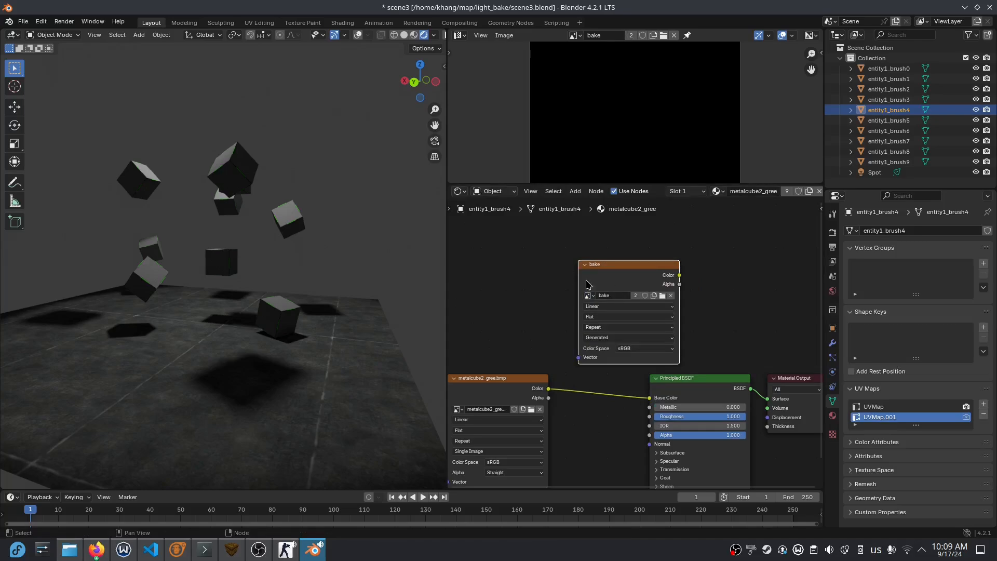
Step: Select several other cubes to check whether their metalcube2_gree material carries the bake image node
left_click(230, 263)
left_click(289, 224)
left_click(237, 178)
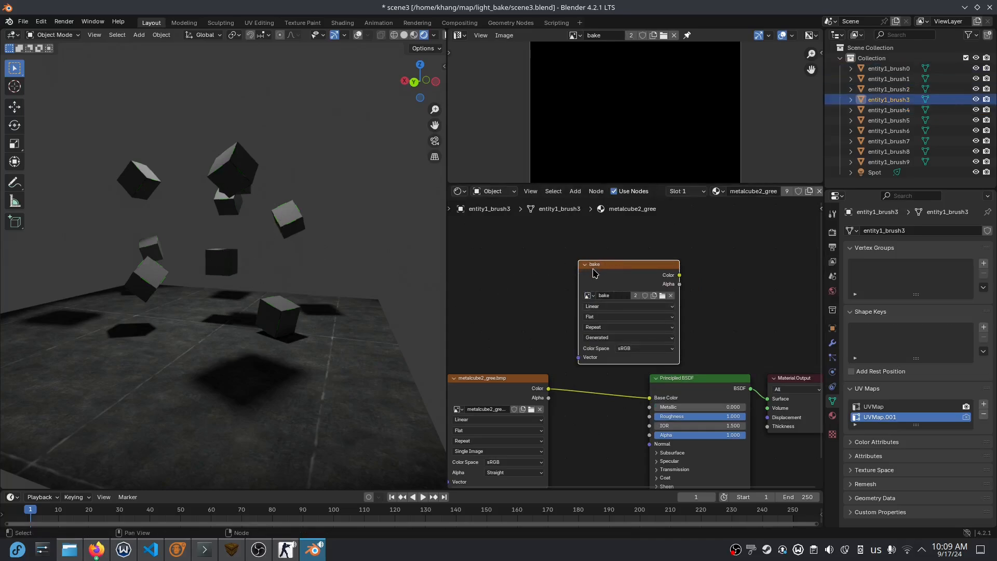
middle_click_drag(311, 293, 307, 339)
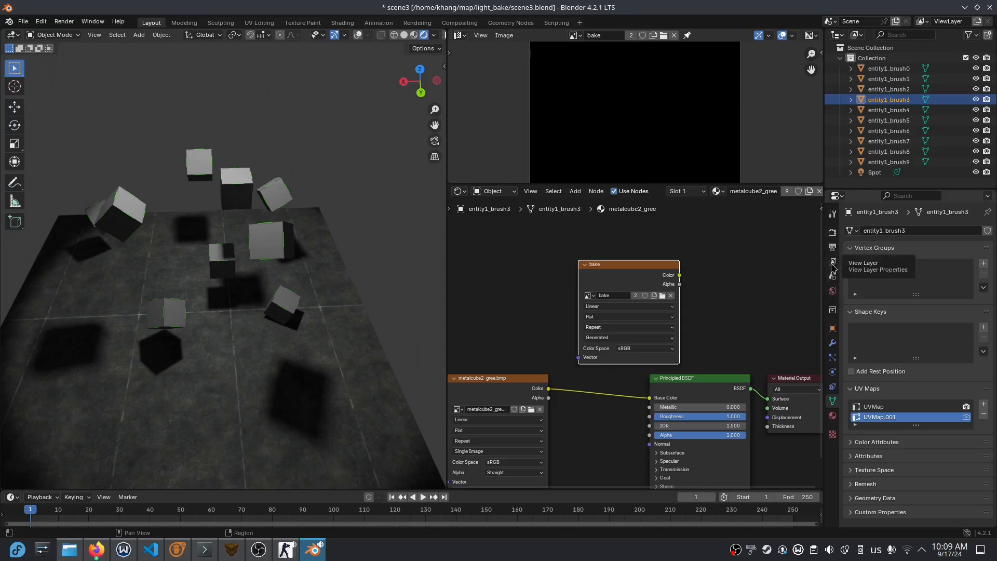
Step: Select all brushes from entity1_brush0 to entity1_brush9 and set the Cycles bake type to Diffuse
left_click(832, 232)
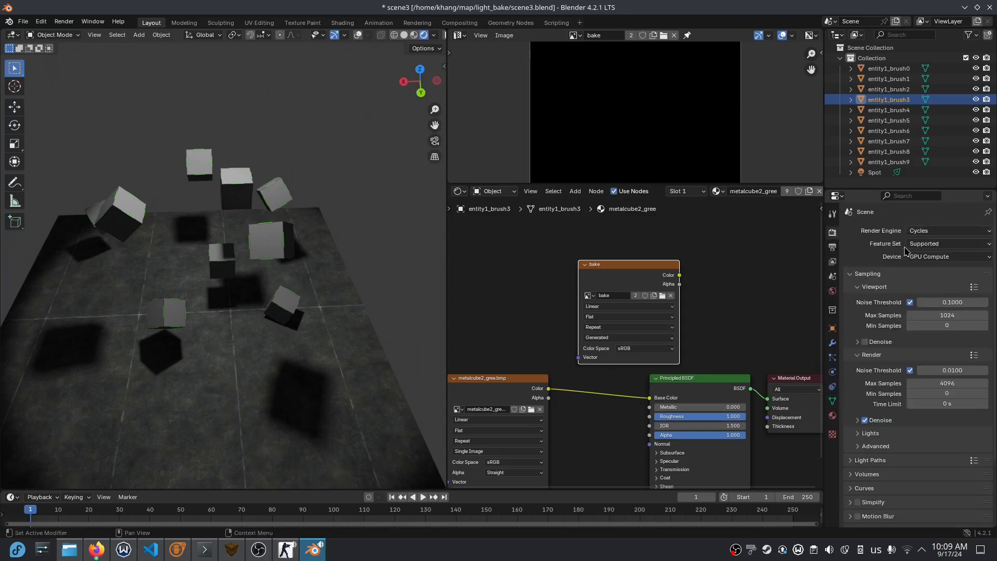
scroll(882, 291, "down", 4)
left_click(861, 479)
scroll(862, 483, "down", 4)
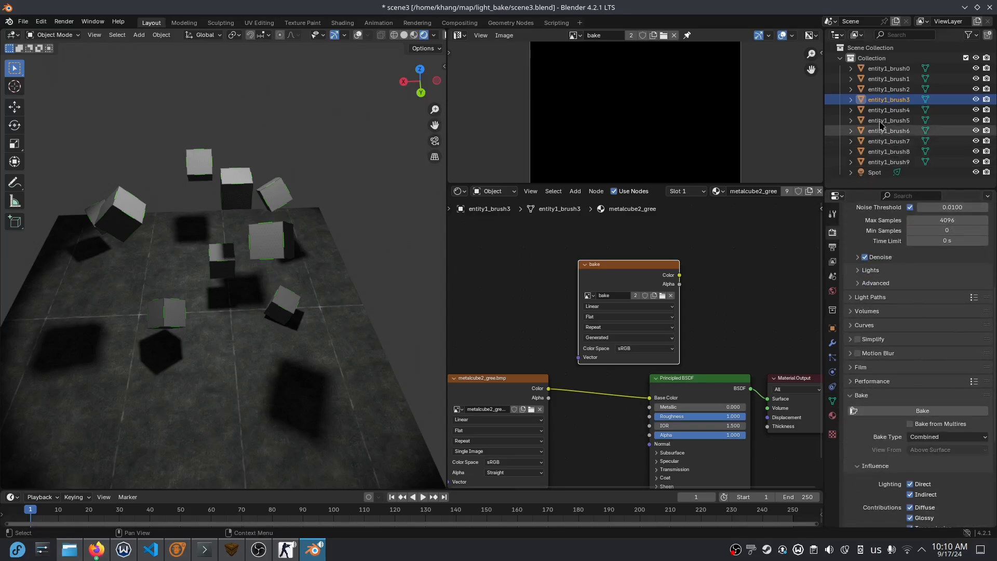
scroll(275, 315, "down", 5)
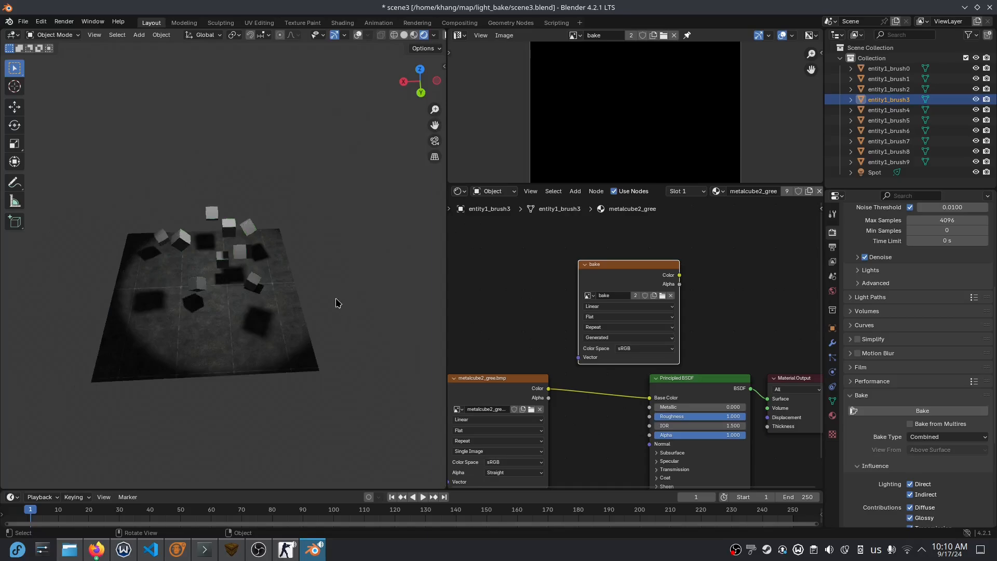
left_click_drag(894, 70, 897, 164)
left_click(936, 436)
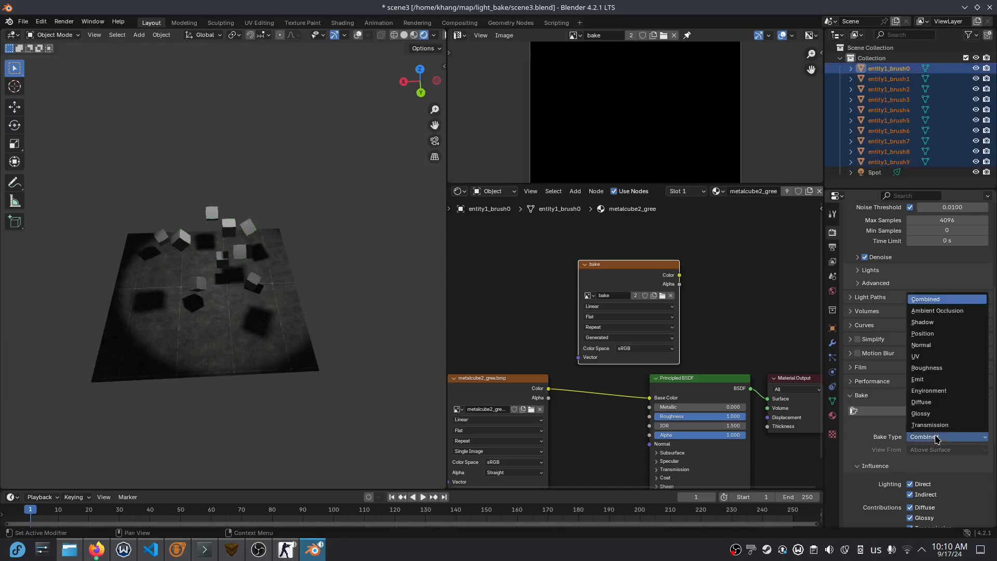
left_click(921, 401)
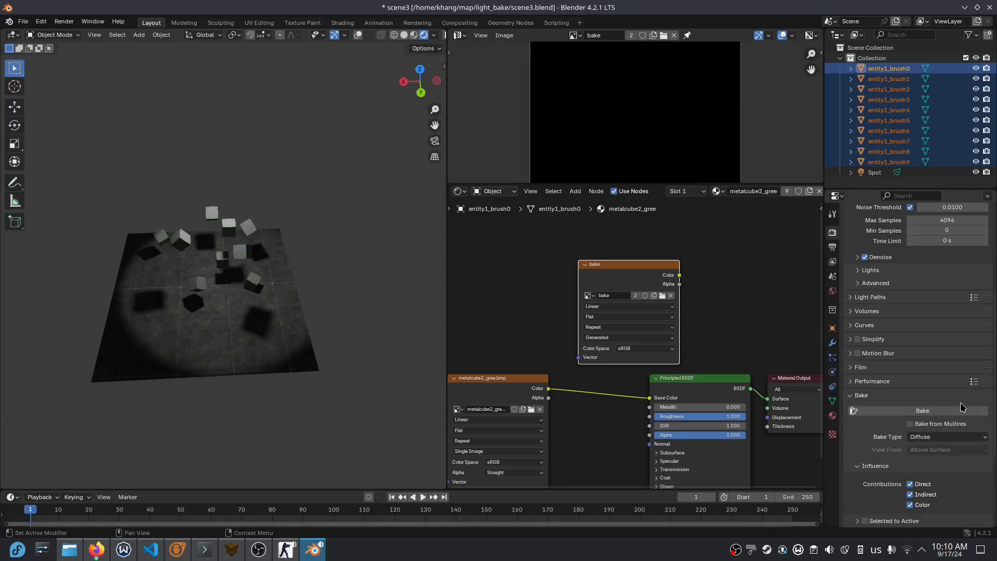
Step: Set the render sampling's maximum samples to 64
scroll(950, 373, "up", 6)
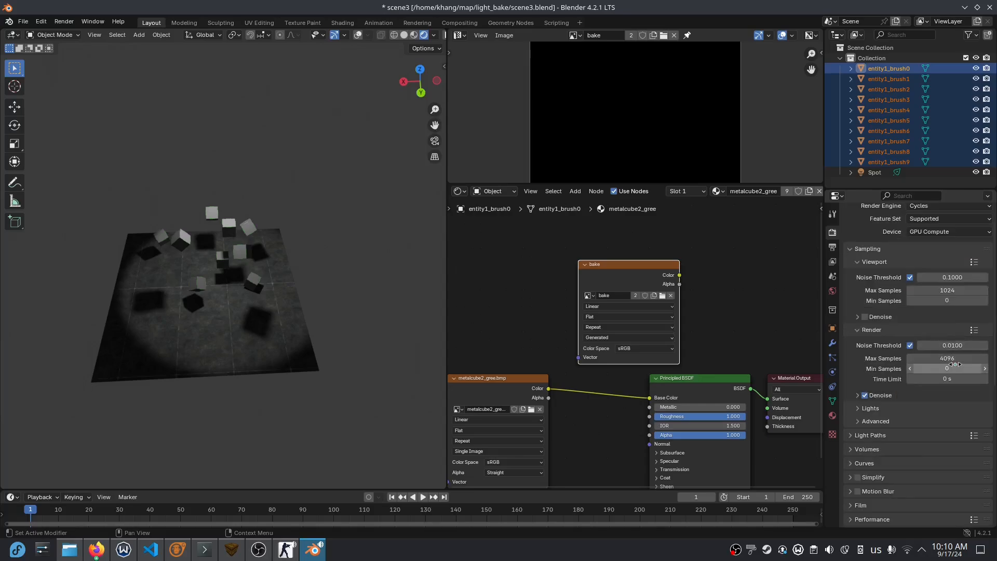
left_click(945, 357)
type("64")
key("Return")
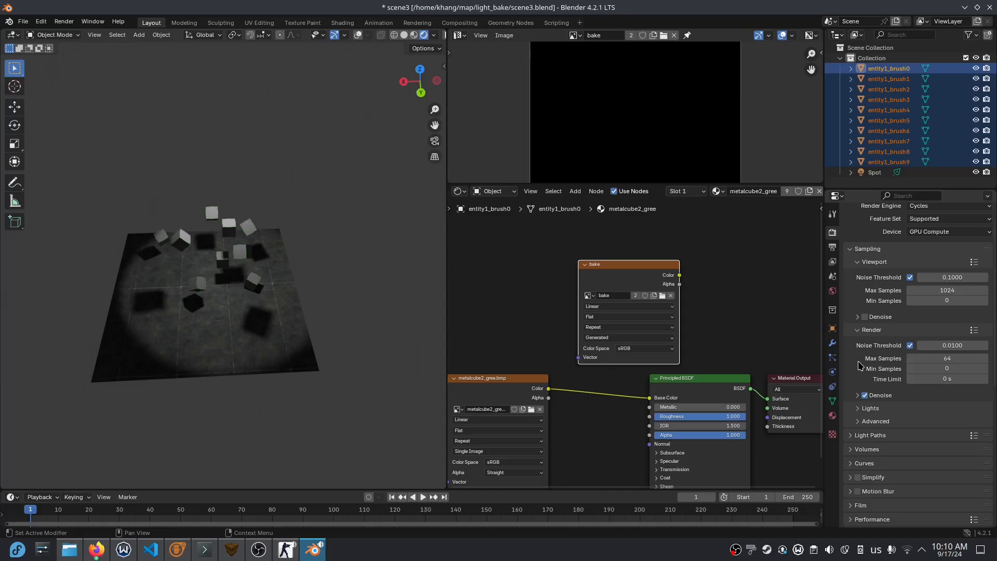
Step: Keep only the ten brushes selected, without the spot light, and bake their diffuse lighting to the bake image
scroll(947, 358, "down", 5)
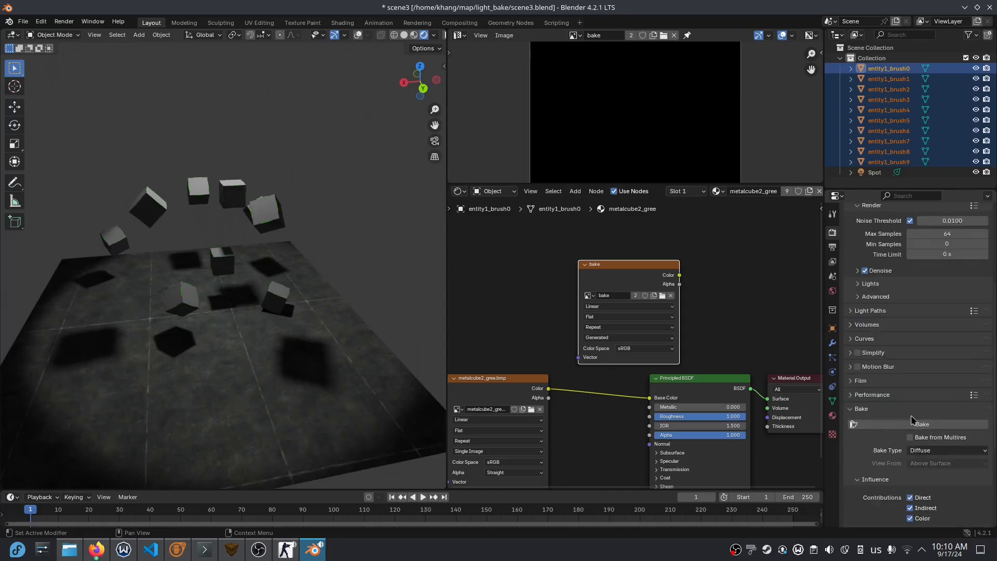
left_click(925, 426)
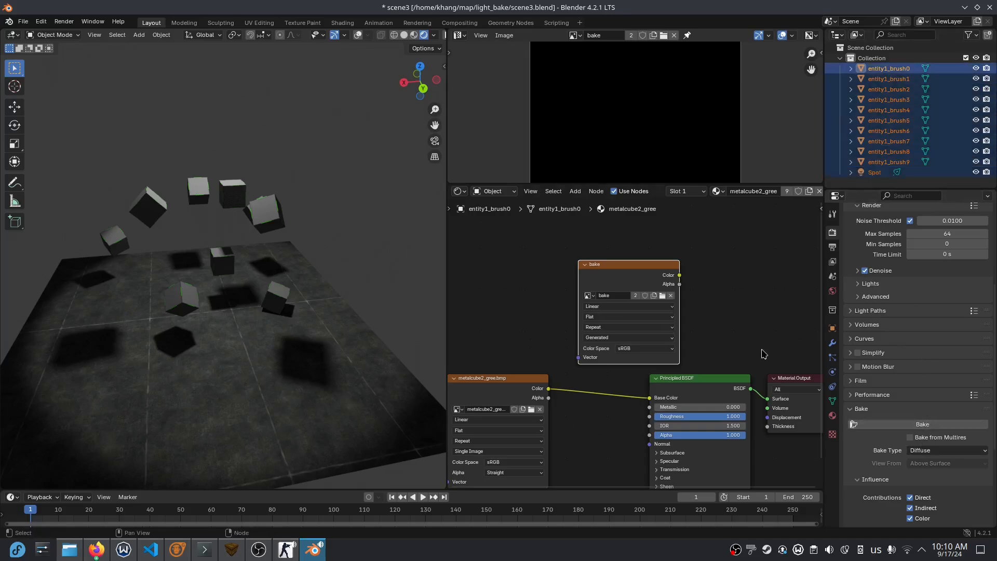
left_click(888, 162, "shift")
left_click(940, 429)
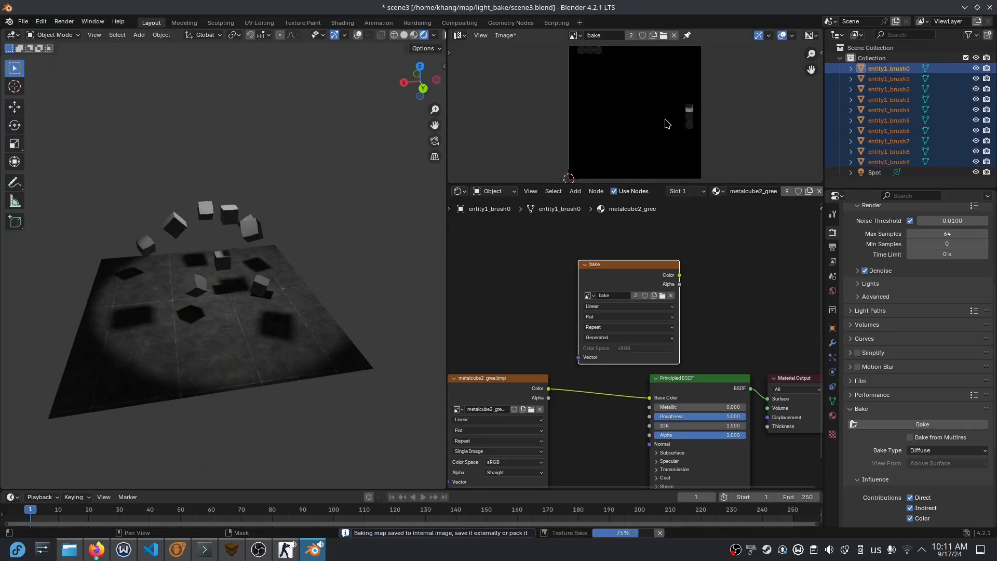
Step: Examine the baked image up close, checking the cube faces and the shadows on the floor
scroll(725, 102, "up", 5)
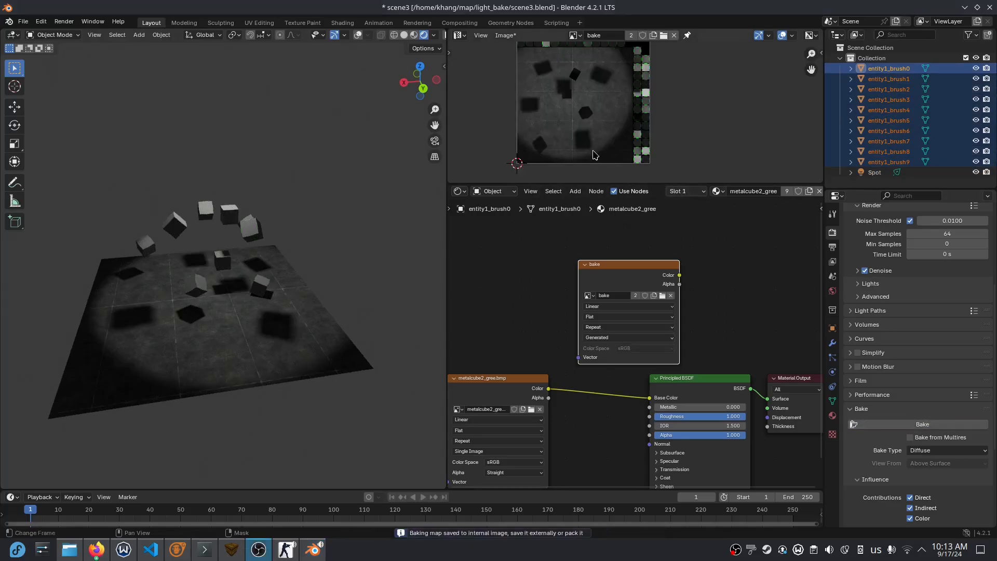
scroll(565, 117, "up", 4)
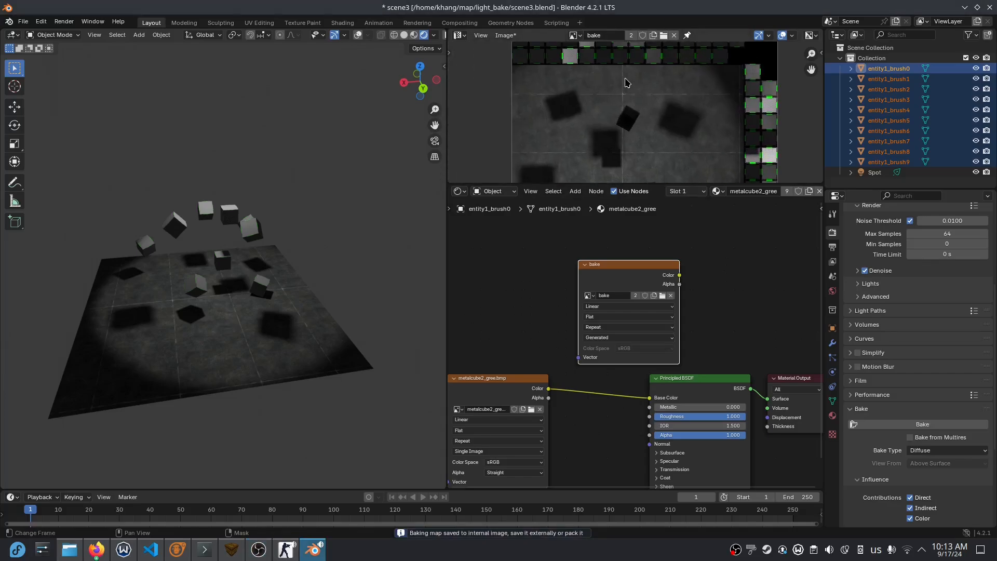
middle_click_drag(618, 72, 619, 137)
scroll(618, 136, "up", 6)
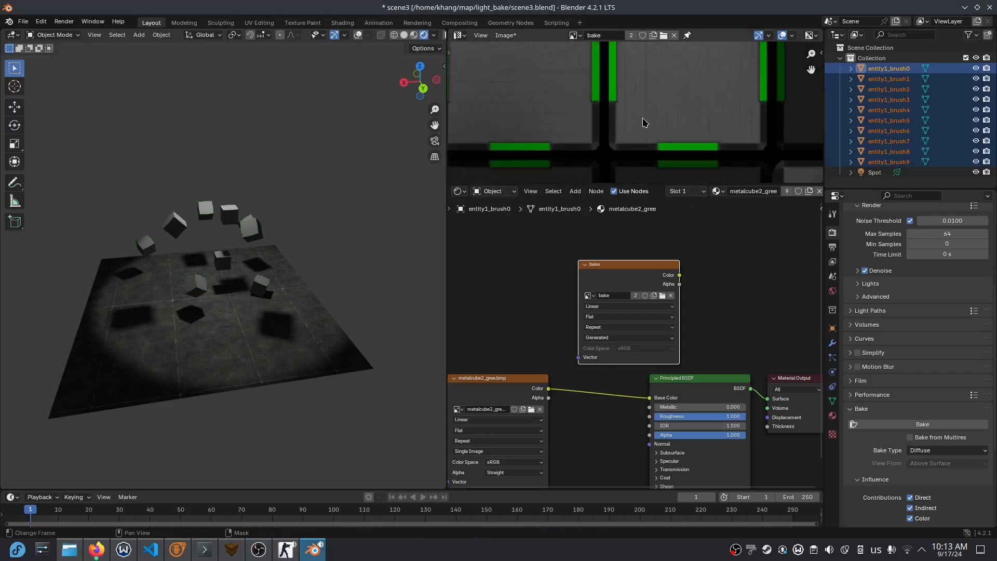
scroll(669, 114, "up", 3)
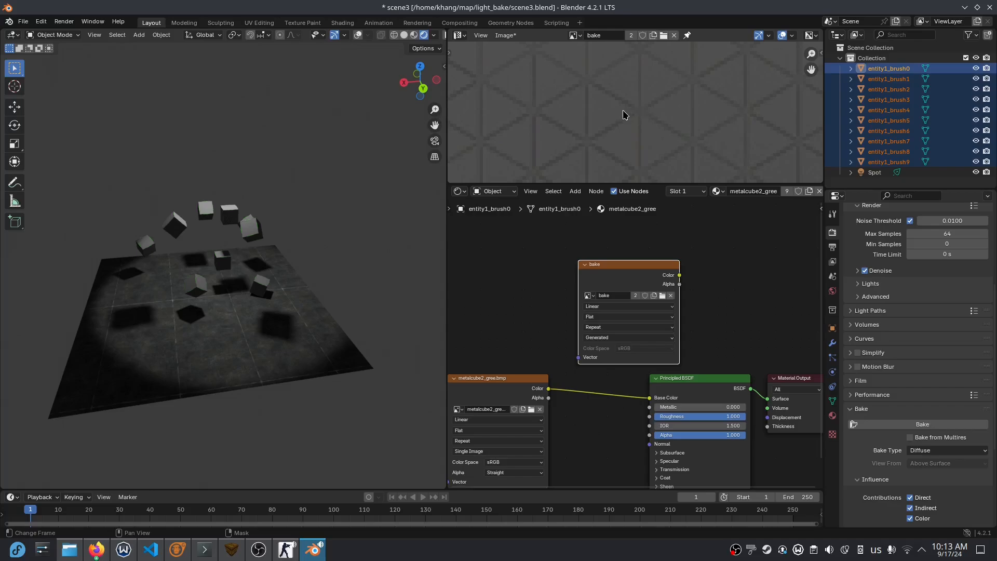
scroll(623, 115, "down", 8)
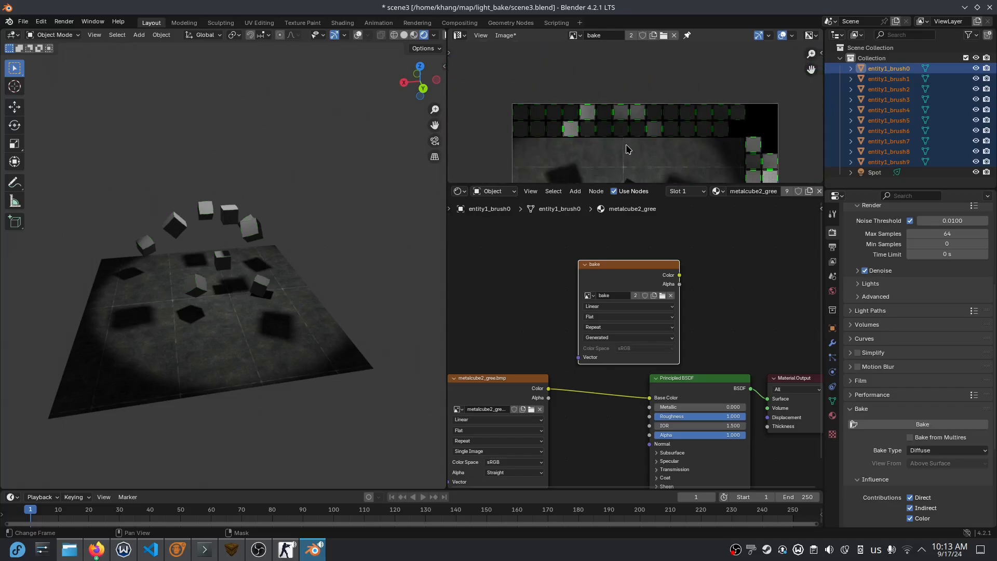
middle_click_drag(625, 145, 633, 85)
scroll(633, 143, "up", 2)
scroll(628, 153, "down", 6)
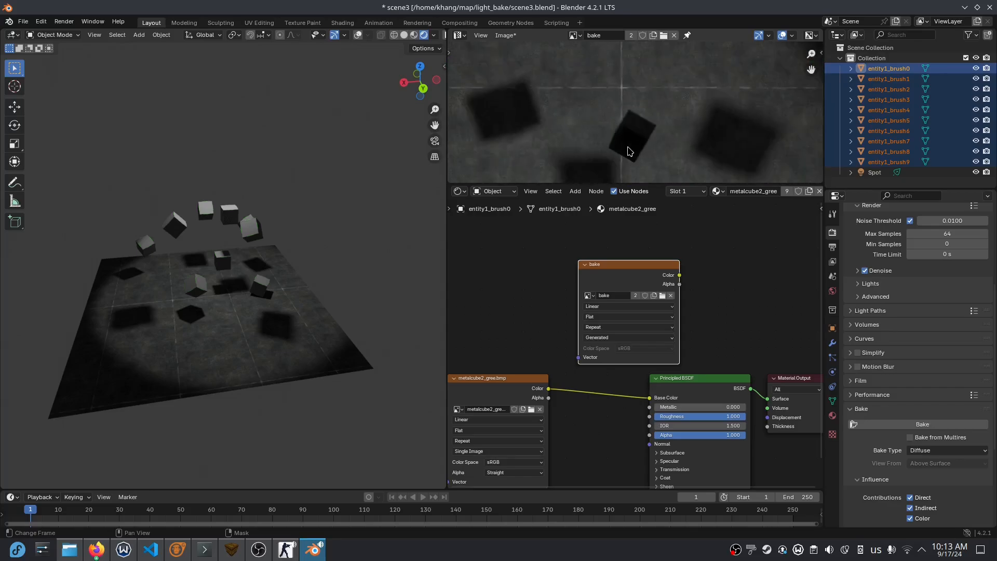
Step: Enlarge the image editor area at the Shader Editor's expense and inspect the bake, including its cube faces
left_click_drag(664, 186, 665, 275)
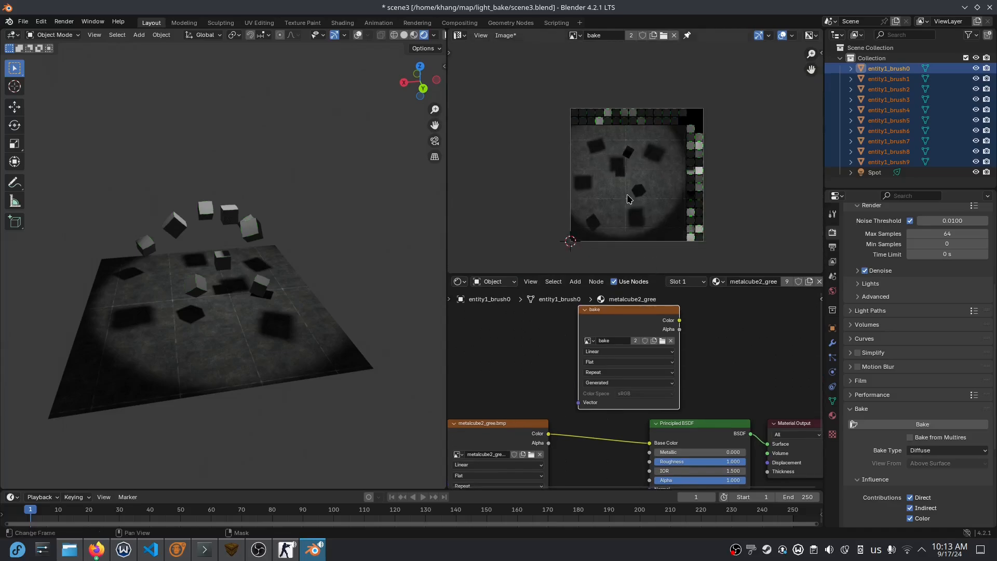
scroll(636, 216, "up", 2)
scroll(656, 218, "down", 2)
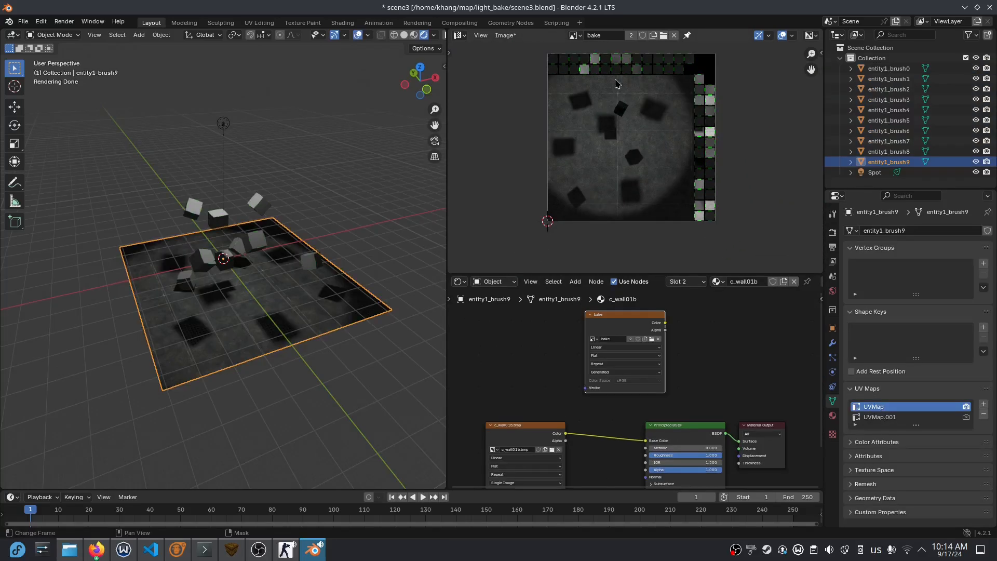
scroll(621, 91, "up", 2)
scroll(626, 94, "down", 1)
scroll(670, 114, "up", 2)
middle_click_drag(675, 104, 621, 165)
Step: Save the baked image as scene3.png in the light_bake folder, in 8-bit RGB PNG format
left_click(506, 35)
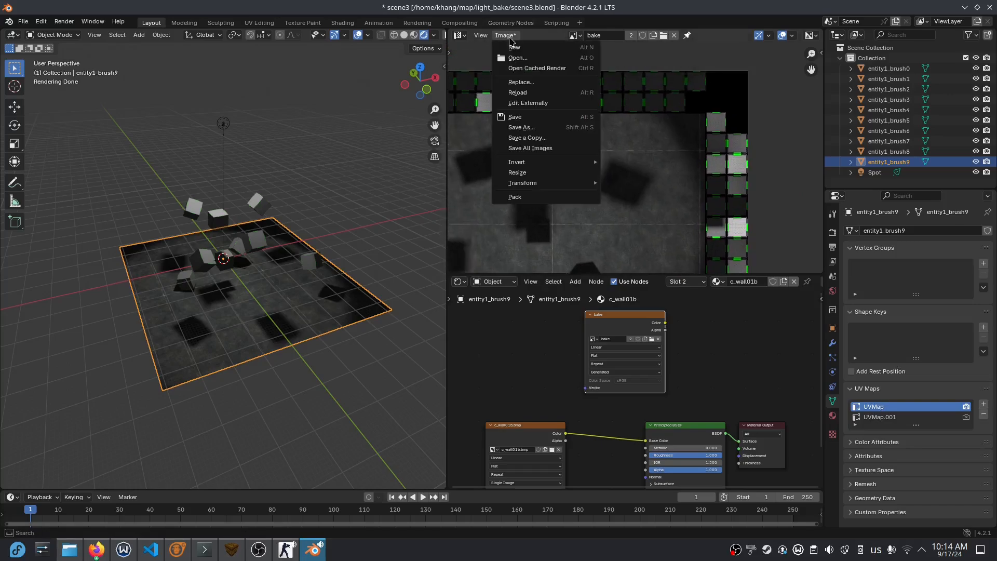
left_click(540, 128)
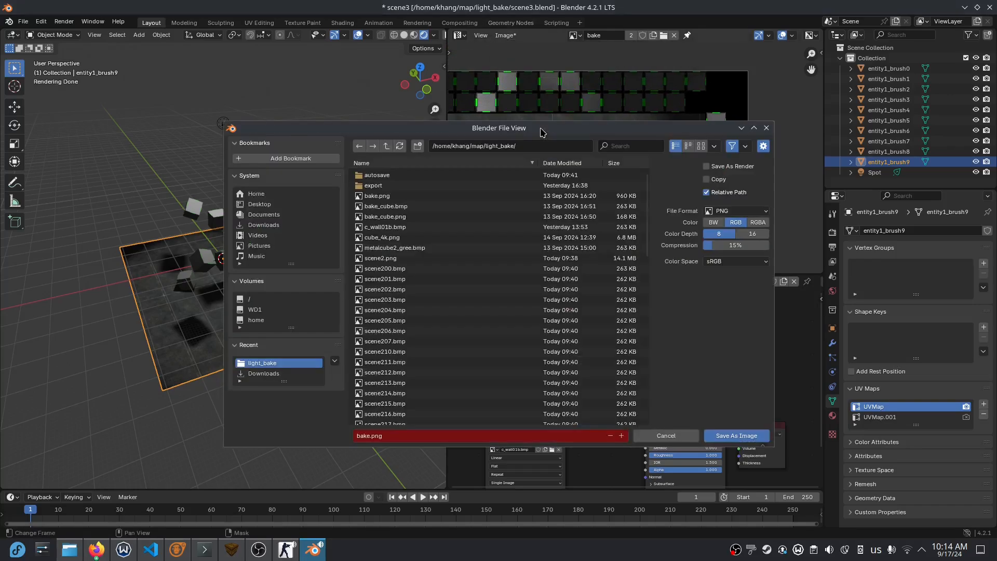
double_click(362, 438)
type("scene3")
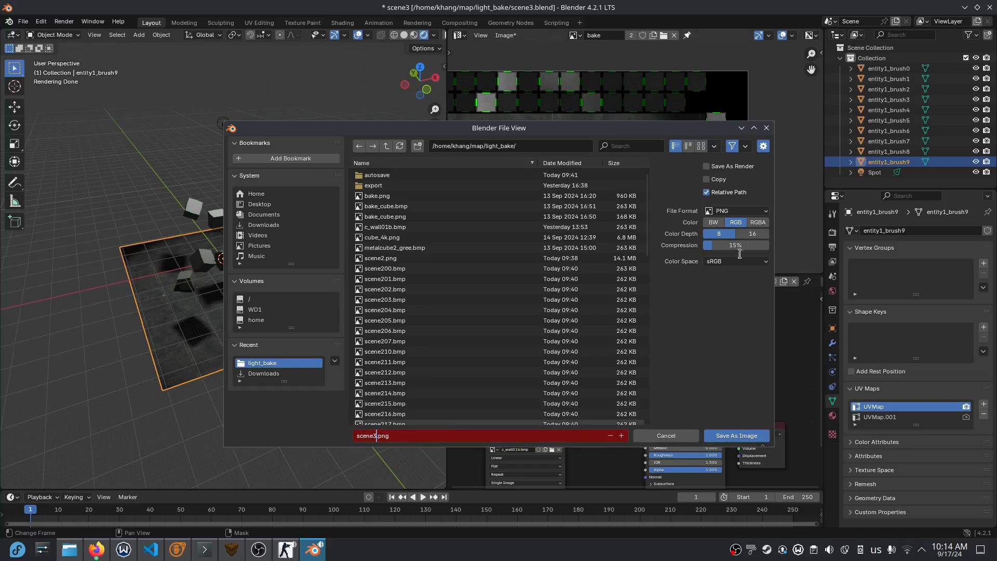
left_click(726, 436)
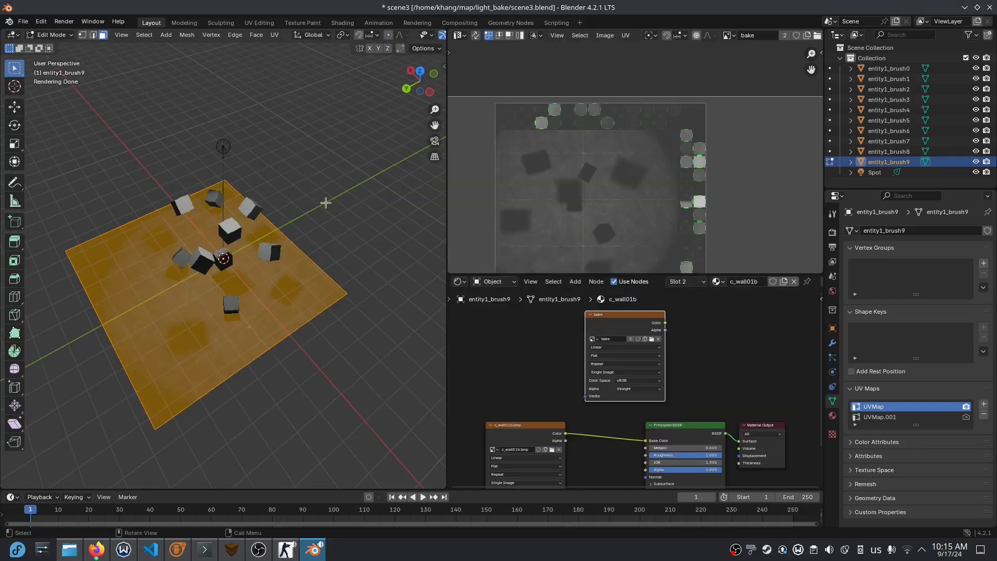
Step: Deselect the floor brush's faces, return to Object Mode and select all ten brushes
left_click(326, 203)
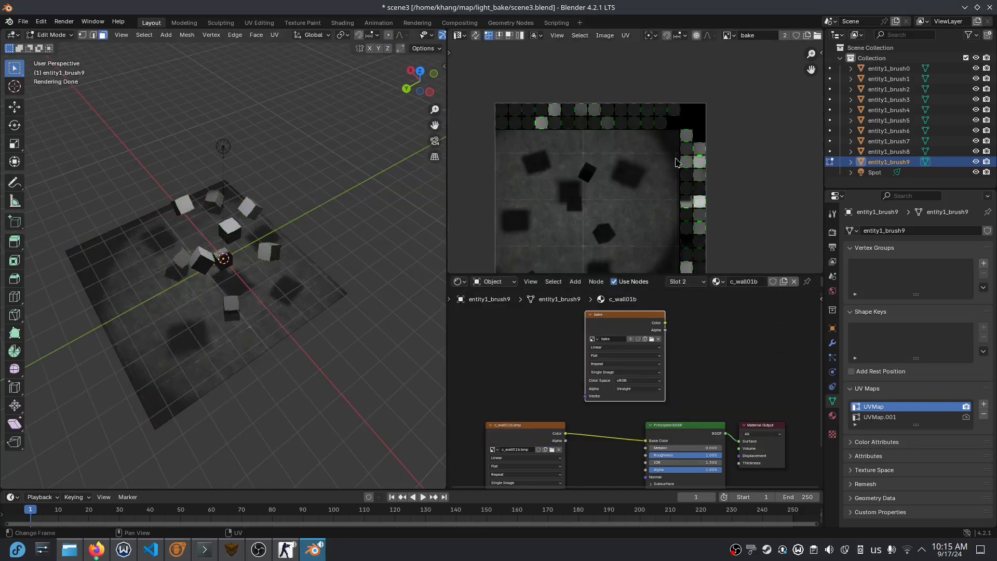
scroll(245, 257, "up", 3)
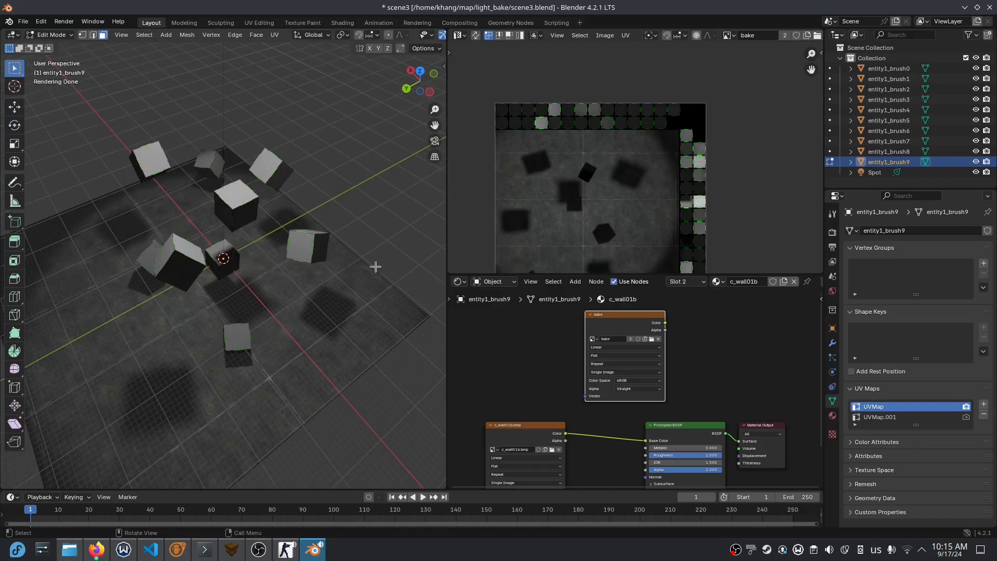
left_click(49, 34)
left_click(52, 48)
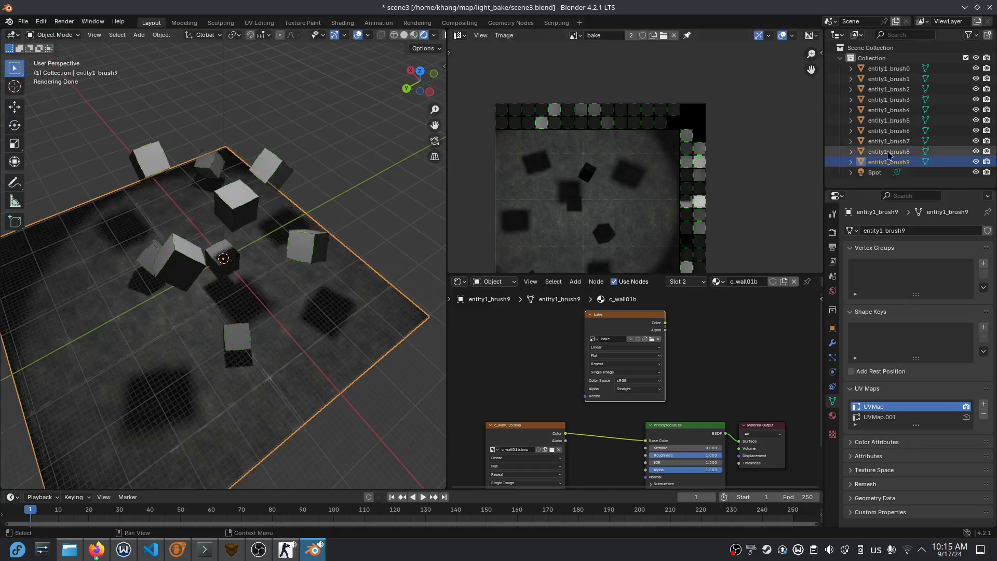
left_click_drag(919, 165, 919, 66)
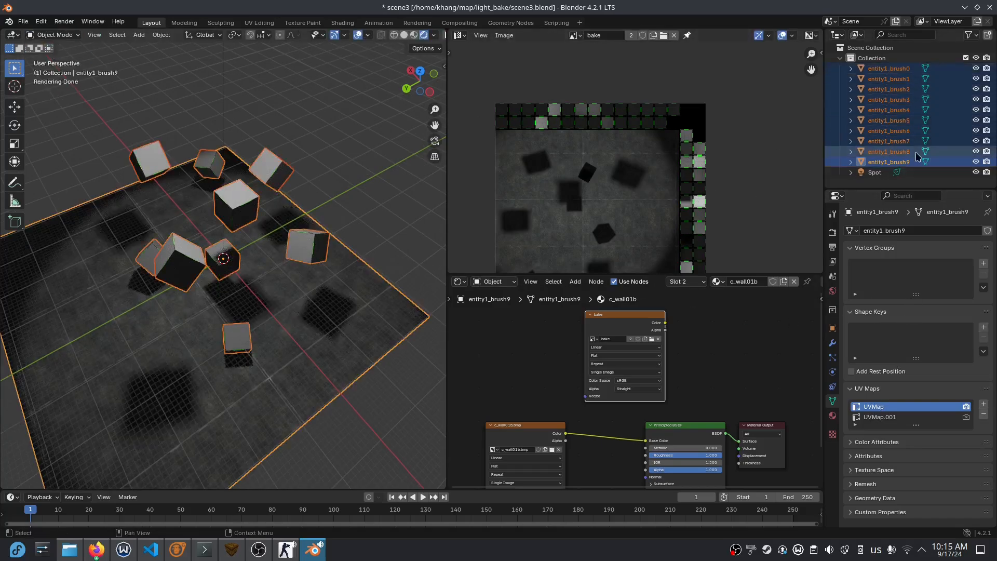
Step: Set the Source Engine Export path to the blend file's folder (//) and the export format to SMD
left_click(833, 277)
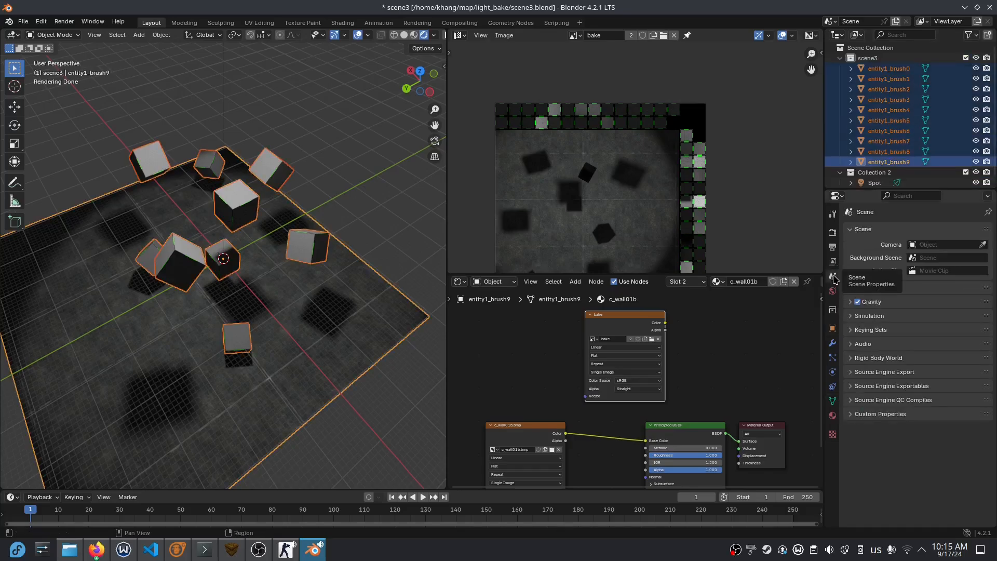
left_click(862, 373)
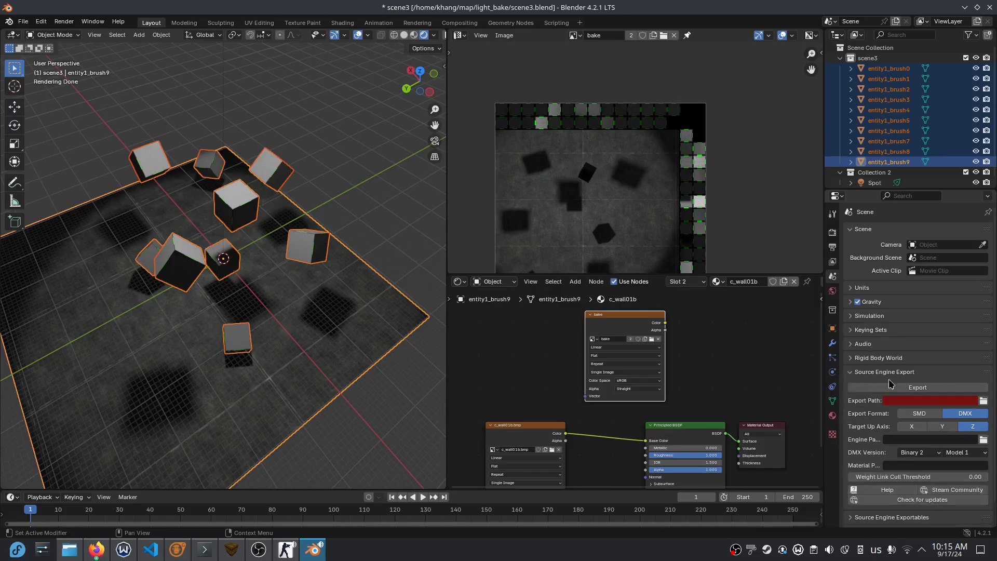
left_click(983, 402)
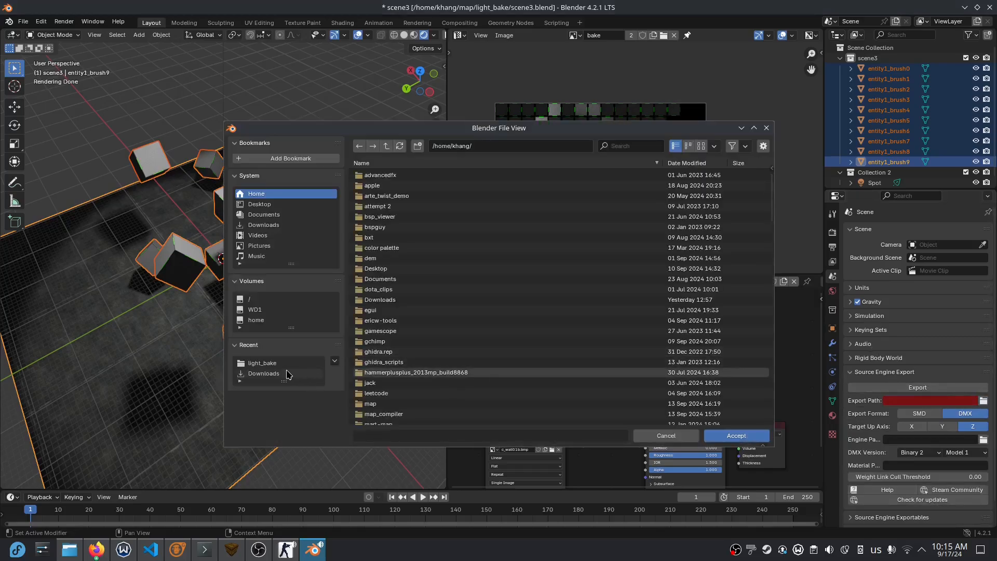
key("Return")
left_click(921, 413)
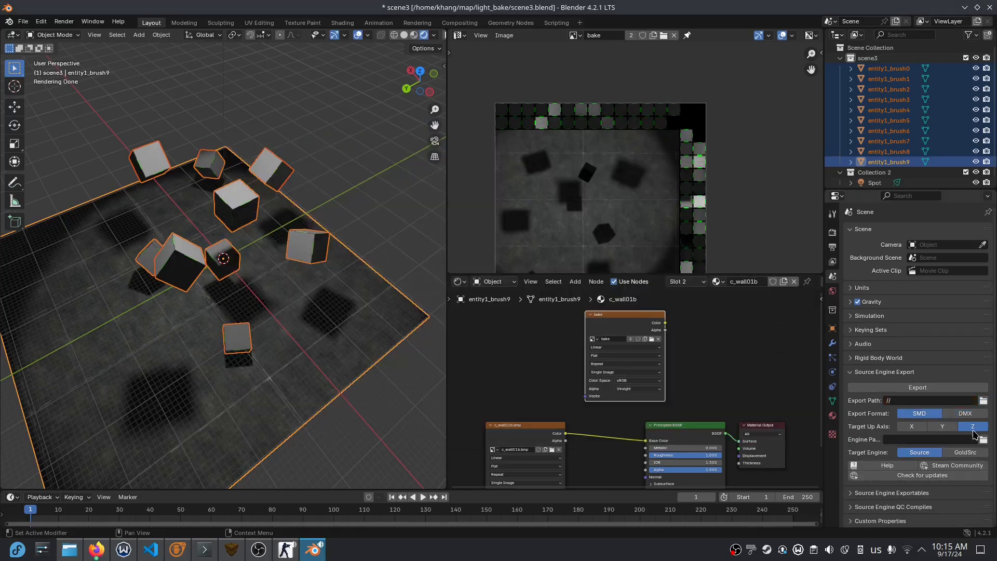
Step: Set the Source Engine Export target engine to GoldSrc and export the selected brushes as SMD
left_click(970, 456)
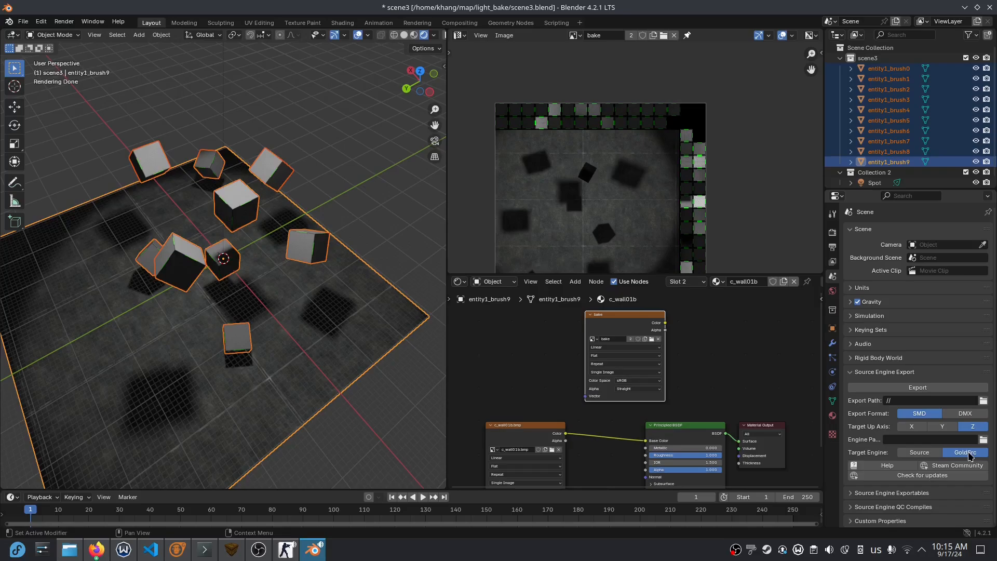
left_click(918, 388)
Step: Switch to Dolphin and filter the light_bake folder by scene3
left_click(69, 549)
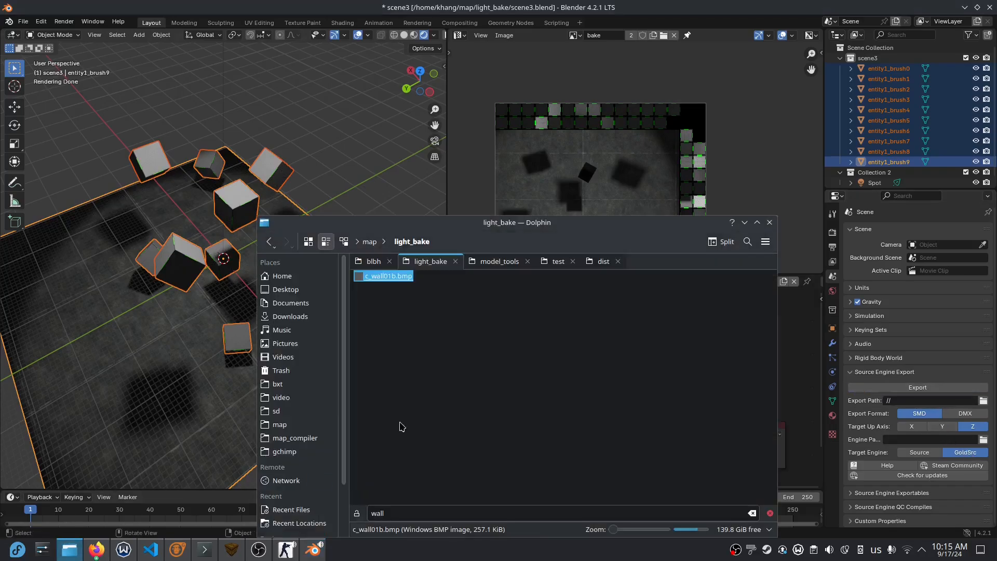
key("BackSpace")
key("BackSpace")
key("BackSpace")
key("BackSpace")
type("scene3")
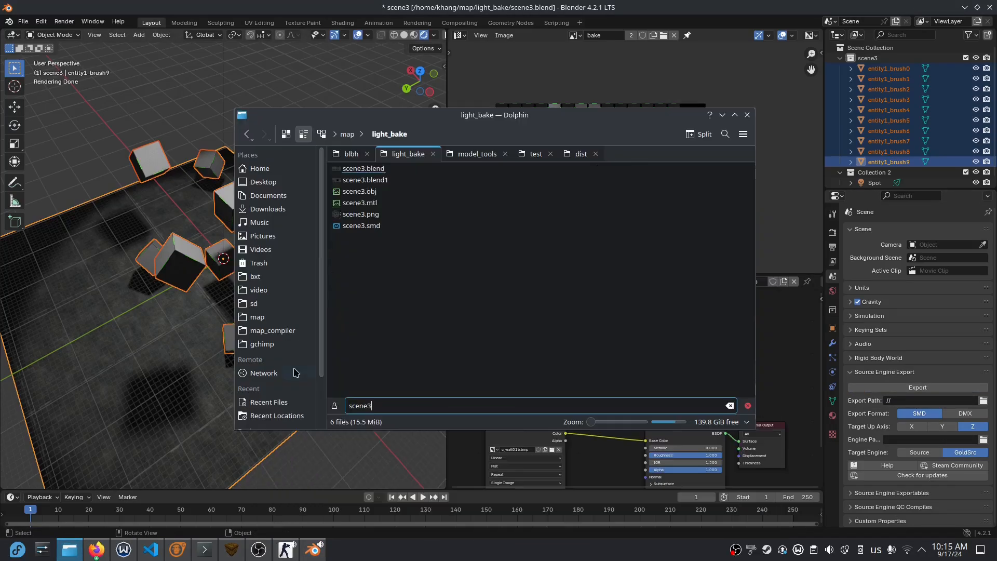
Step: Open scene3.png in Gwenview, inspect the baked texture up close and return to the file list
double_click(372, 220)
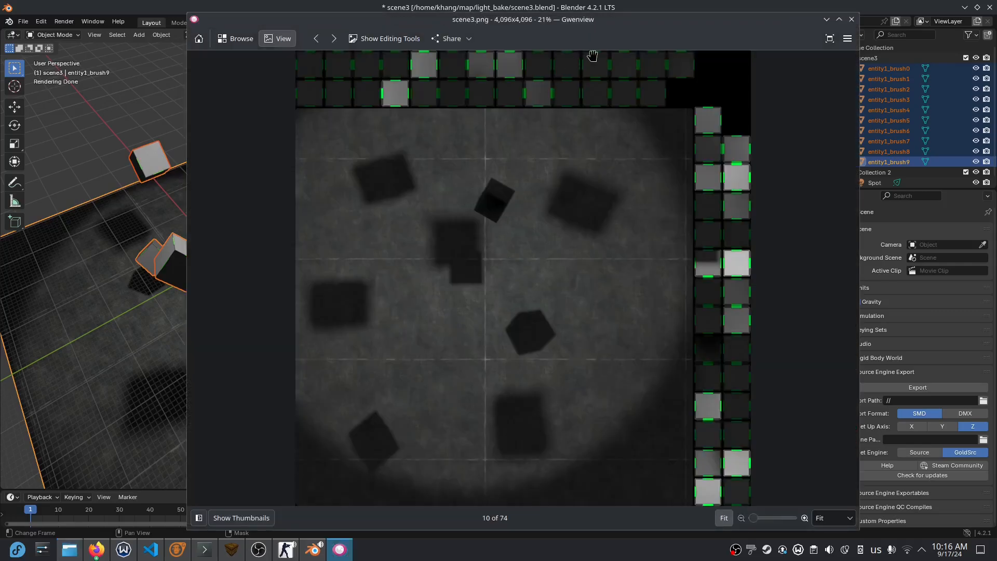
scroll(525, 205, "up", 5, "ctrl")
scroll(524, 205, "down", 3, "ctrl")
key("alt+Tab")
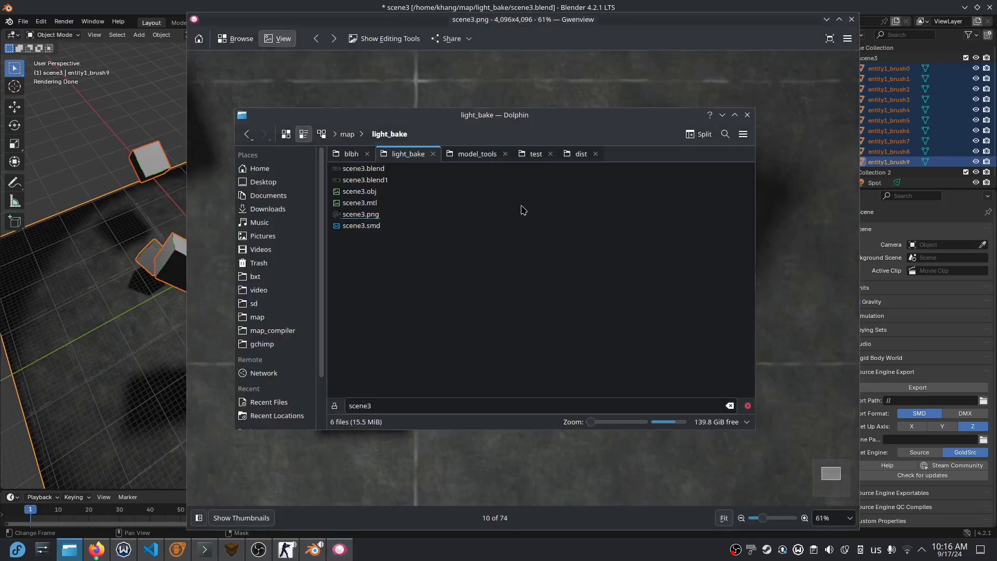
Step: Select scene3.smd, move the image viewer aside and switch to gchimp's BLBH tool
left_click(362, 233)
left_click_drag(508, 21, 608, 42)
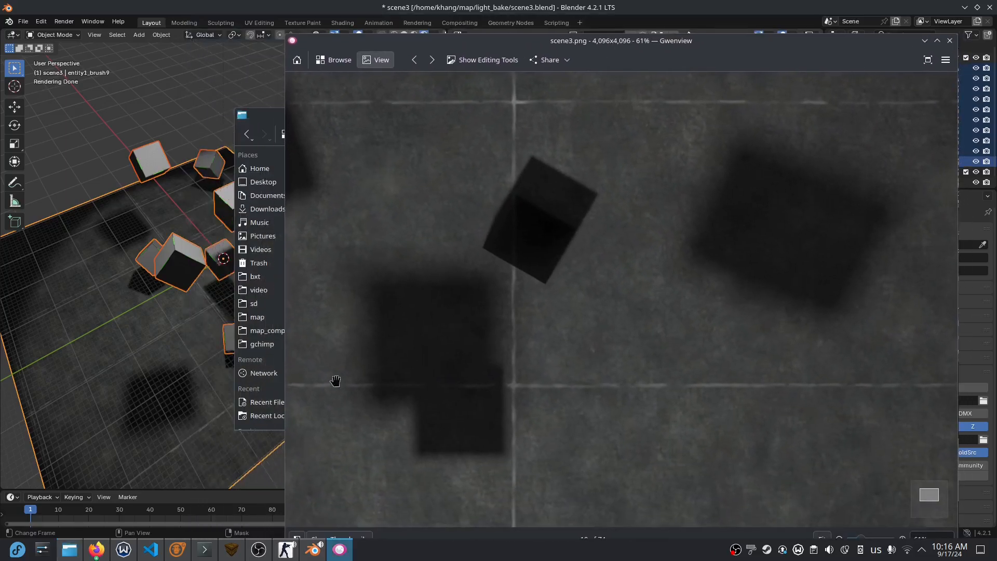
left_click(177, 550)
left_click(630, 167)
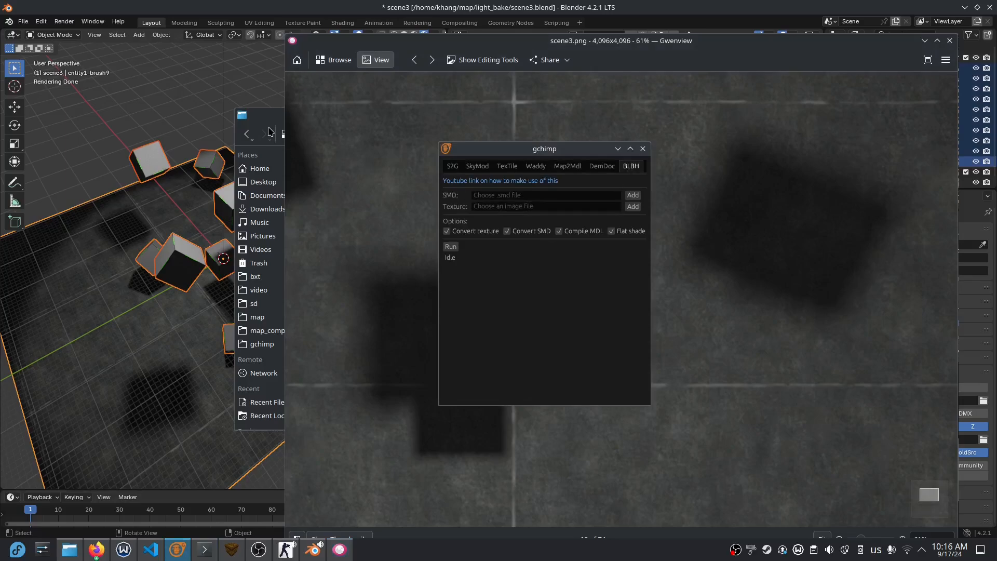
Step: Load scene3.smd and scene3.png from the light_bake folder as the SMD and texture in gchimp's BLBH tool
left_click_drag(267, 114, 130, 70)
left_click(224, 169, "ctrl")
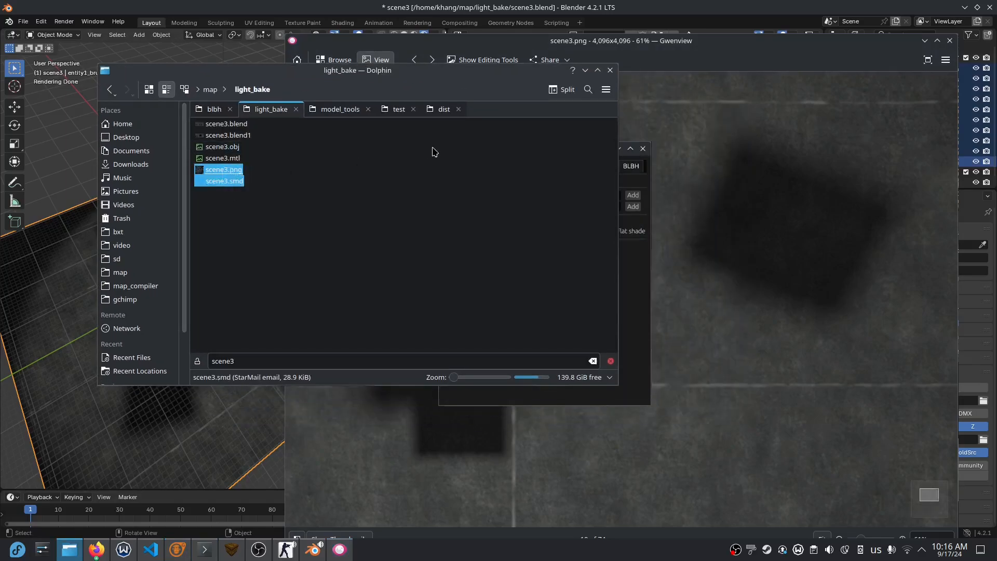
left_click_drag(505, 279, 362, 248, "super")
left_click_drag(113, 157, 551, 262)
left_click(558, 272)
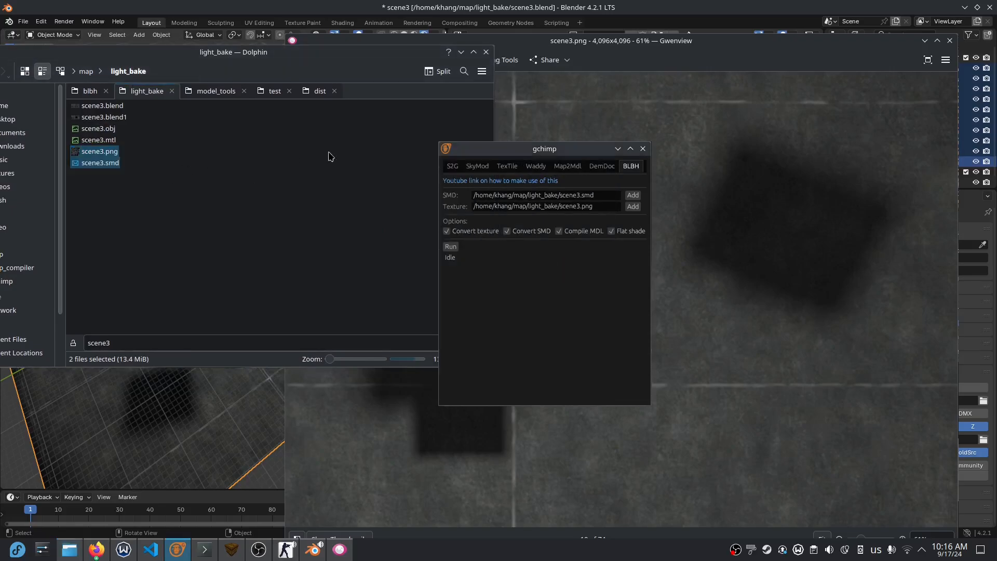
left_click(633, 195)
left_click(741, 82)
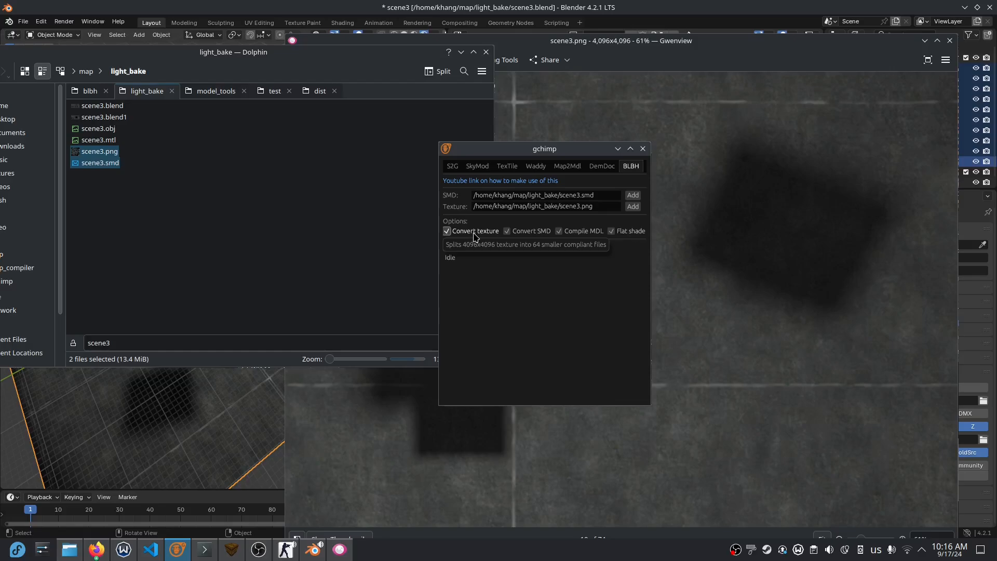
Step: Look over the scene3 files in Dolphin, move its window aside and return to gchimp
left_click(222, 194)
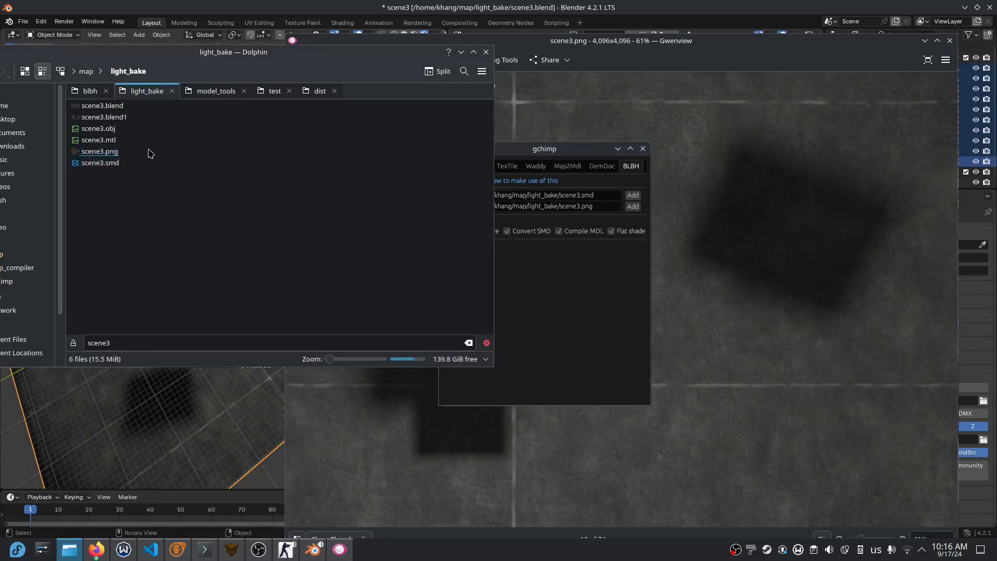
left_click_drag(260, 58, 436, 74)
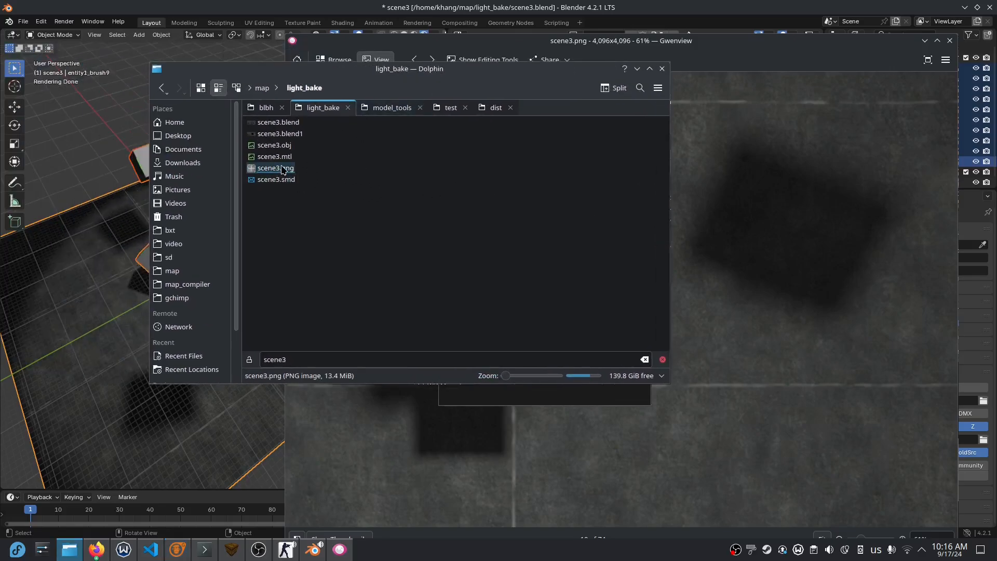
left_click_drag(447, 81, 346, 49)
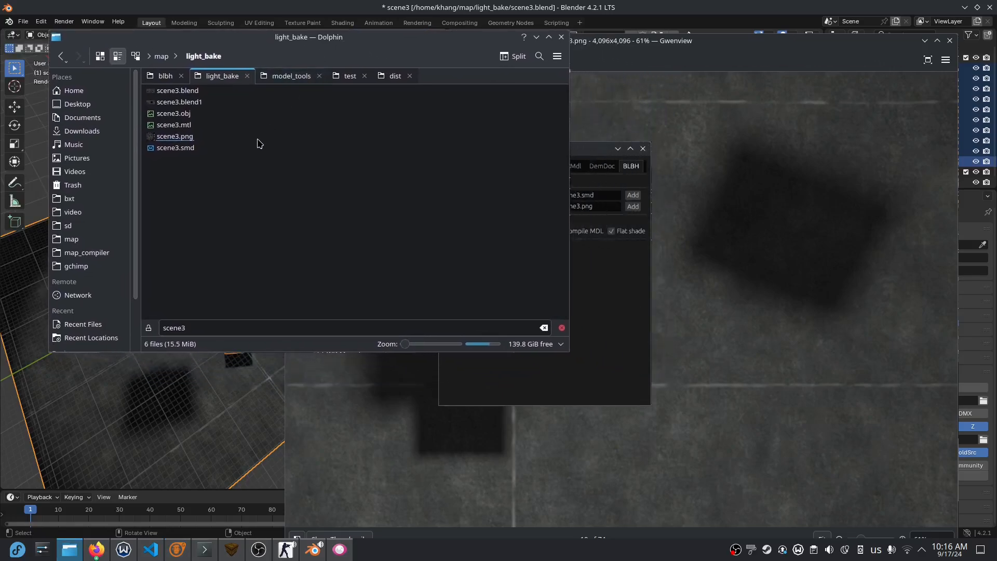
left_click(602, 156)
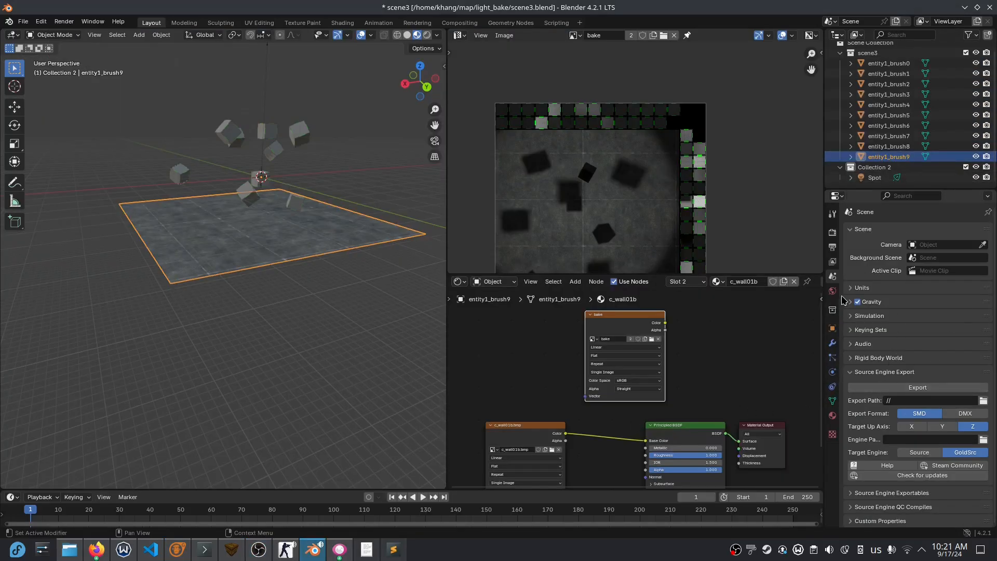
Step: Check the UV Maps list in the object data properties of the brushes in the scene3 collection
left_click(832, 401)
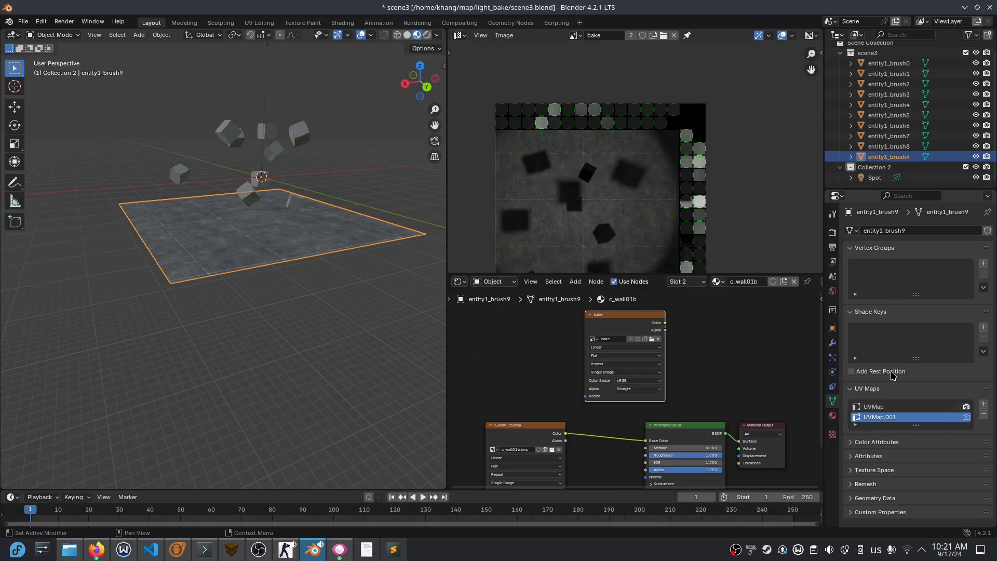
key("Up")
key("Up")
key("Up")
key("Up")
key("Up")
key("Up")
key("Up")
key("Up")
key("Up")
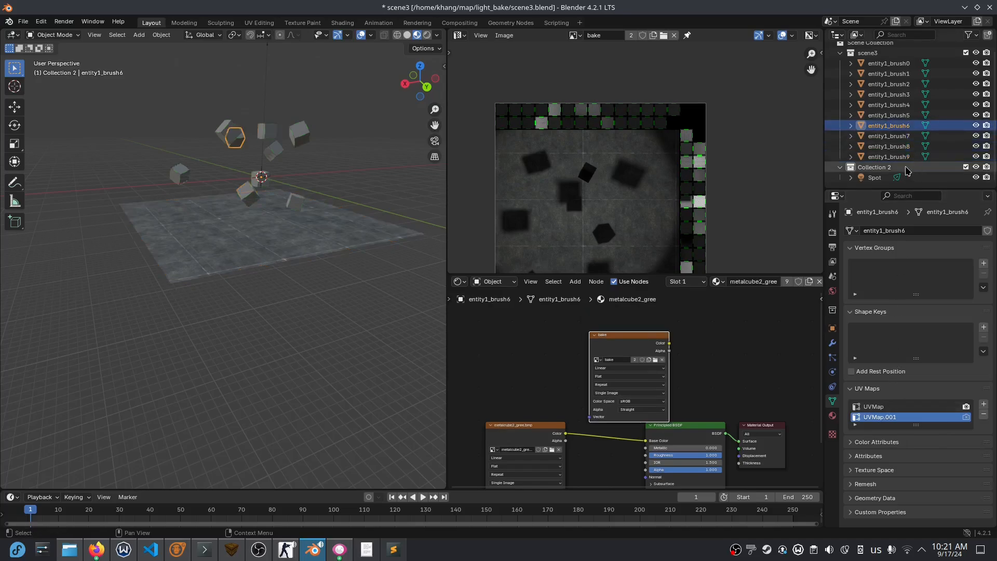
key("Down")
key("Down")
key("Down")
key("Down")
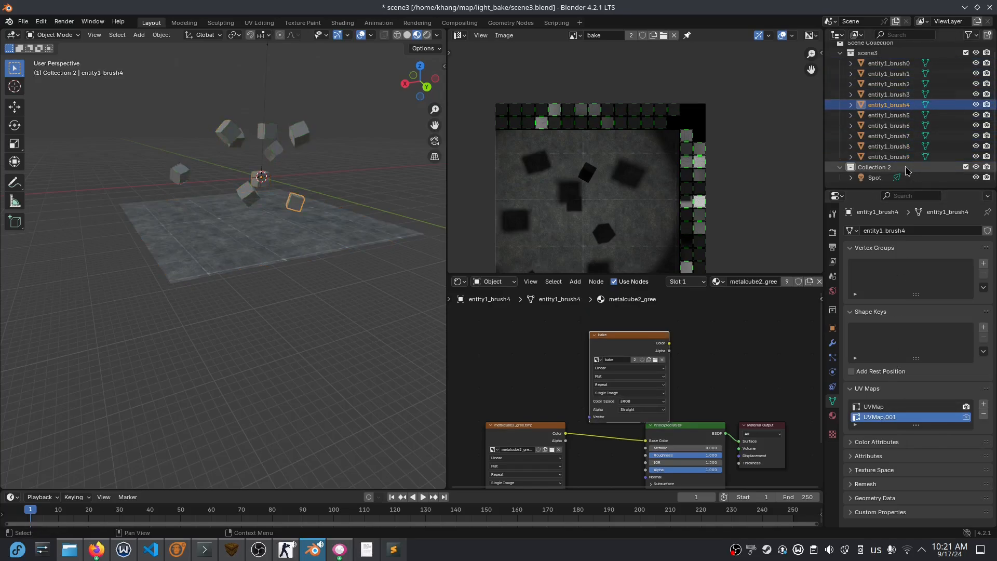
key("Down")
key("Down")
key("Down")
key("Down")
key("Down")
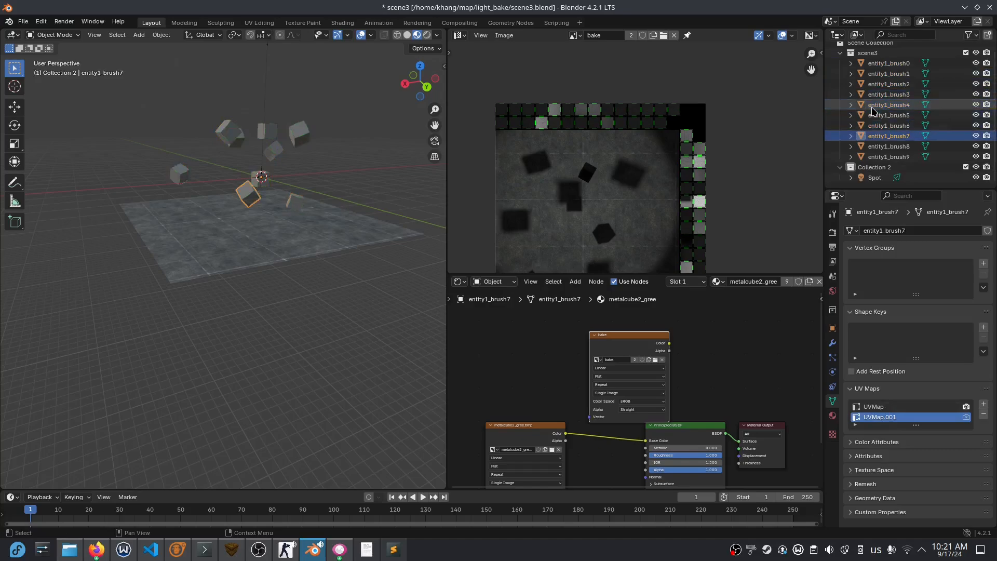
Step: Select all brushes from entity1_brush0 to entity1_brush9 and export them as scene3.smd again
left_click(894, 63)
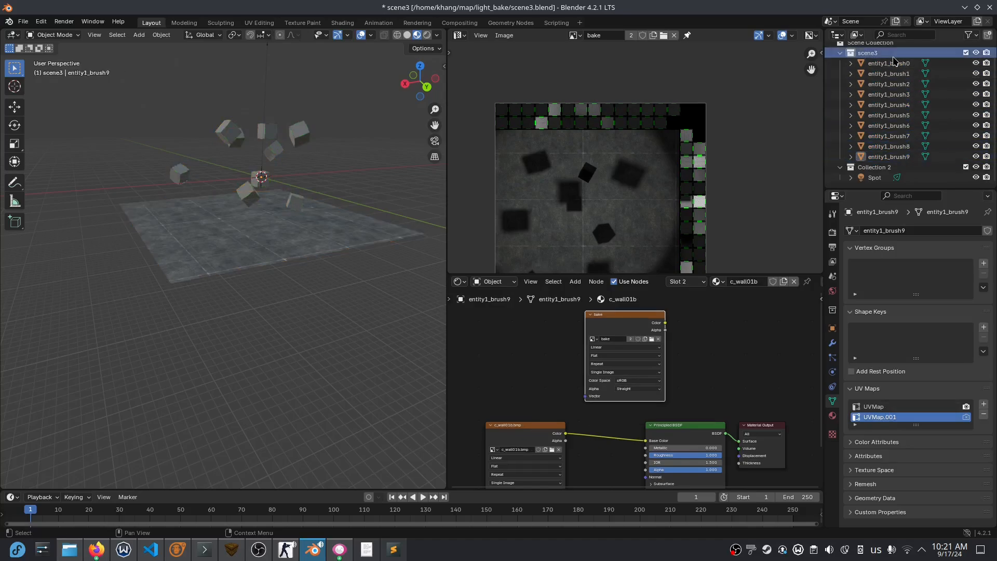
left_click(889, 156, "shift")
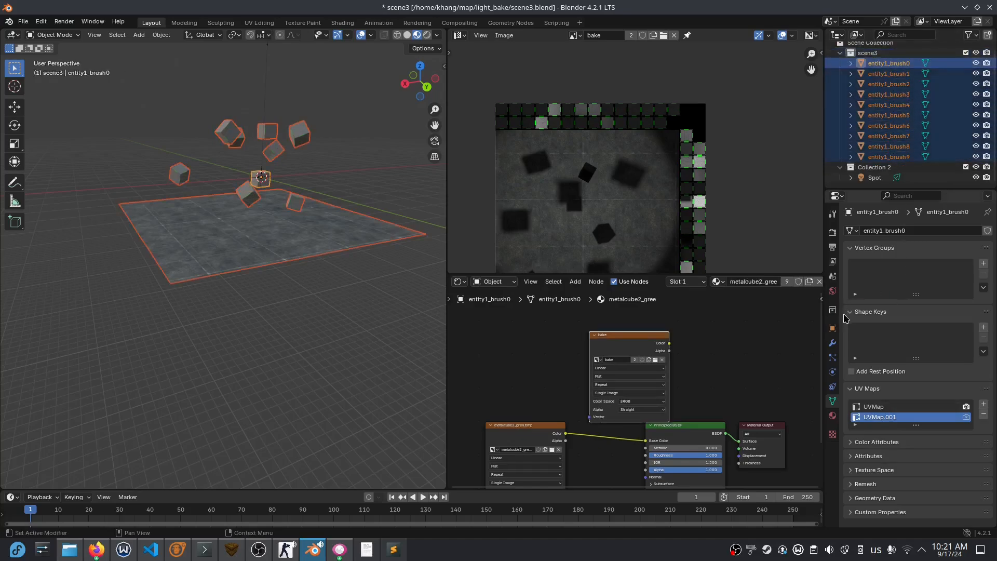
left_click(833, 277)
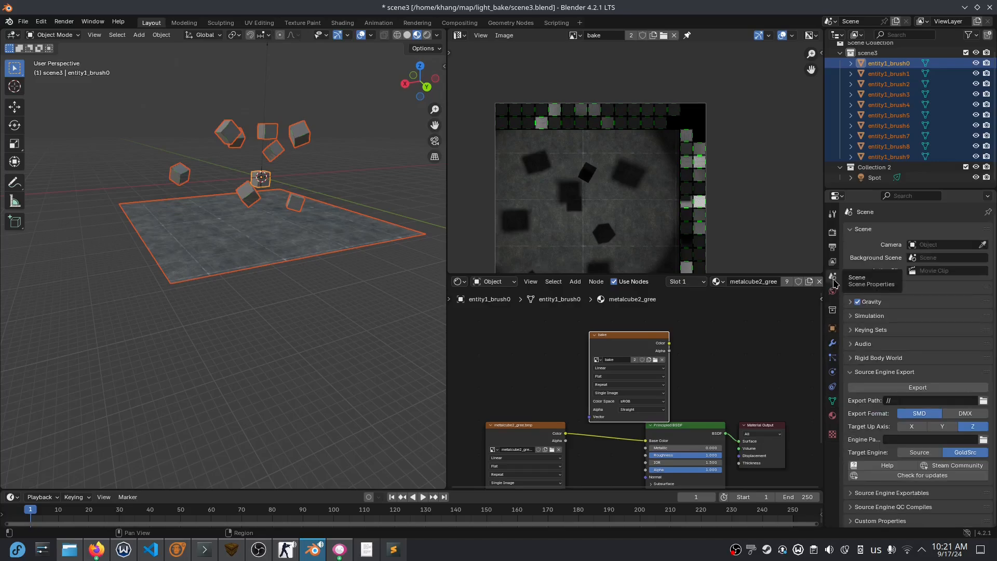
left_click(905, 387)
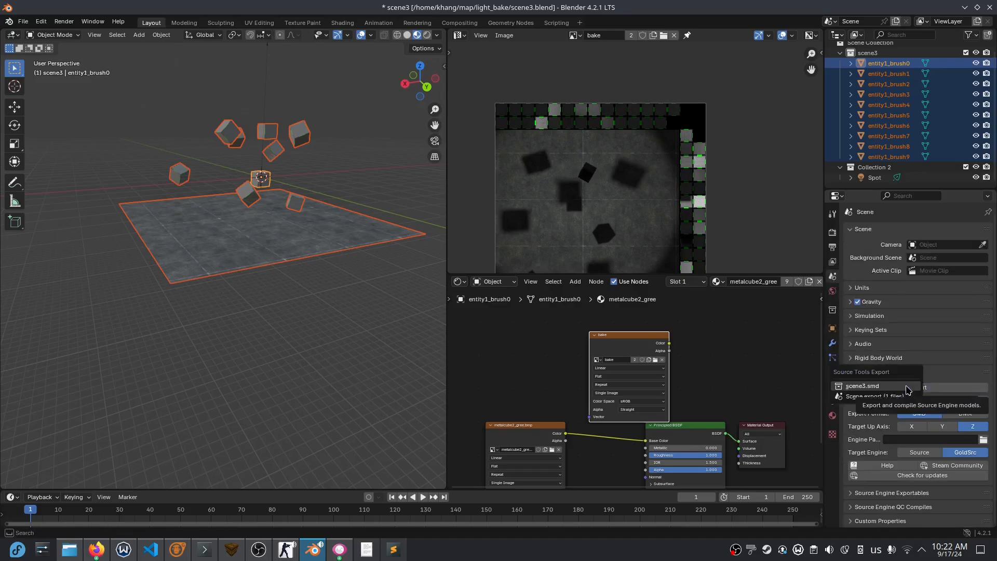
left_click(907, 387)
Step: Switch to gchimp and run the BLBH conversion on scene3.smd and scene3.png, with the light_bake folder open alongside
left_click(177, 550)
left_click(587, 206)
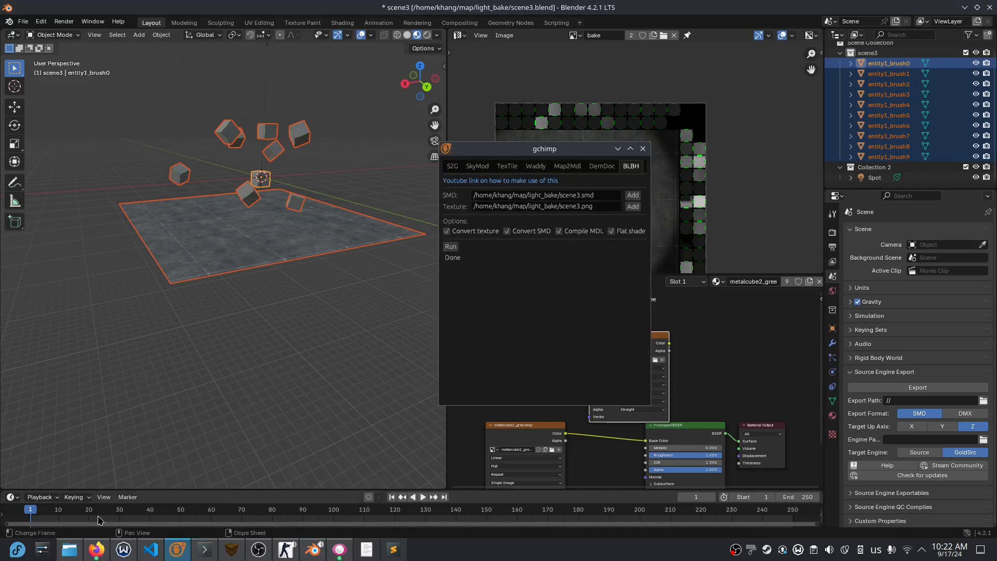
left_click(73, 550)
left_click(595, 308)
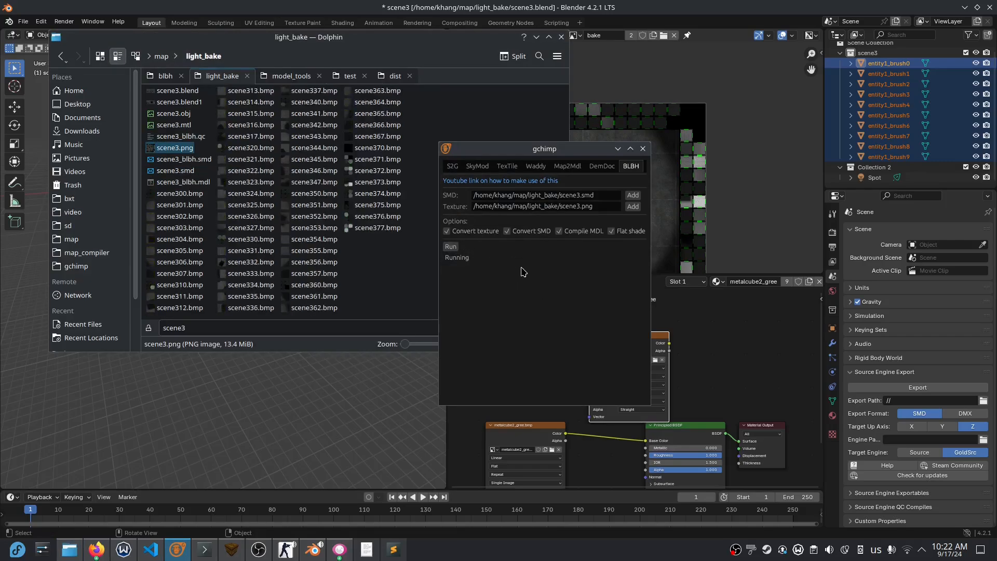
Step: Copy scene3_blbh.mdl from light_bake into the game's models/arte/test folder
left_click(183, 182)
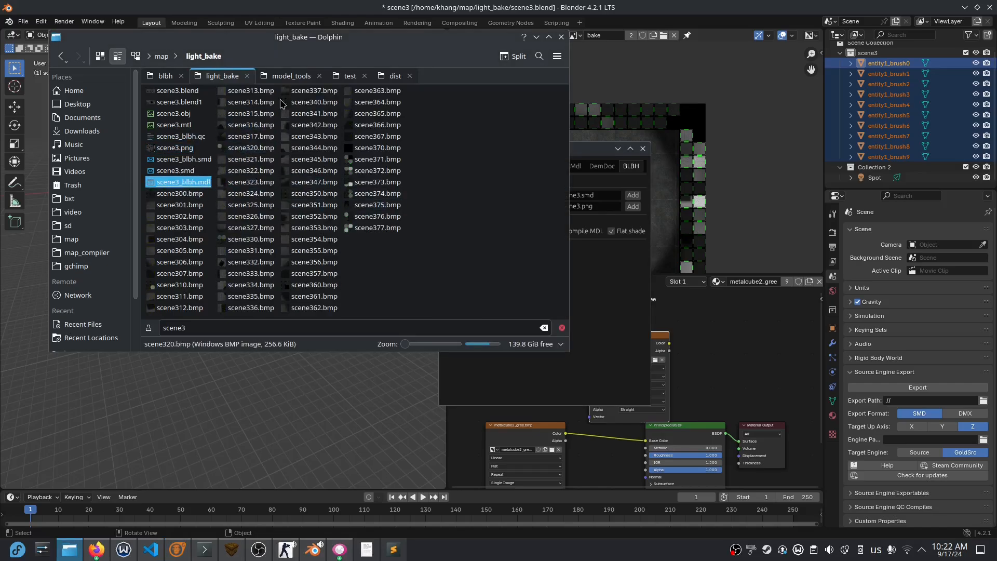
left_click(348, 76)
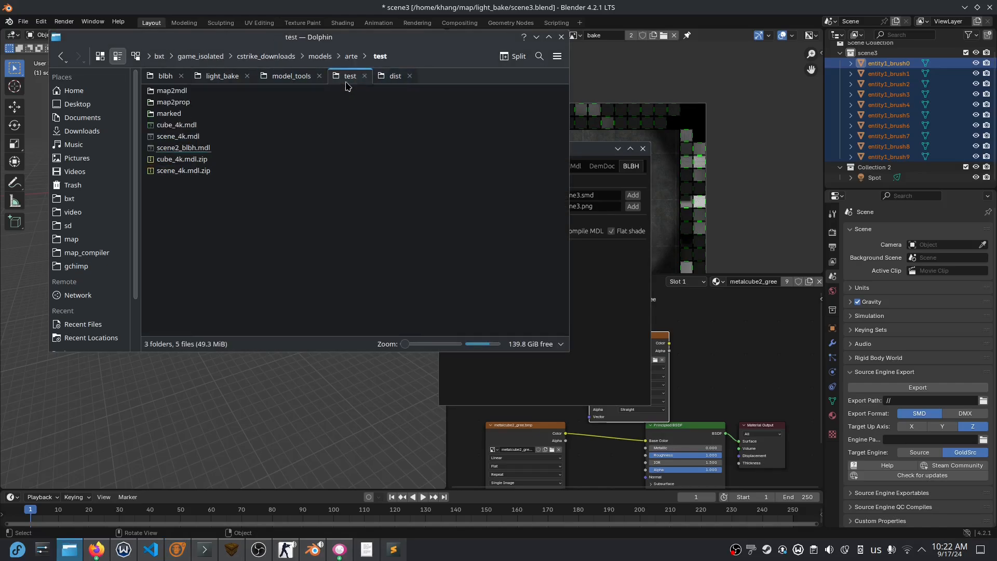
key("ctrl+v")
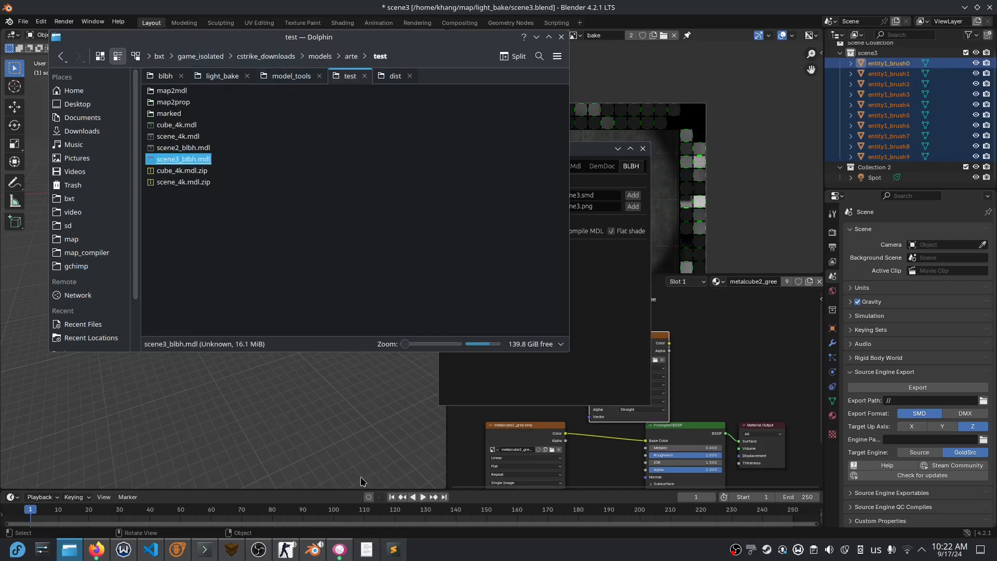
Step: Switch to TrenchBroom and open the recent map map2mdl.map
left_click(232, 550)
right_click_drag(507, 296, 483, 396)
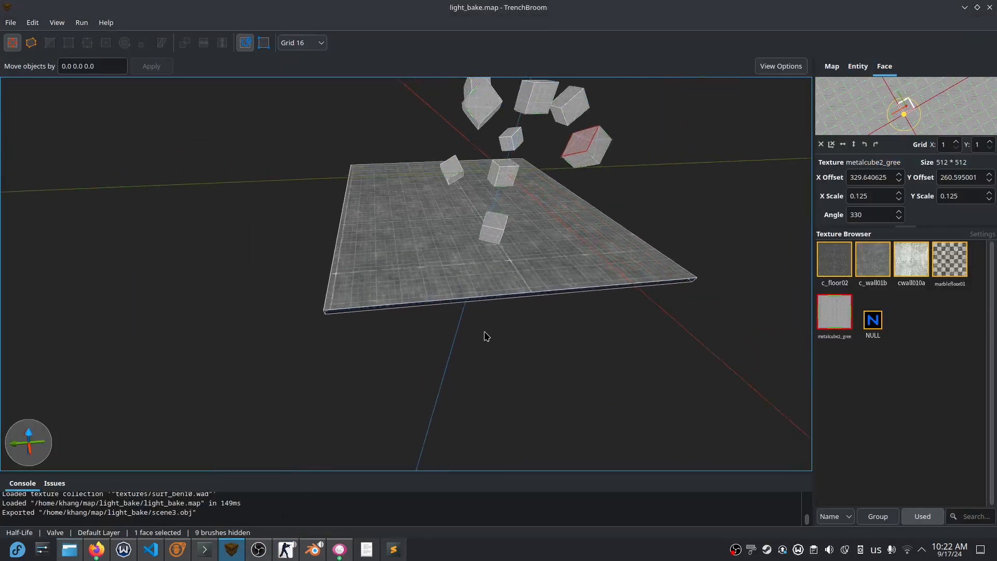
scroll(518, 329, "down", 3)
scroll(519, 329, "up", 2)
left_click(10, 22)
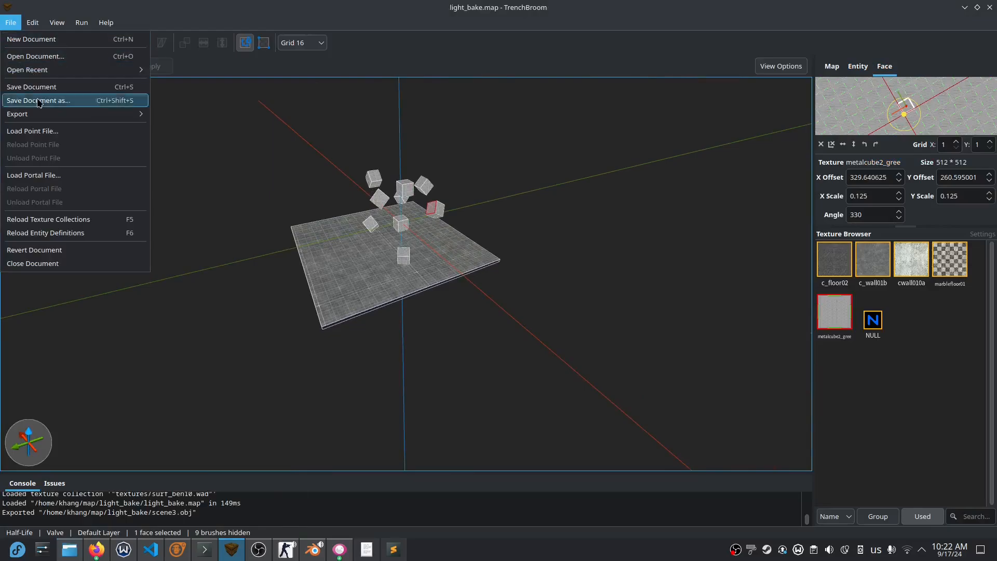
mouse_move(80, 73)
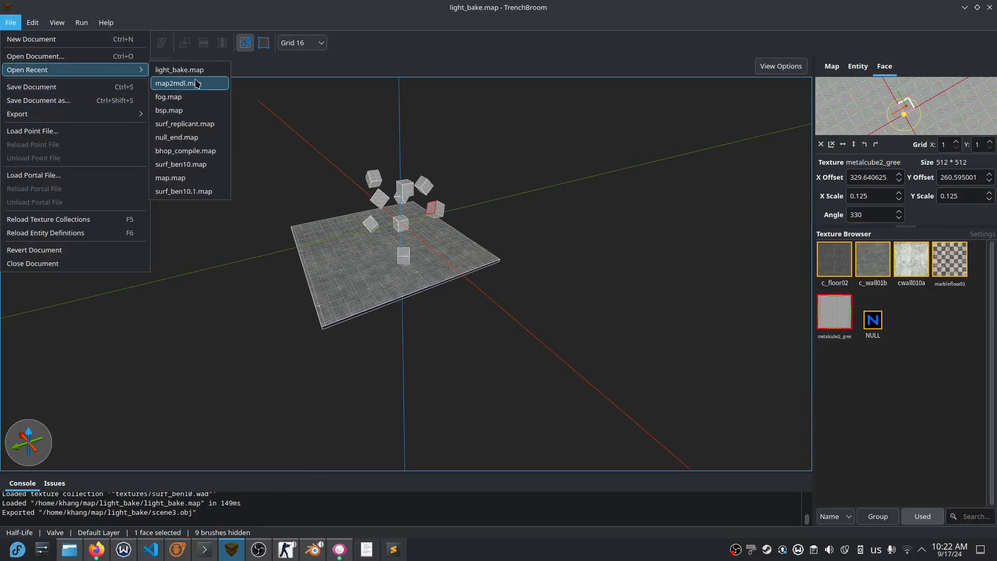
left_click(178, 83)
Step: Point the cycler_sprite entity's model property to the new scene3 model in models/arte/test
key("ctrl+space")
right_click_drag(402, 216, 344, 241)
left_click(344, 241)
left_click(858, 67)
double_click(933, 165)
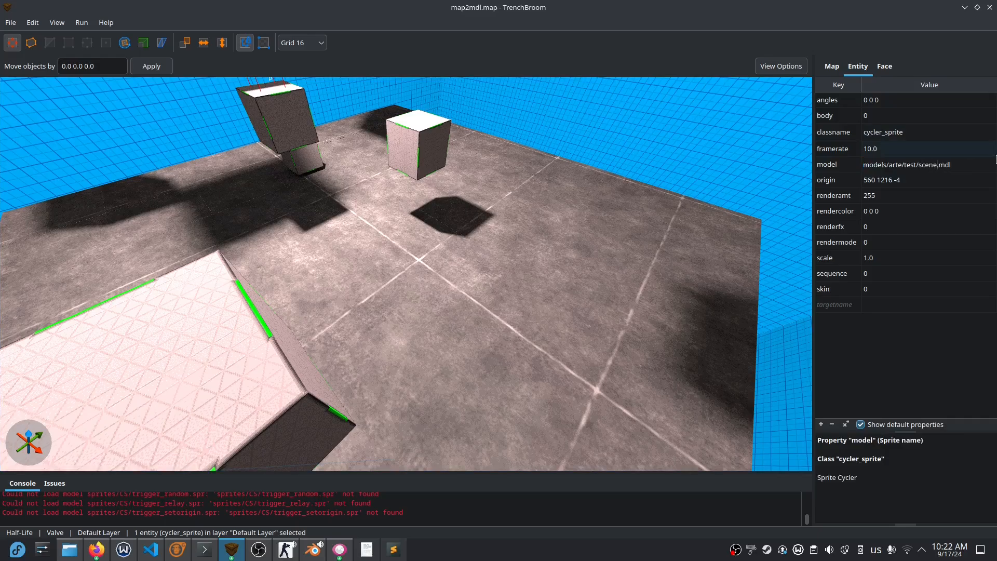
key("Return")
Step: Deselect the entity, save map2mdl.map and compile it for the game
right_click_drag(431, 310, 465, 309)
key("Escape")
key("ctrl+s")
key("ctrl+shift+c")
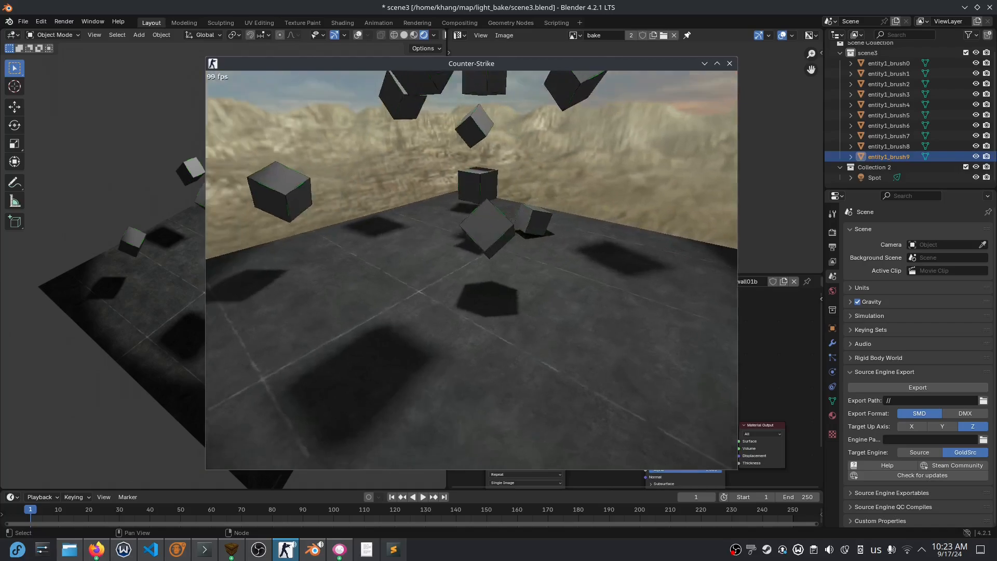
Step: Compare the baked model in Counter-Strike with the rendered scene in Blender
key("alt+Tab")
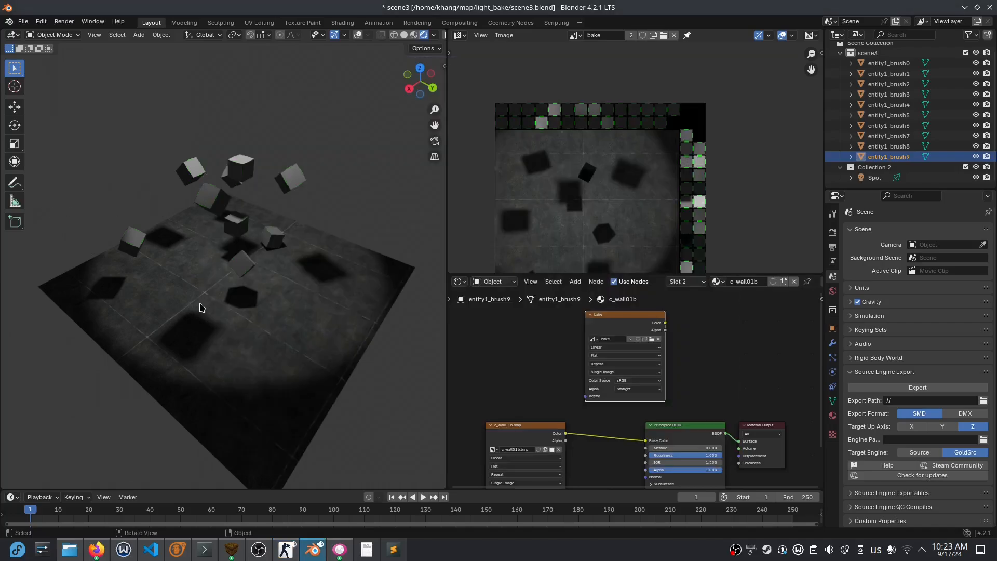
key("alt+Tab")
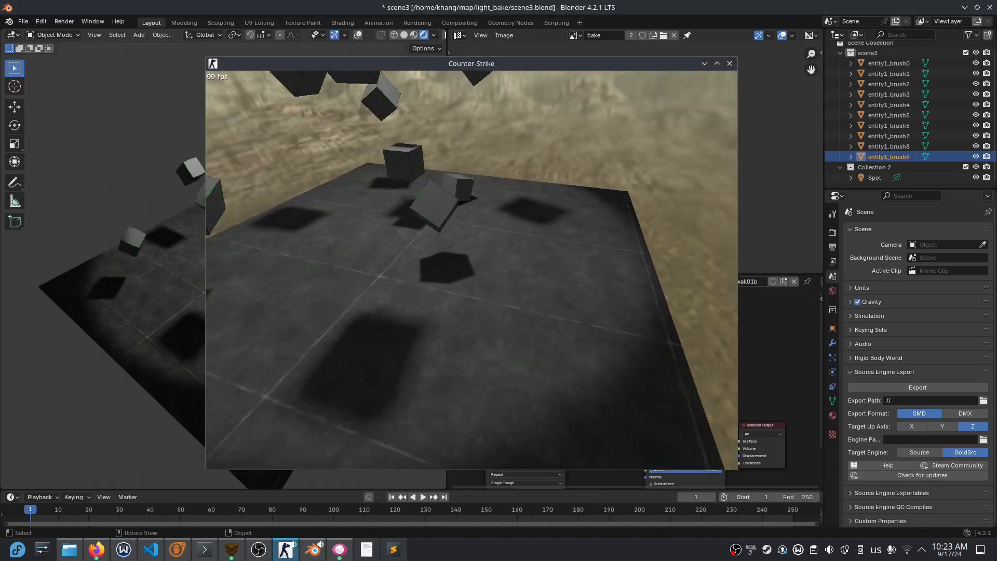
key("super")
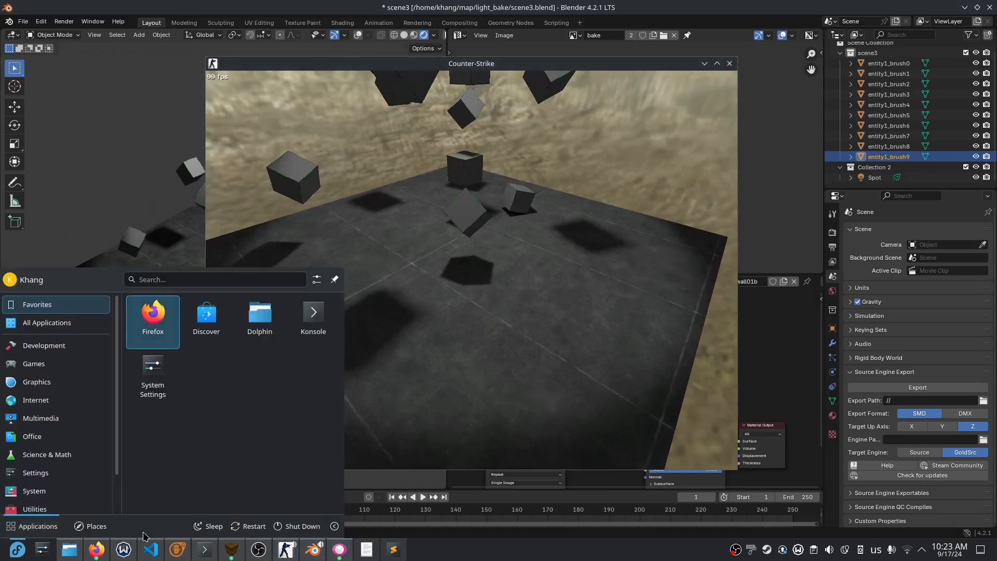
Step: Open scene3_blbh.mdl from the models/arte/test folder in Half-Life Asset Manager and inspect the baked cubes and floor
left_click(62, 554)
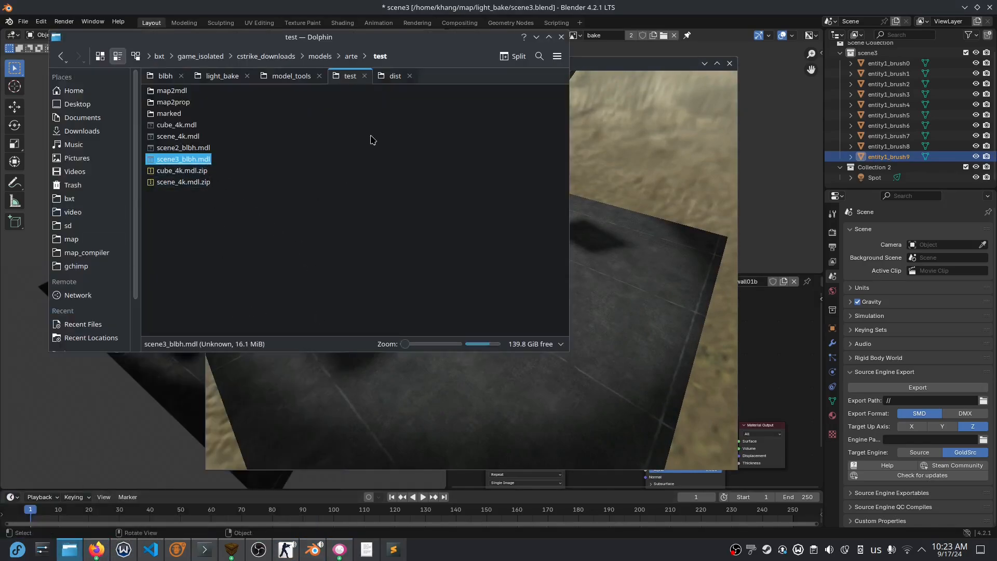
left_click(291, 76)
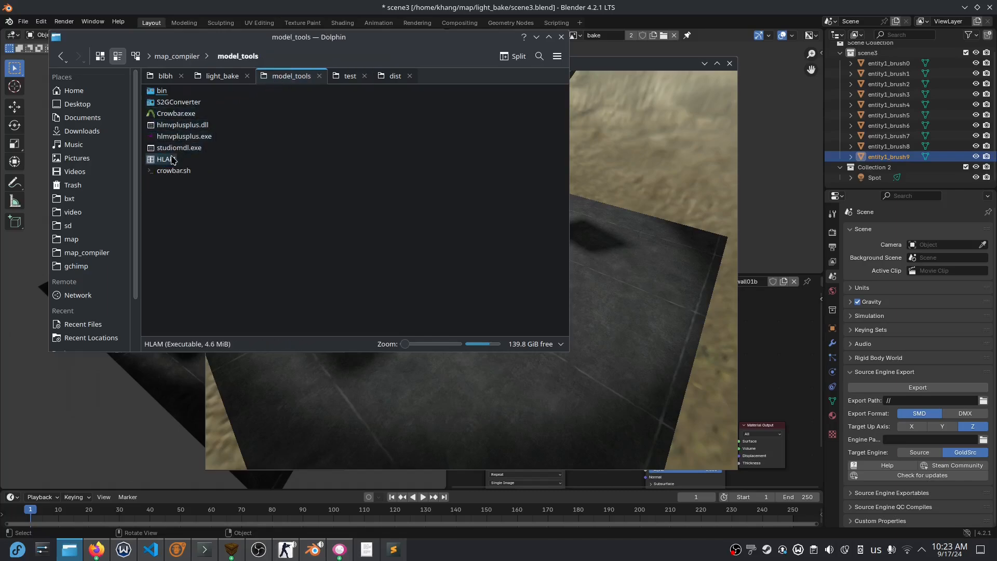
left_click(333, 78)
left_click_drag(171, 165, 173, 161)
double_click(181, 159)
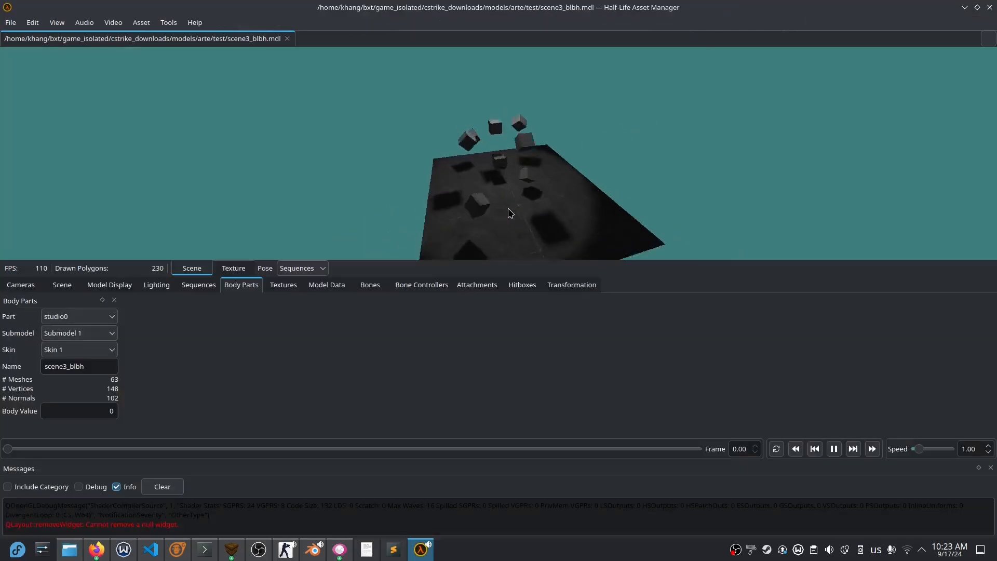
left_click_drag(510, 213, 534, 189)
right_click_drag(534, 189, 539, 93)
left_click_drag(538, 94, 556, 213)
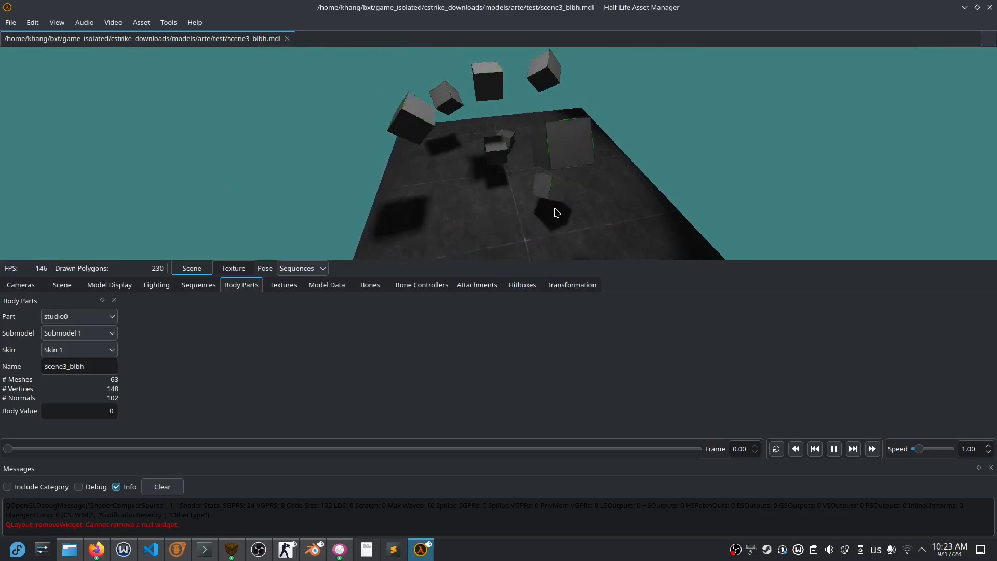
Step: Display the model's scene377.bmp texture with its UV map shown and overlaid
left_click(283, 285)
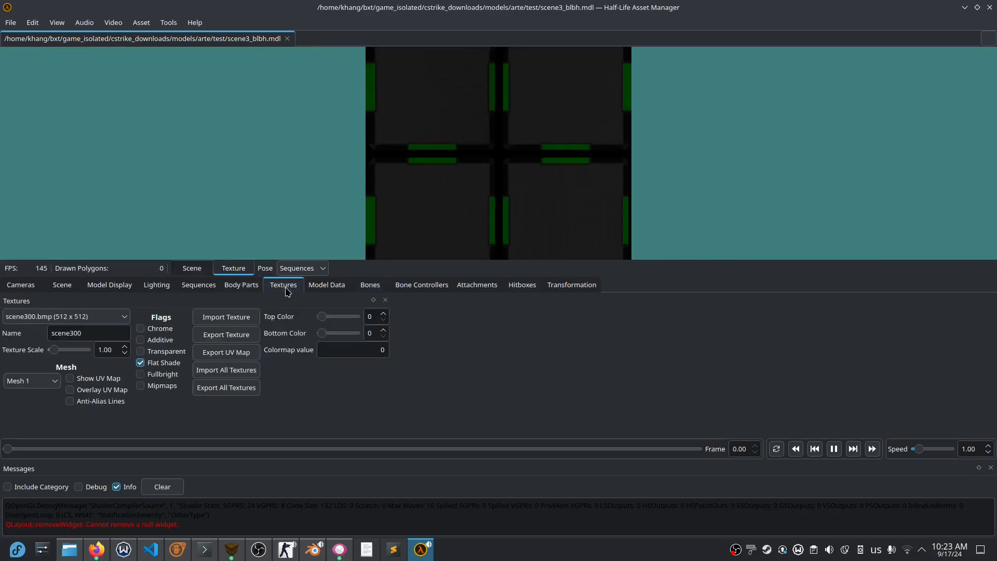
left_click(65, 316)
scroll(61, 340, "down", 6)
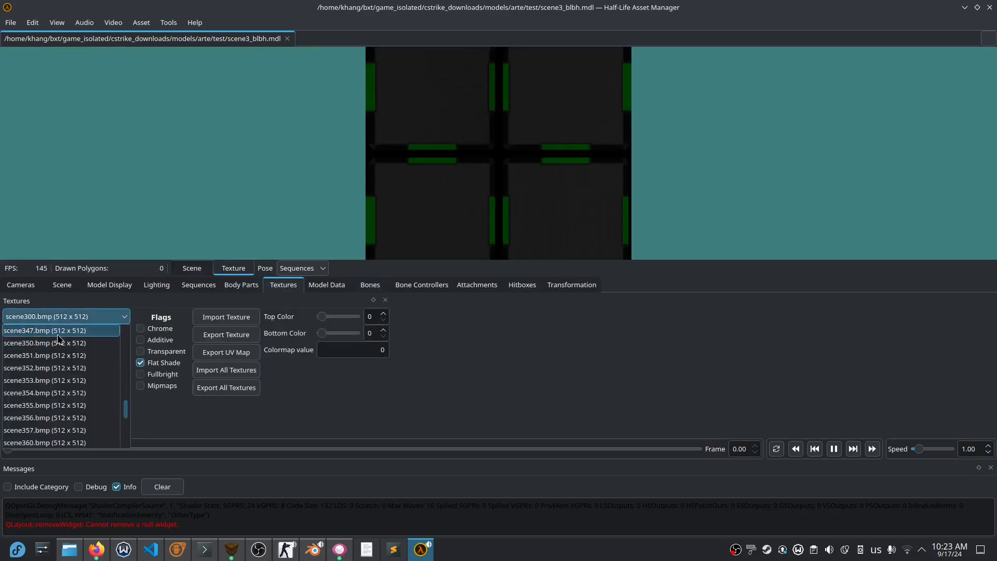
left_click(46, 443)
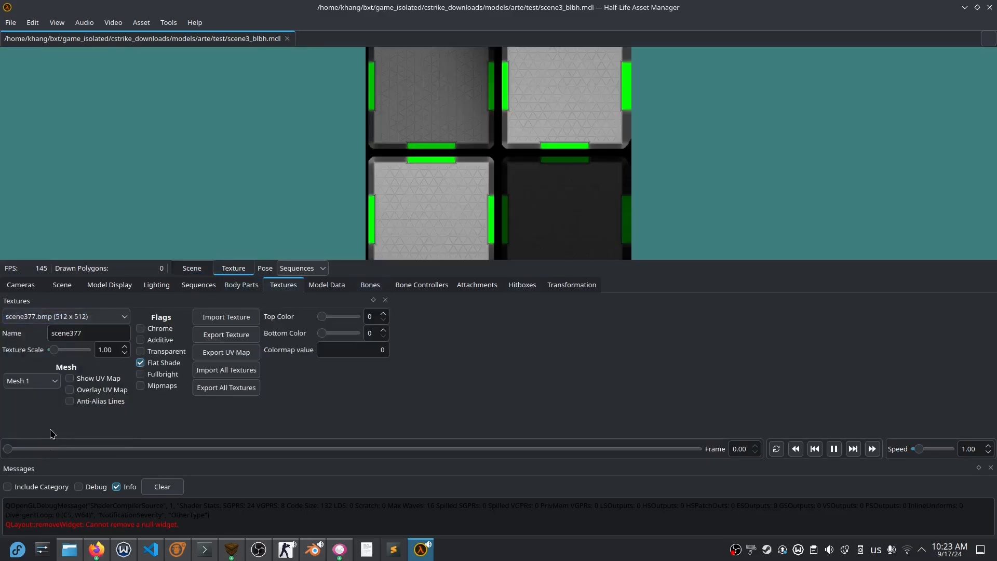
left_click(97, 378)
left_click(104, 390)
Step: Shrink the texture display to a scale of 0.60 and browse the model's other textures, including scene376, scene362 and scene345
left_click(65, 316)
left_click(45, 440)
scroll(593, 159, "down", 9)
scroll(556, 187, "up", 5)
scroll(104, 322, "up", 5)
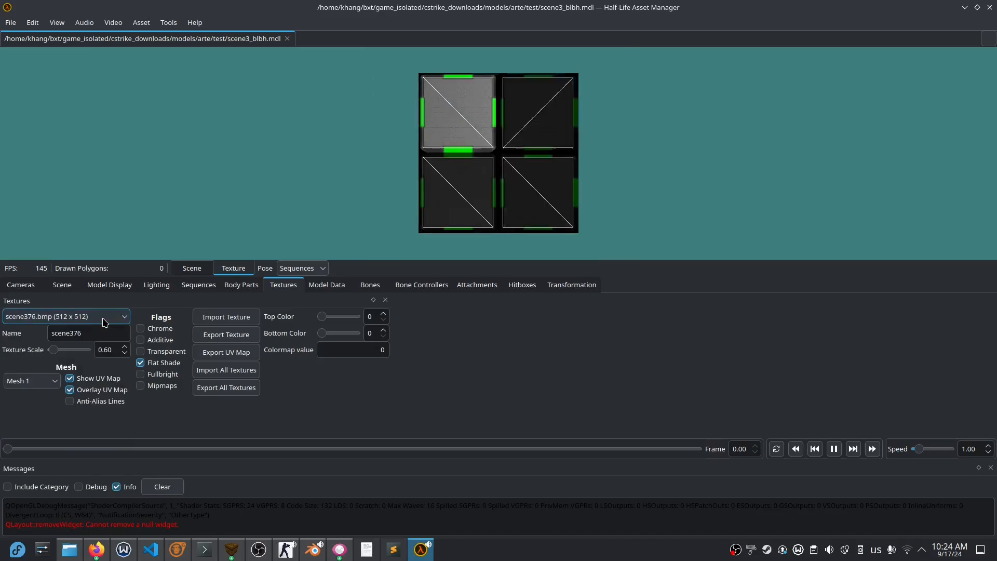
scroll(104, 322, "up", 5)
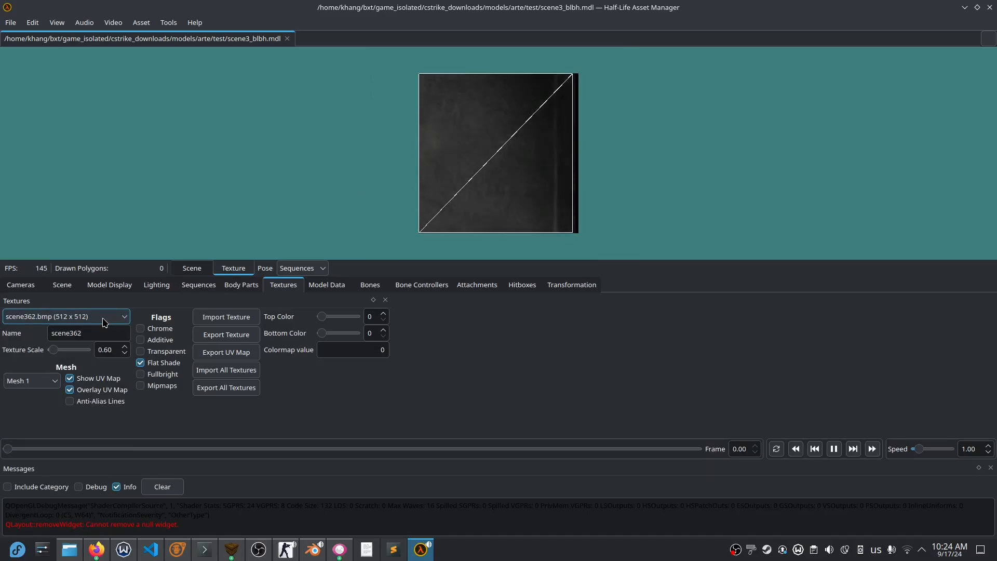
scroll(104, 322, "up", 3)
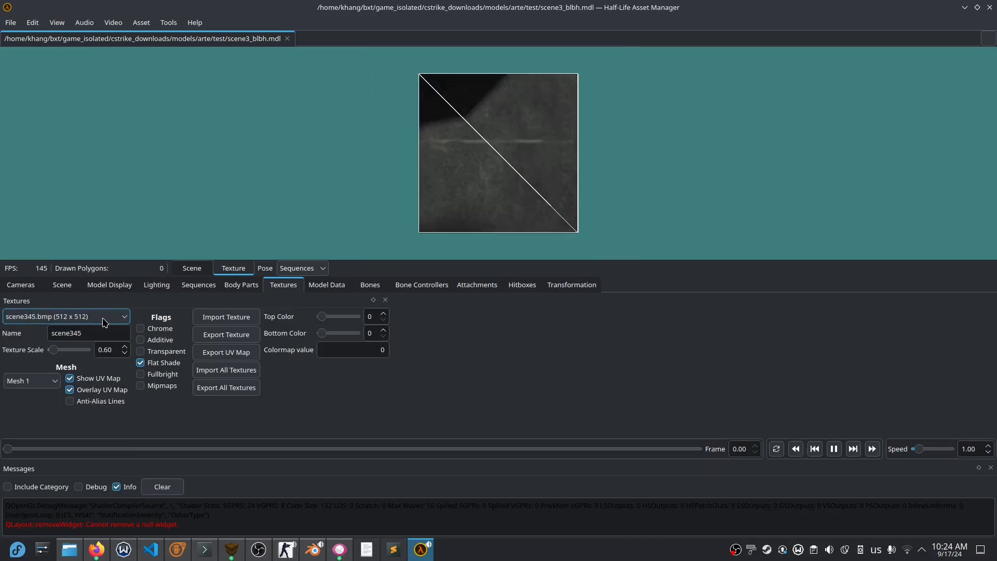
Step: Return to the 3D model view and turn on the wireframe overlay to examine the mesh's triangles
left_click(241, 284)
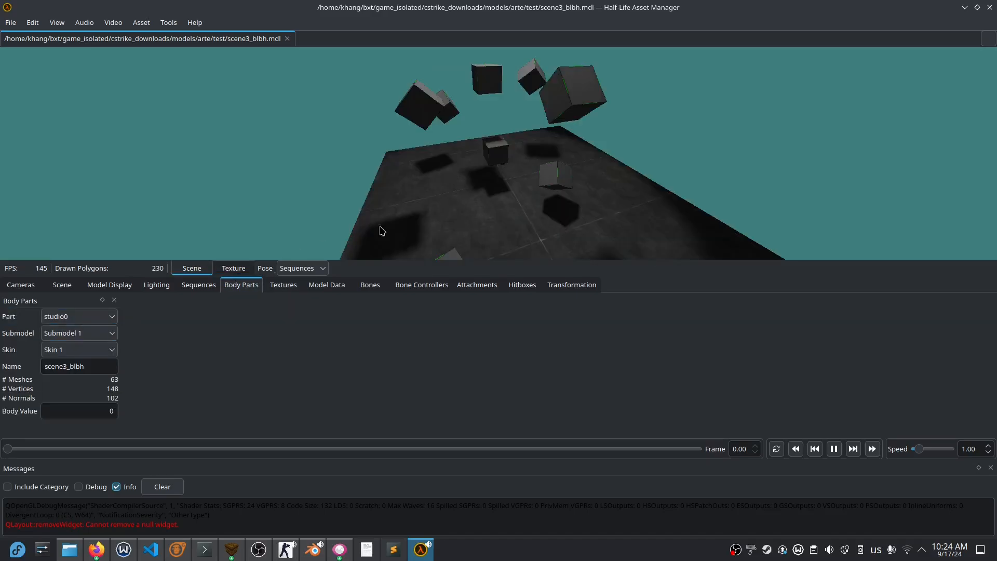
left_click(89, 290)
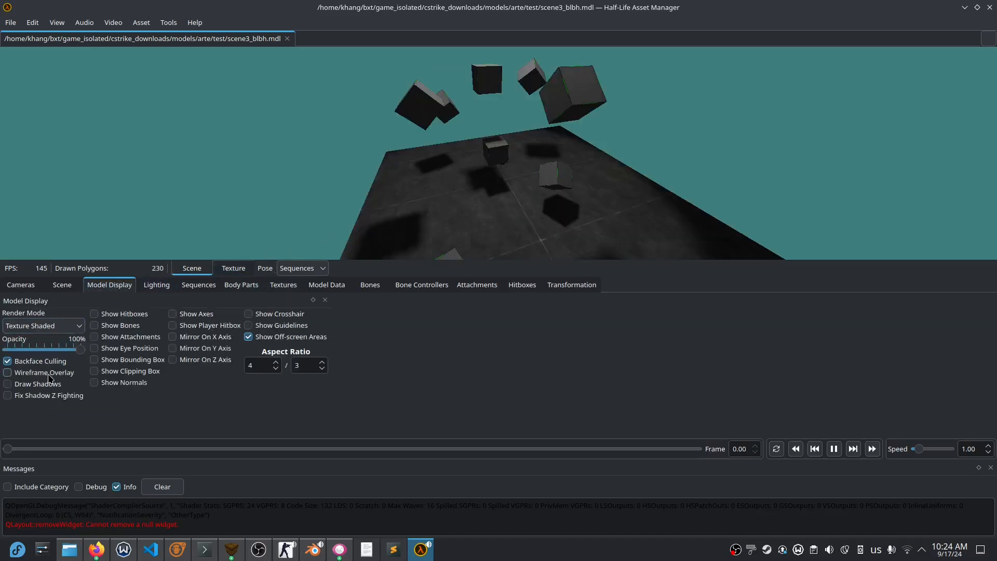
left_click_drag(508, 186, 546, 187)
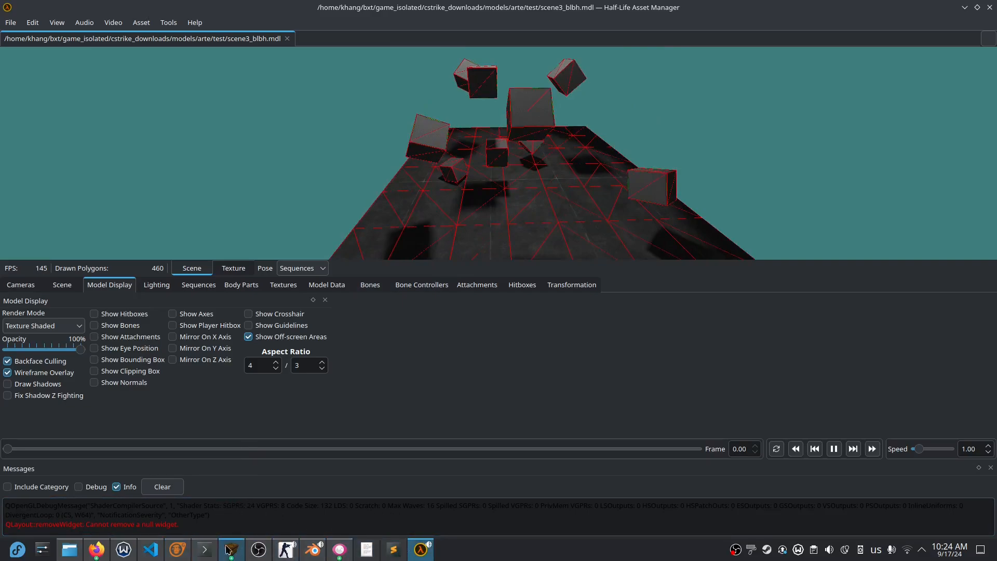
Step: Switch to gchimp and look through its S2G, Map2Mdl, Waddy and TexTile tools
left_click(177, 550)
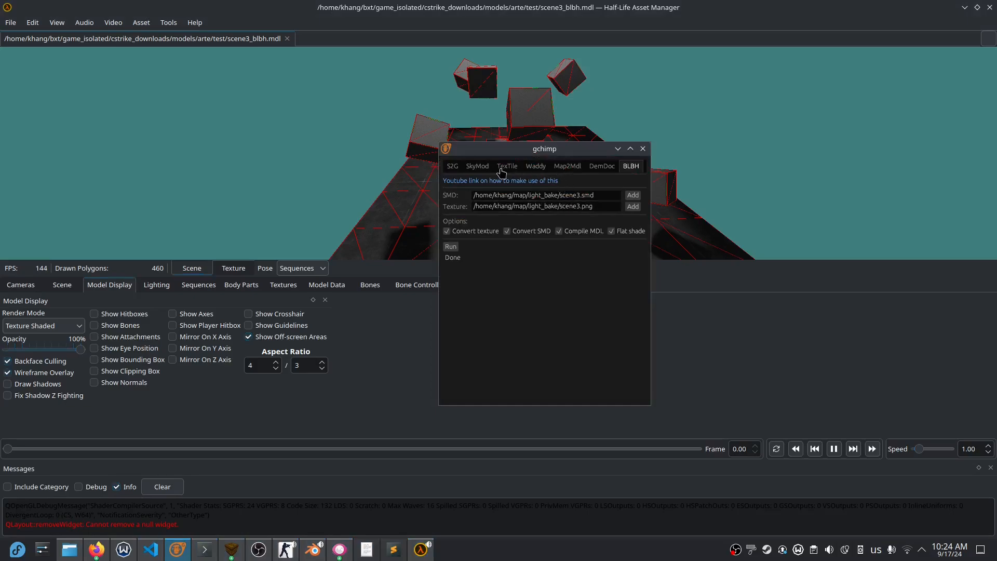
left_click(454, 167)
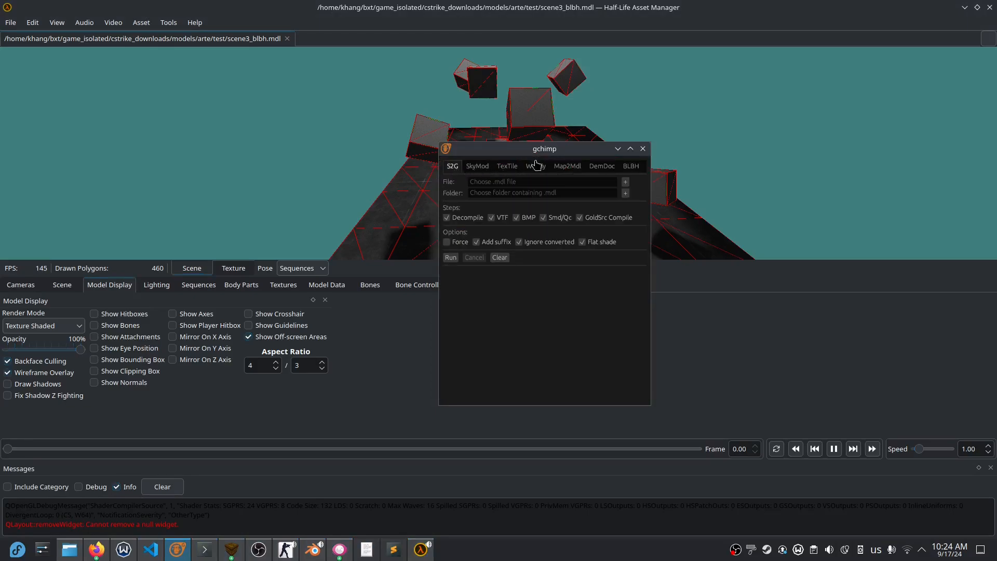
left_click(569, 167)
left_click(537, 167)
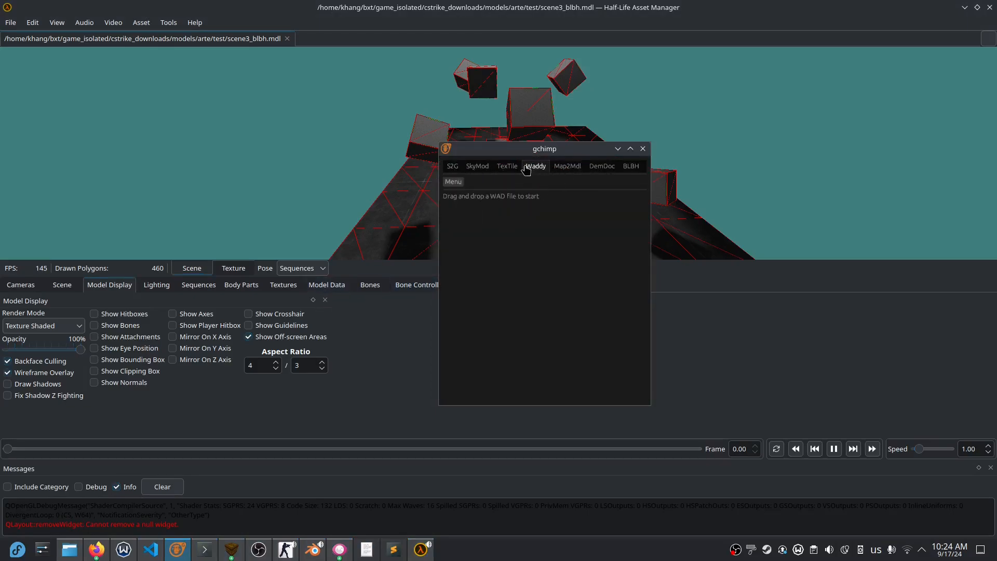
left_click(509, 167)
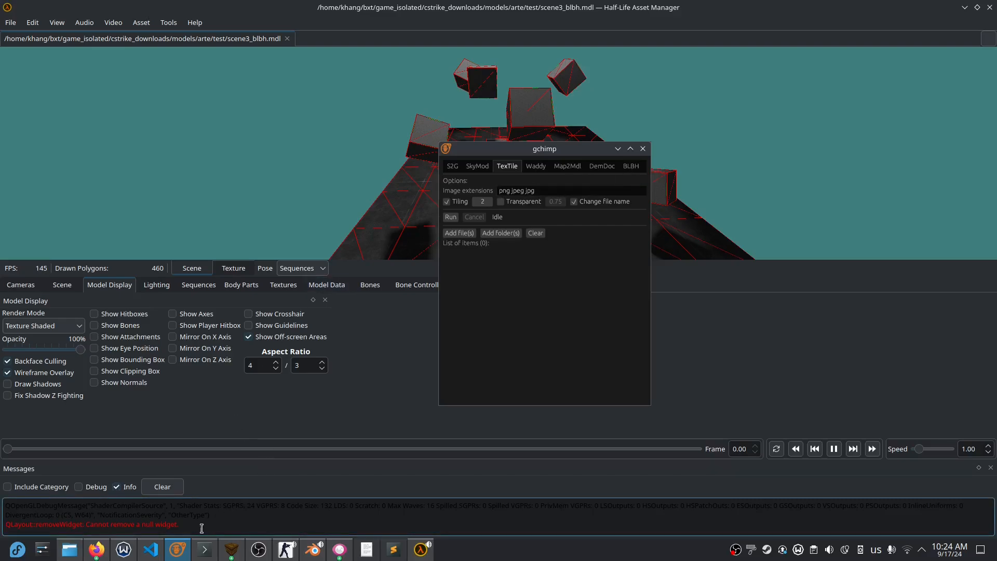